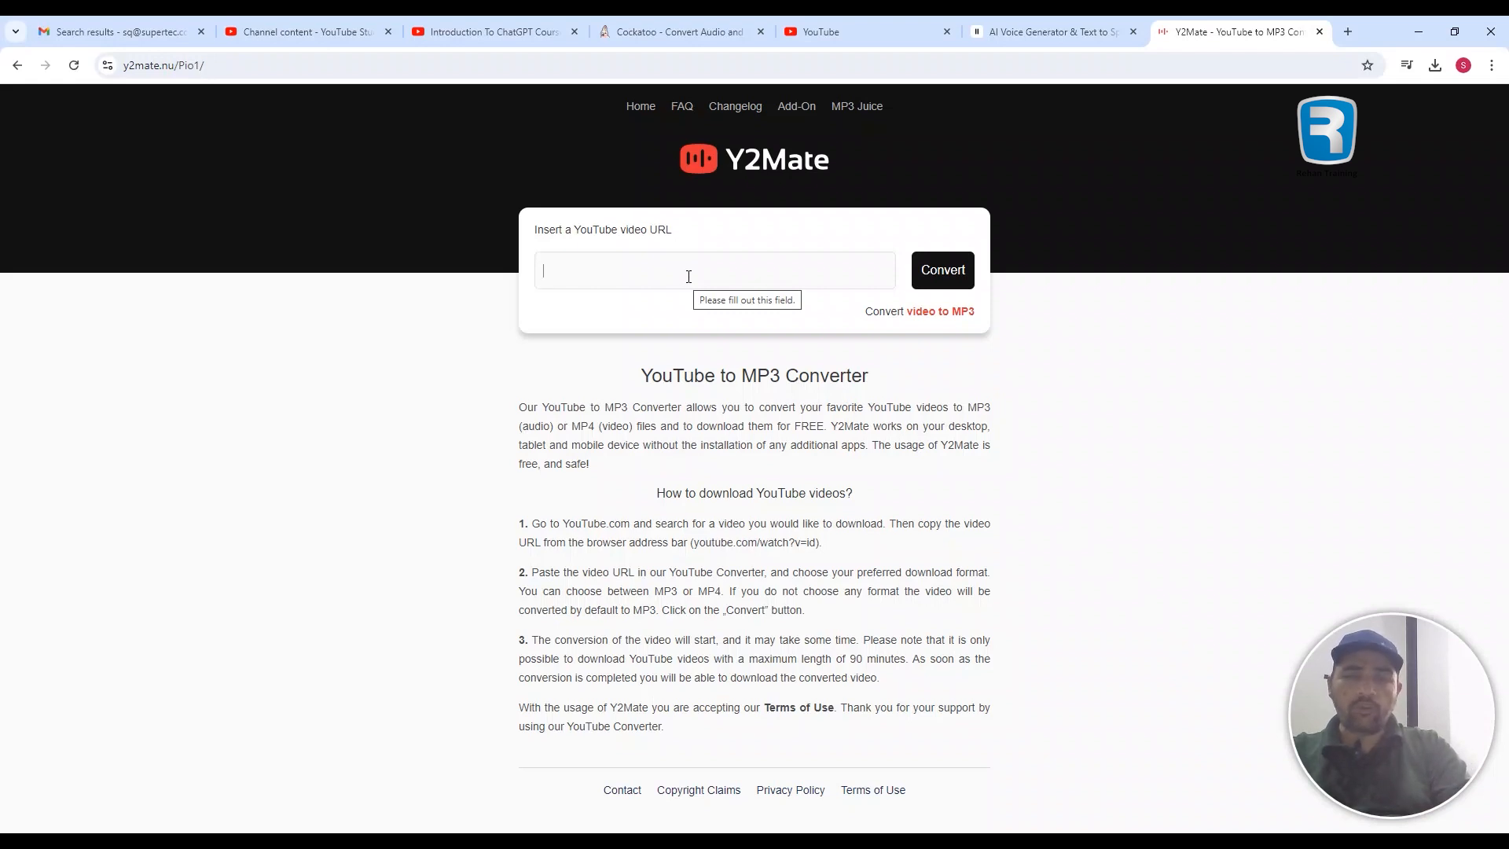
{"action": "type", "text": "https://www.youtube.com/watch?v=hMx4dBG7WPc"}
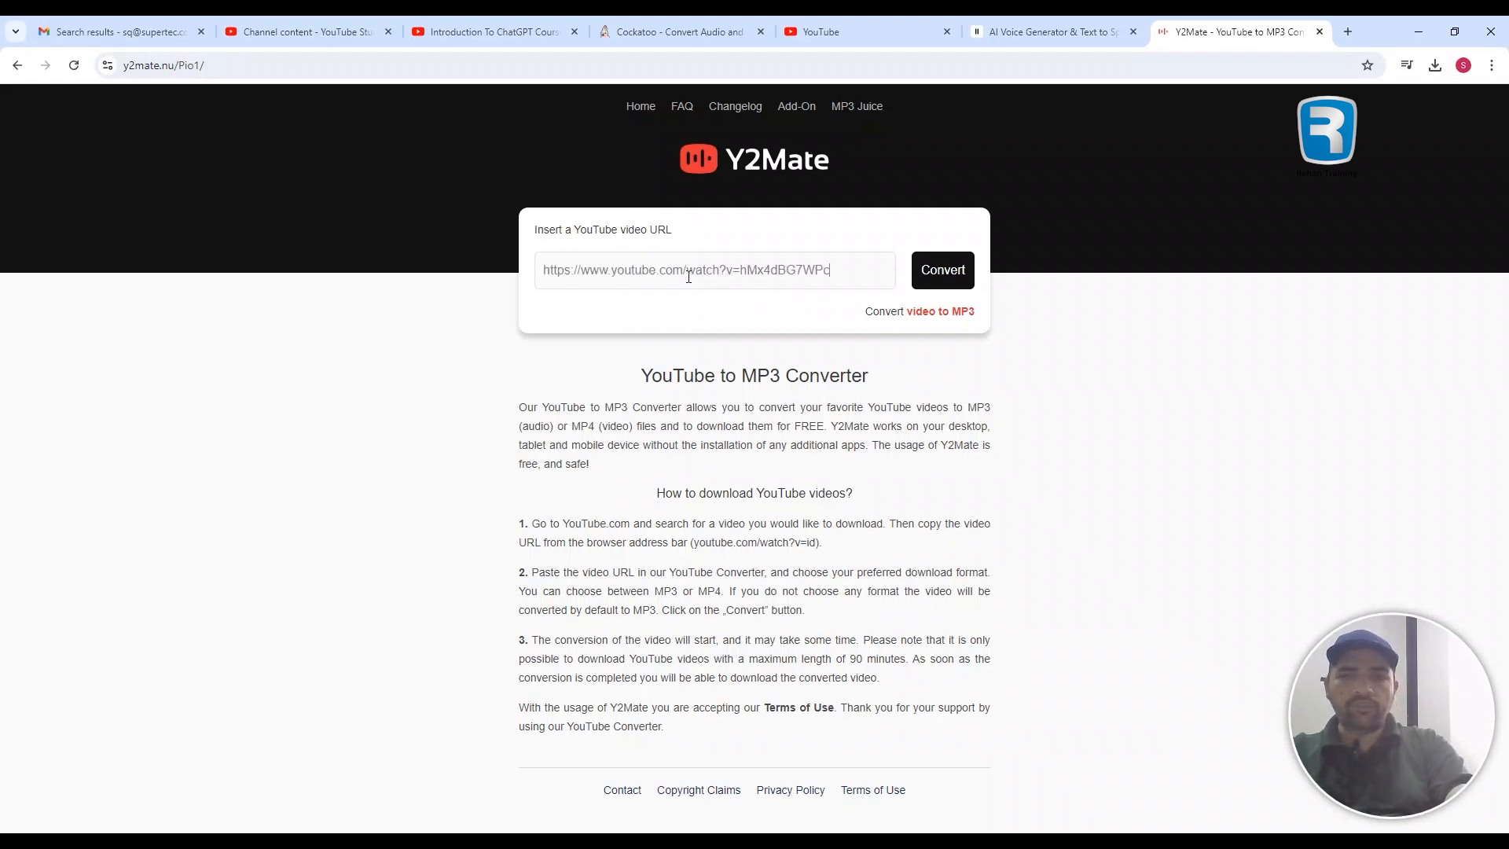
{"action": "left_click", "coordinate": [943, 271]}
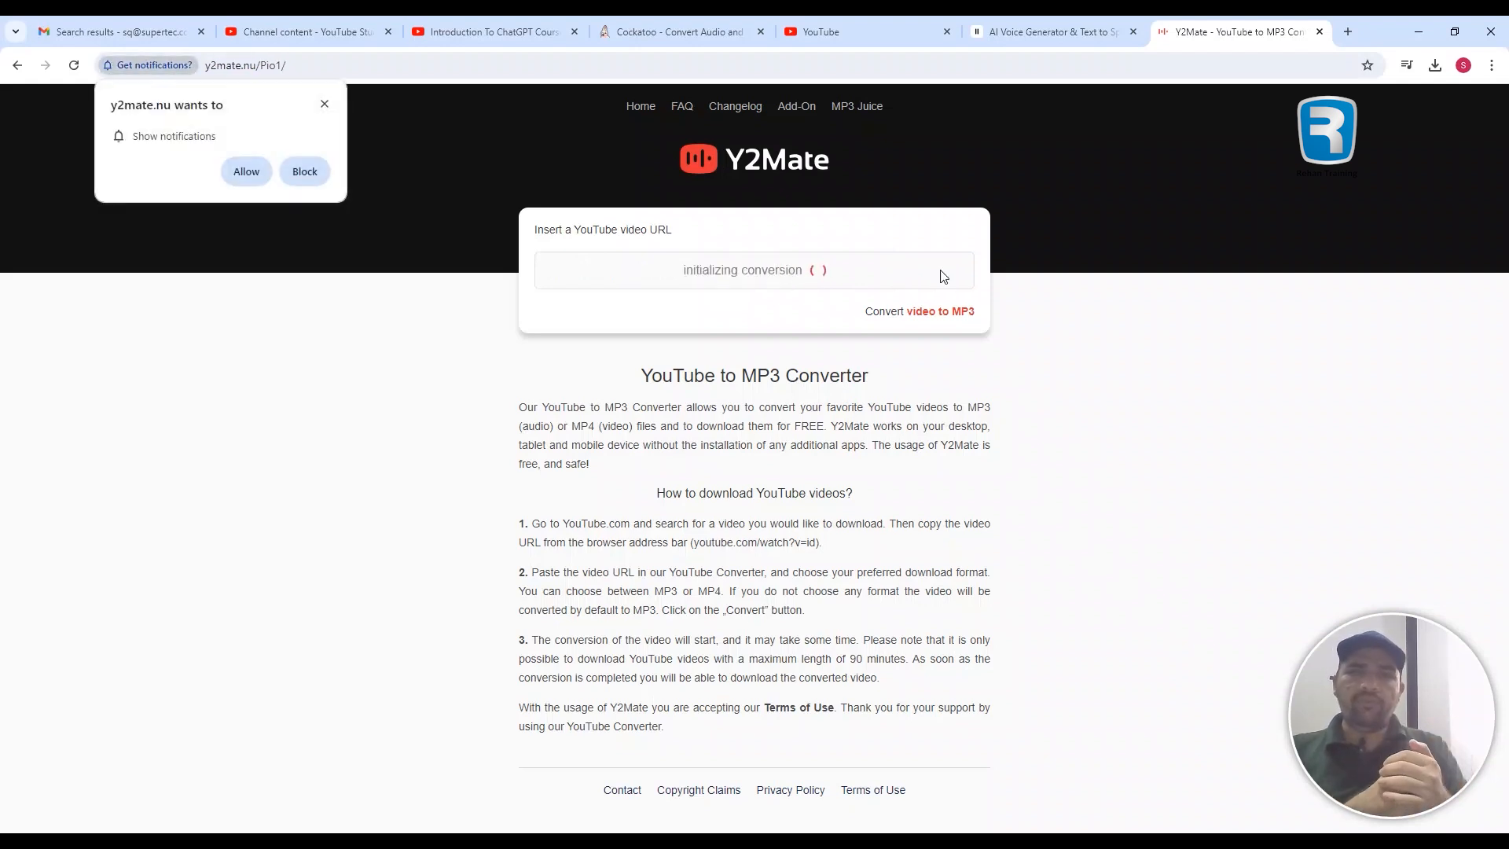
{"action": "left_click", "coordinate": [302, 172]}
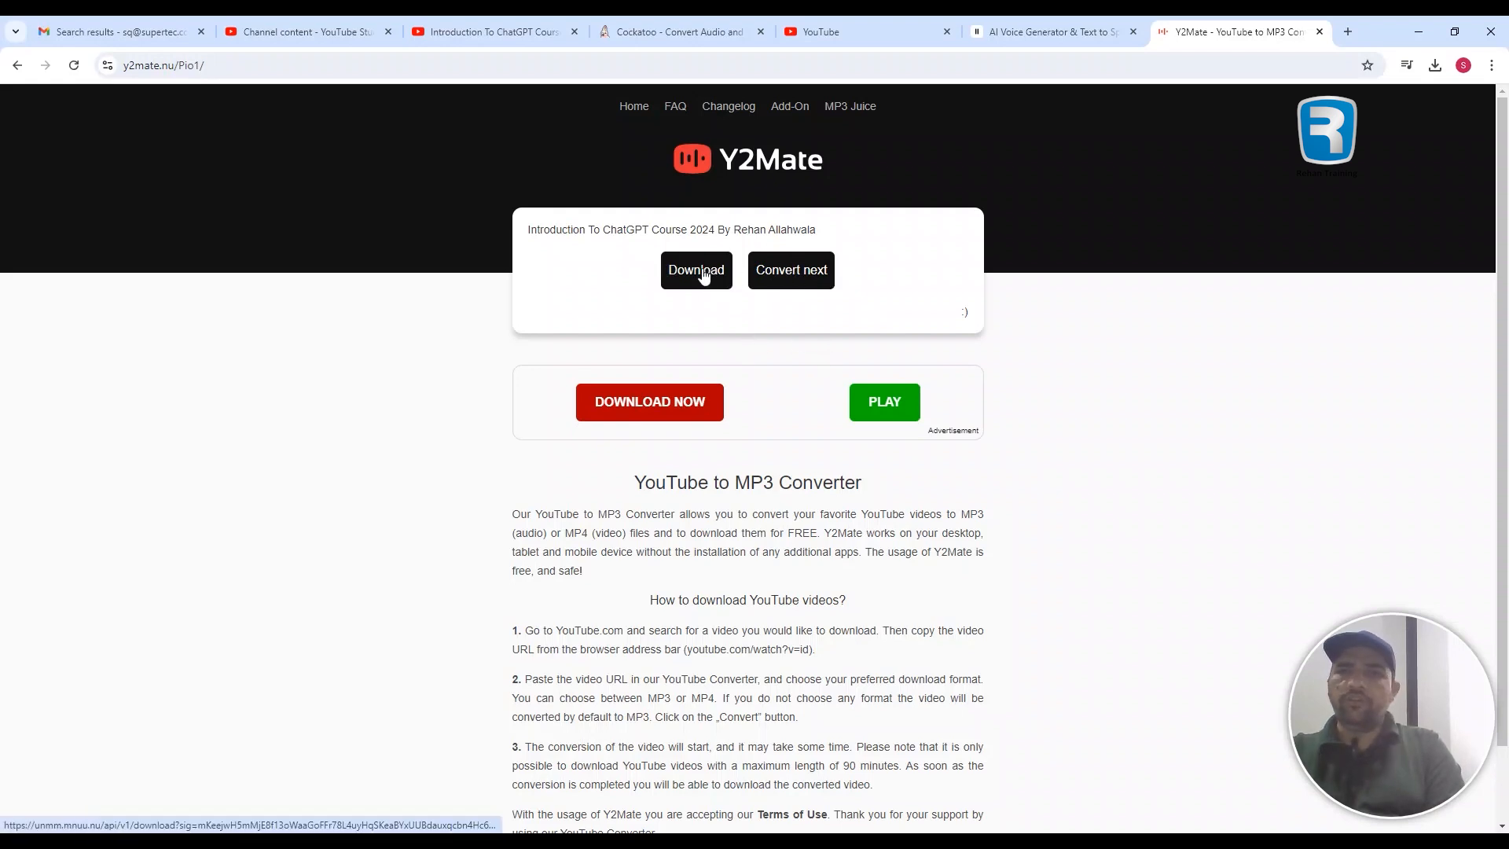
{"action": "left_click", "coordinate": [703, 273]}
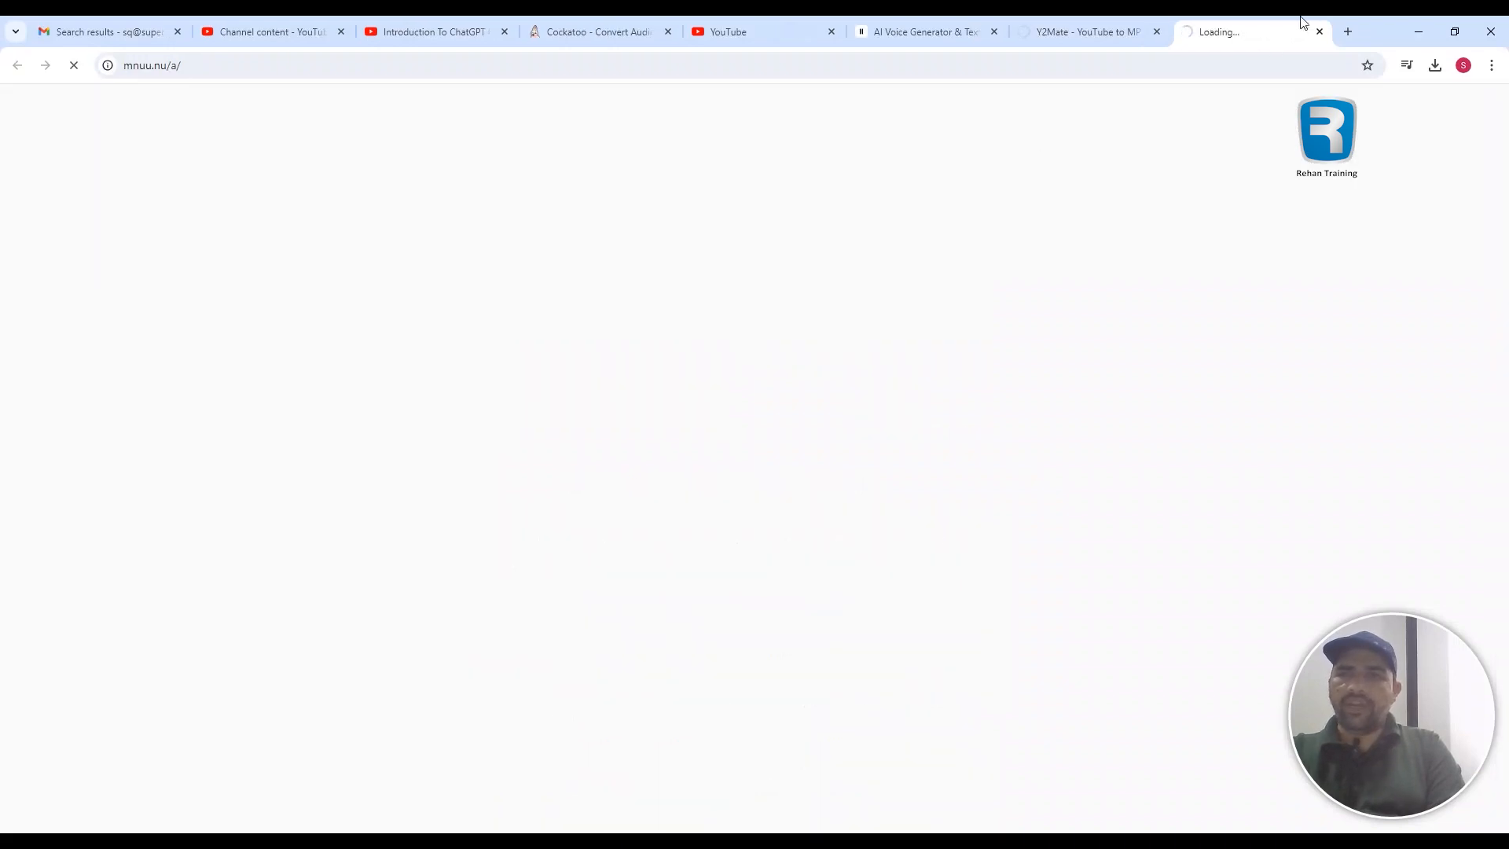
{"action": "left_click", "coordinate": [1319, 33]}
Step: Locate the downloaded ChatGPT course MP3 in its folder and upload it to Cockatoo for transcription
{"action": "left_click", "coordinate": [1436, 66]}
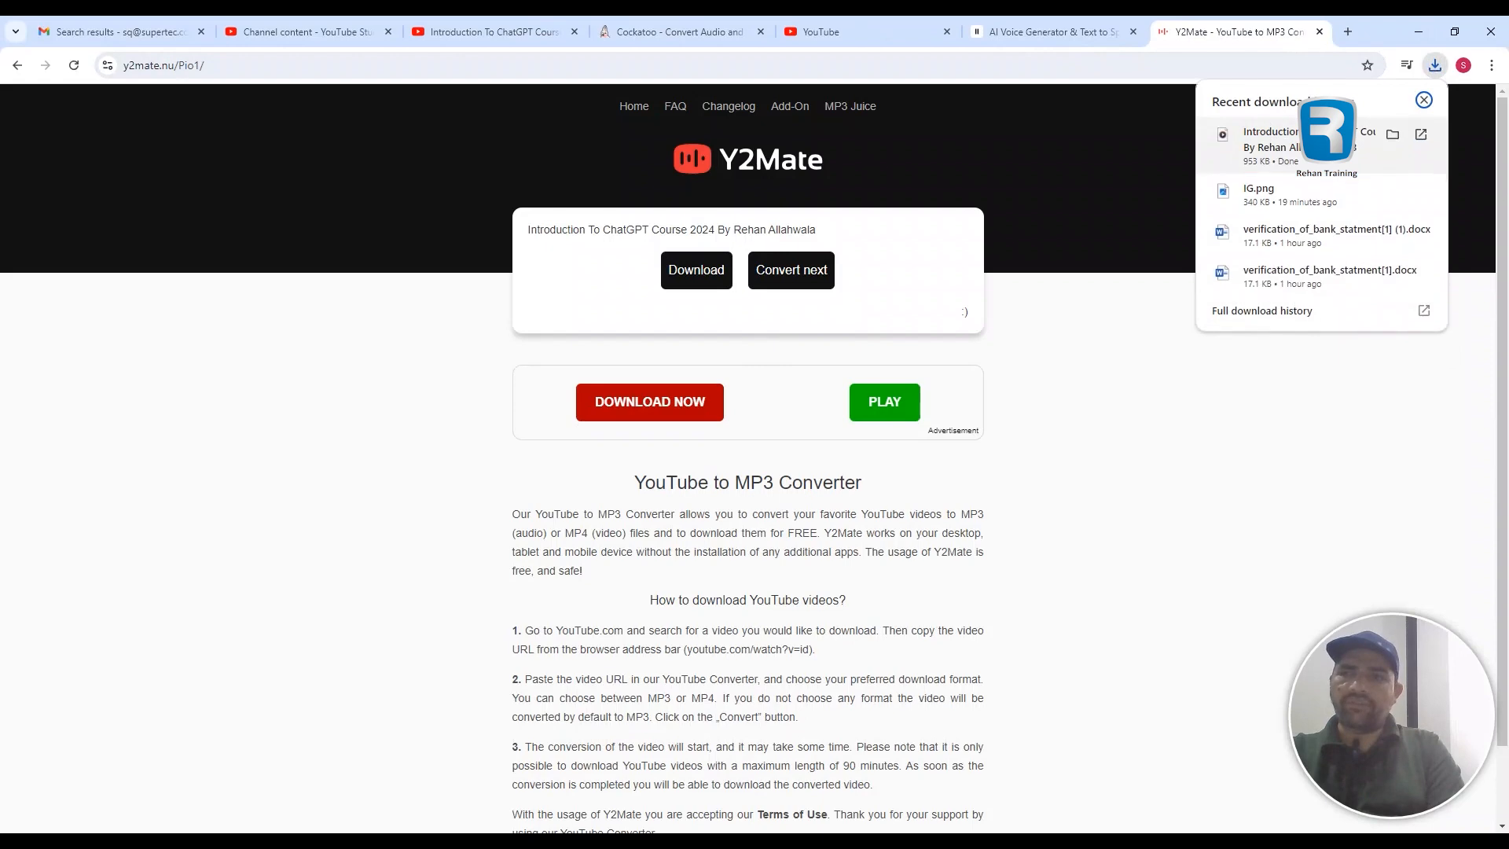
{"action": "left_click", "coordinate": [1392, 135]}
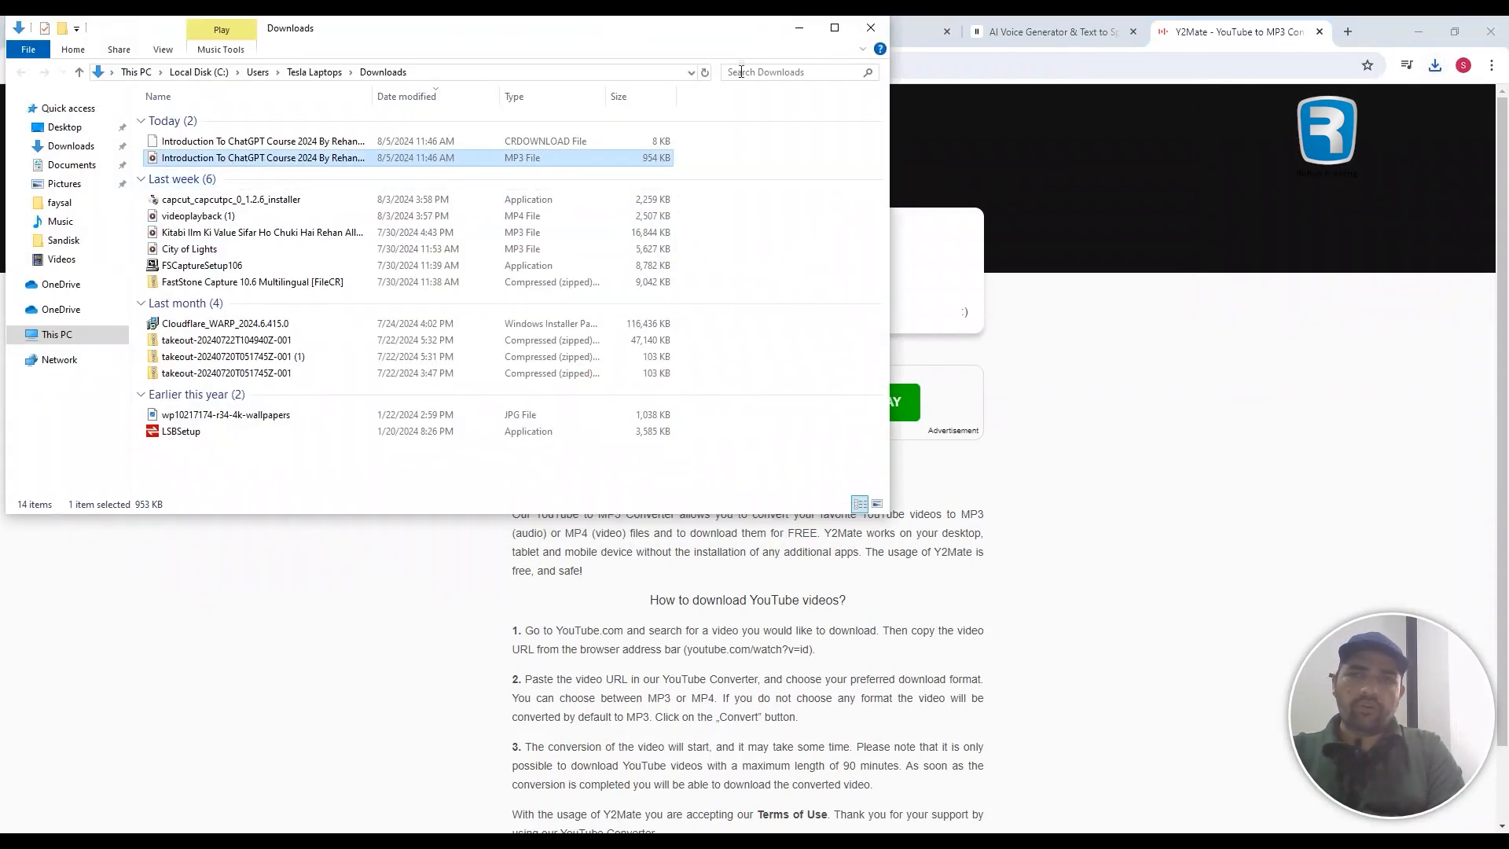
{"action": "left_click", "coordinate": [1034, 24]}
{"action": "left_click", "coordinate": [488, 25]}
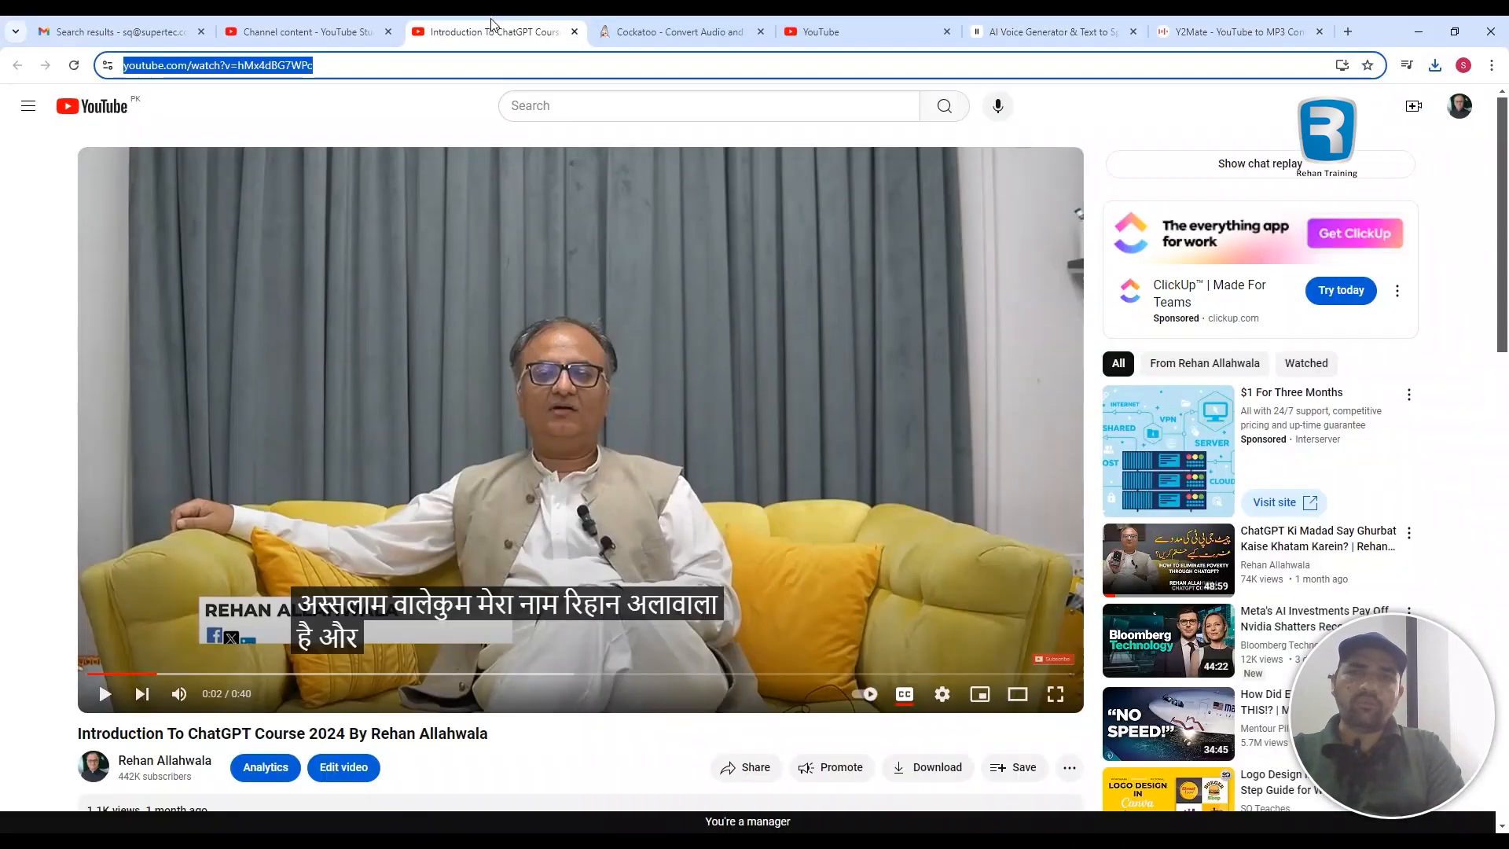
{"action": "left_click", "coordinate": [662, 31]}
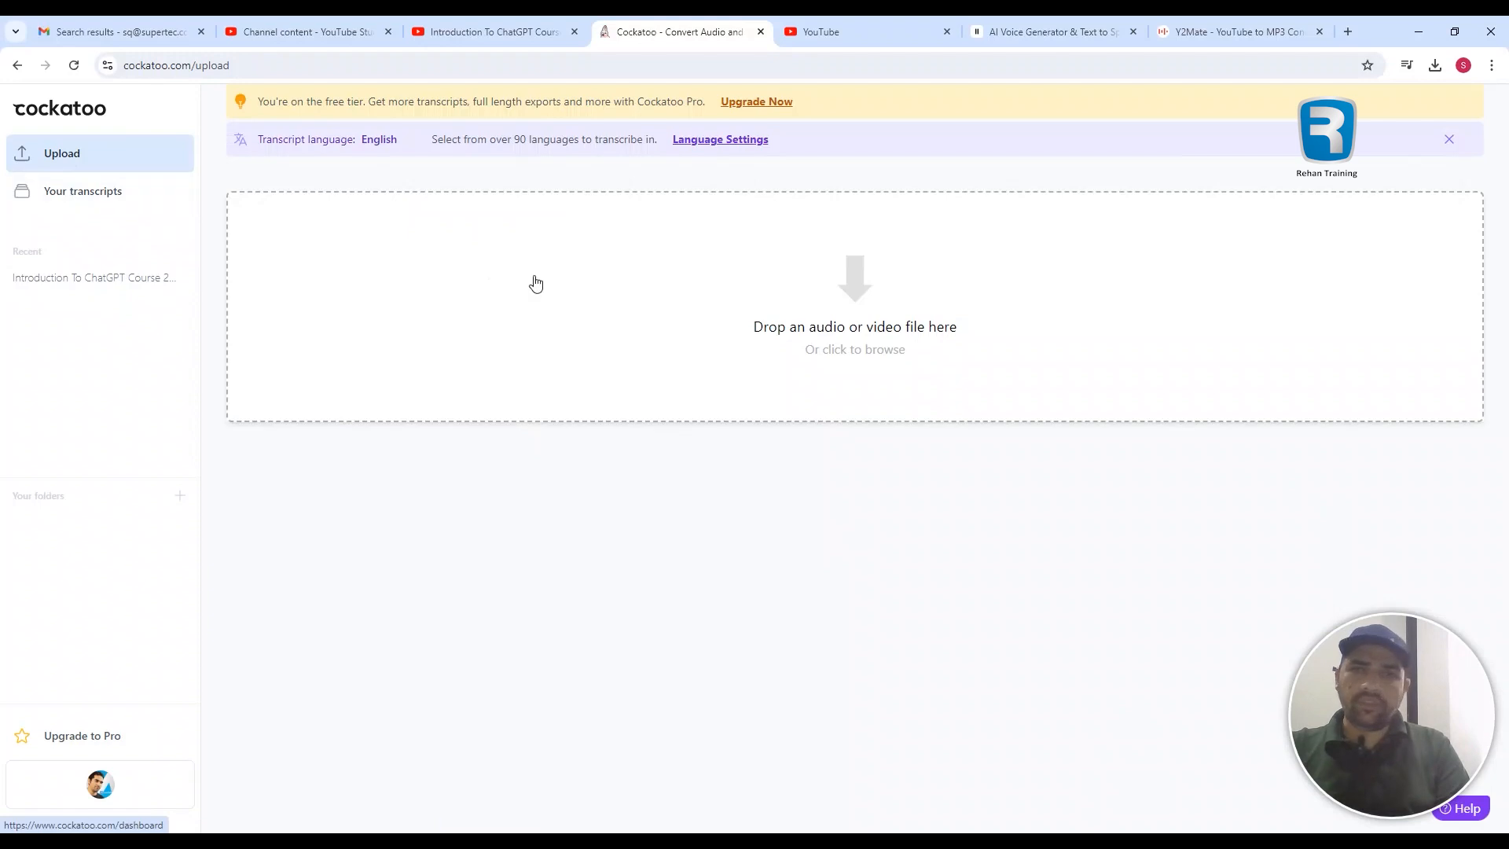
{"action": "left_click", "coordinate": [821, 329]}
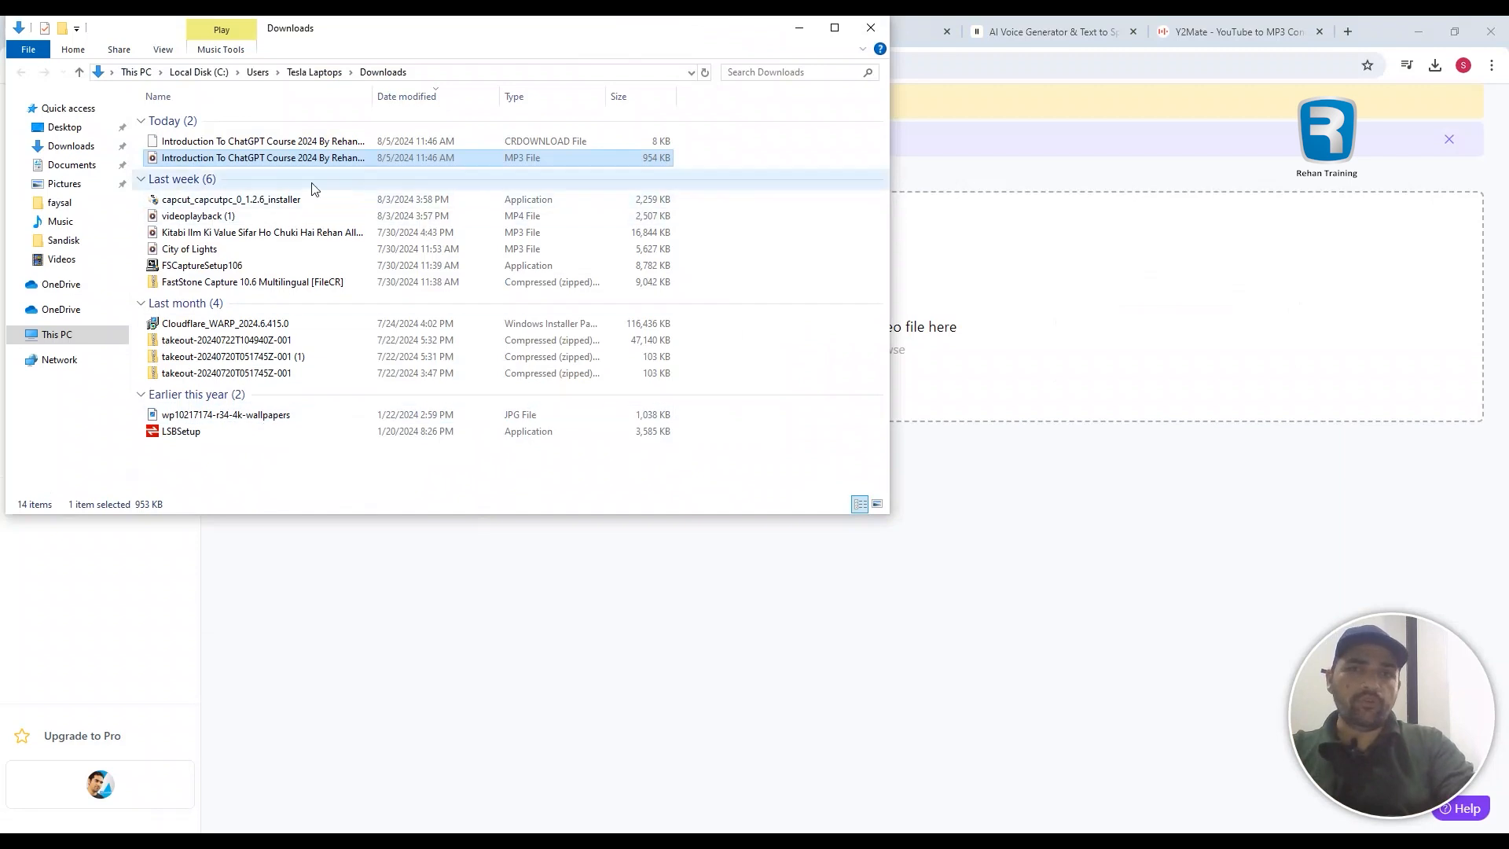
{"action": "left_click_drag", "start_coordinate": [224, 160], "coordinate": [1077, 347]}
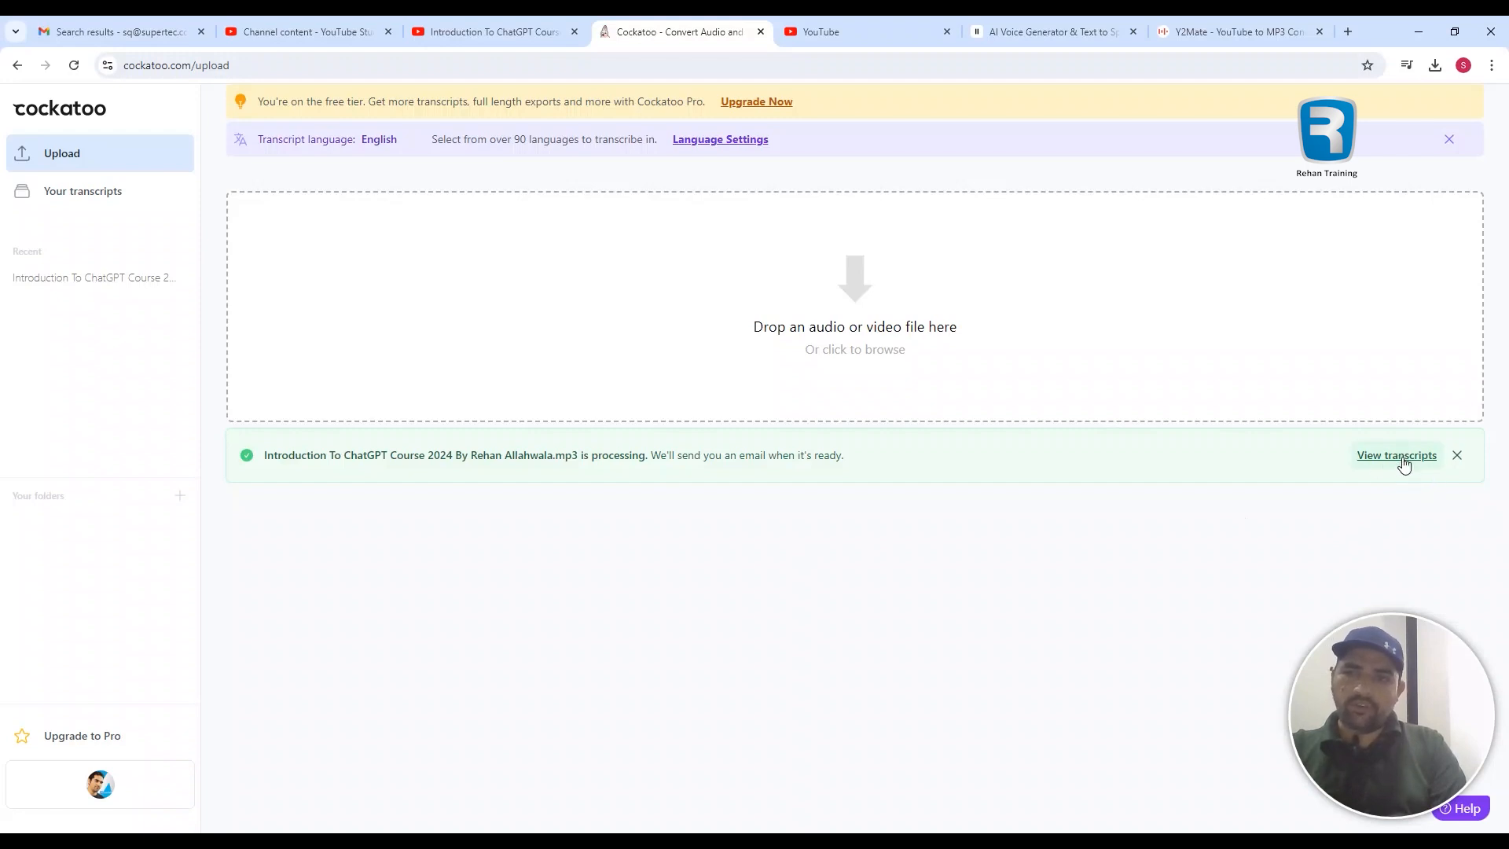
Step: Open the transcript of the uploaded ChatGPT course audio and play it to check the text
{"action": "left_click", "coordinate": [1397, 456]}
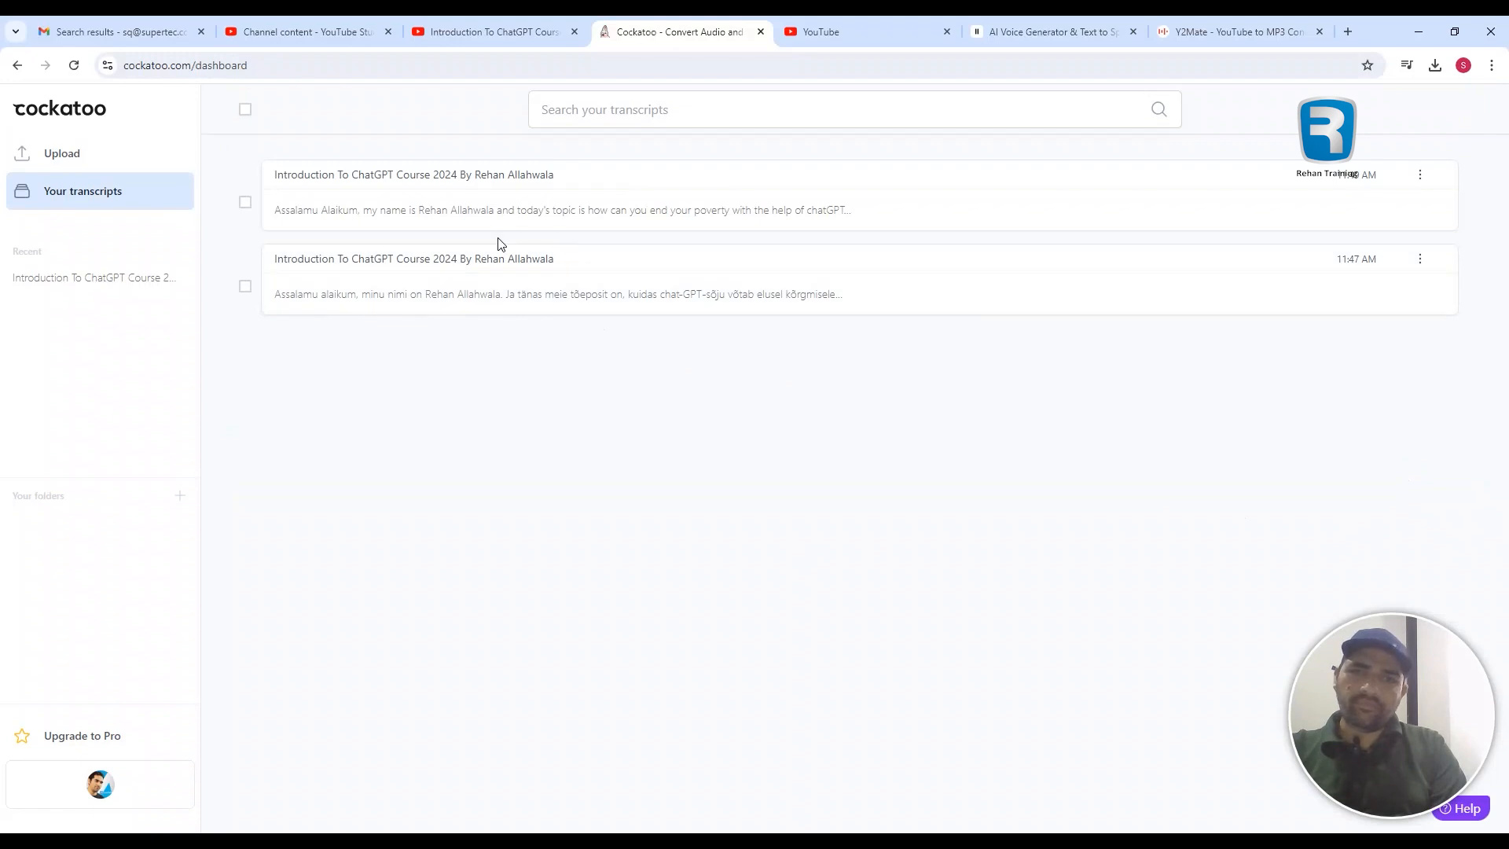
{"action": "left_click", "coordinate": [492, 209]}
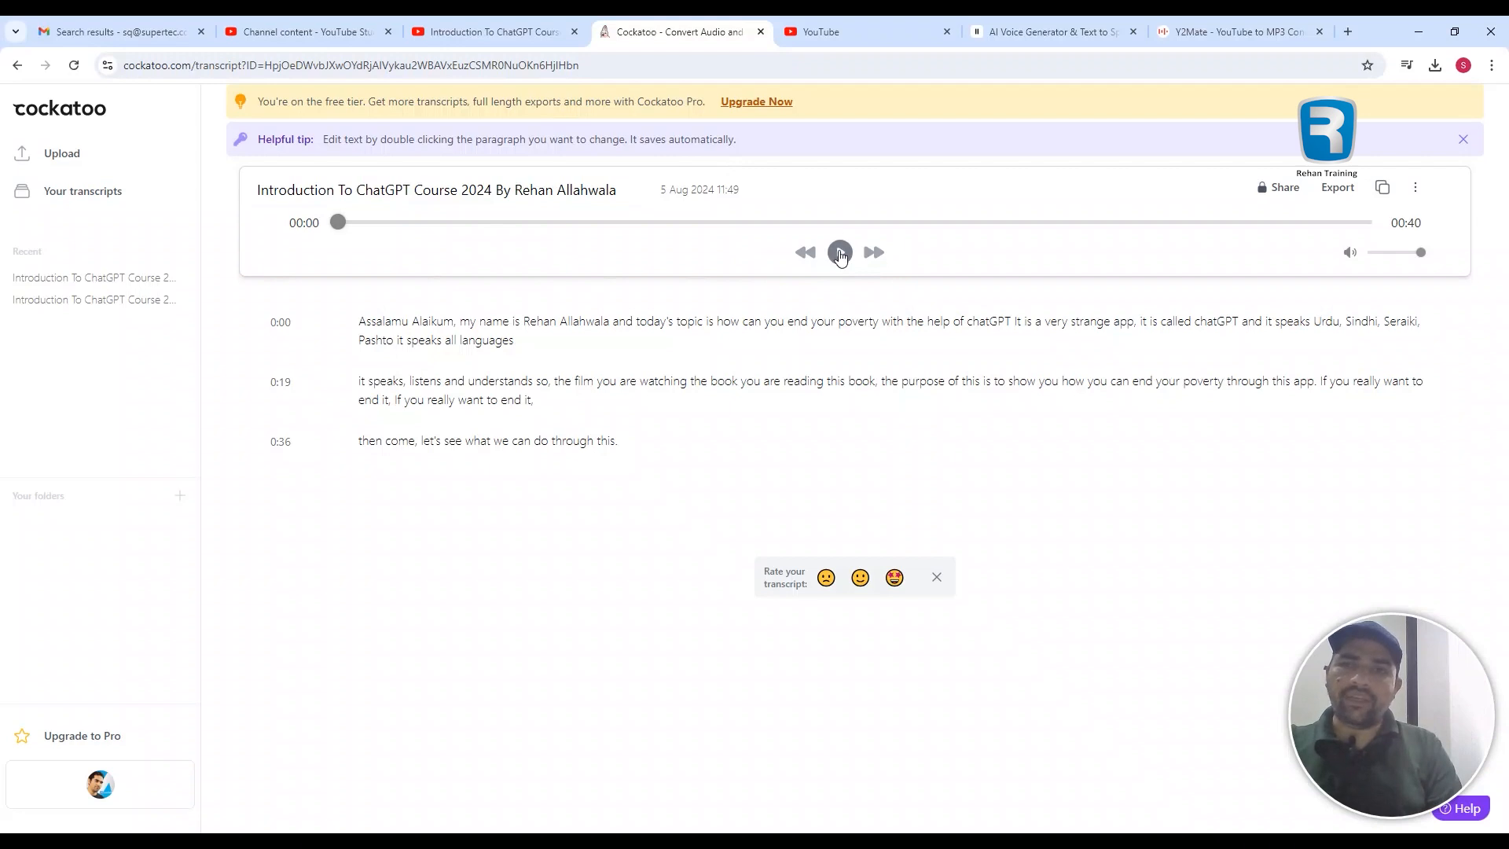
{"action": "left_click", "coordinate": [840, 252]}
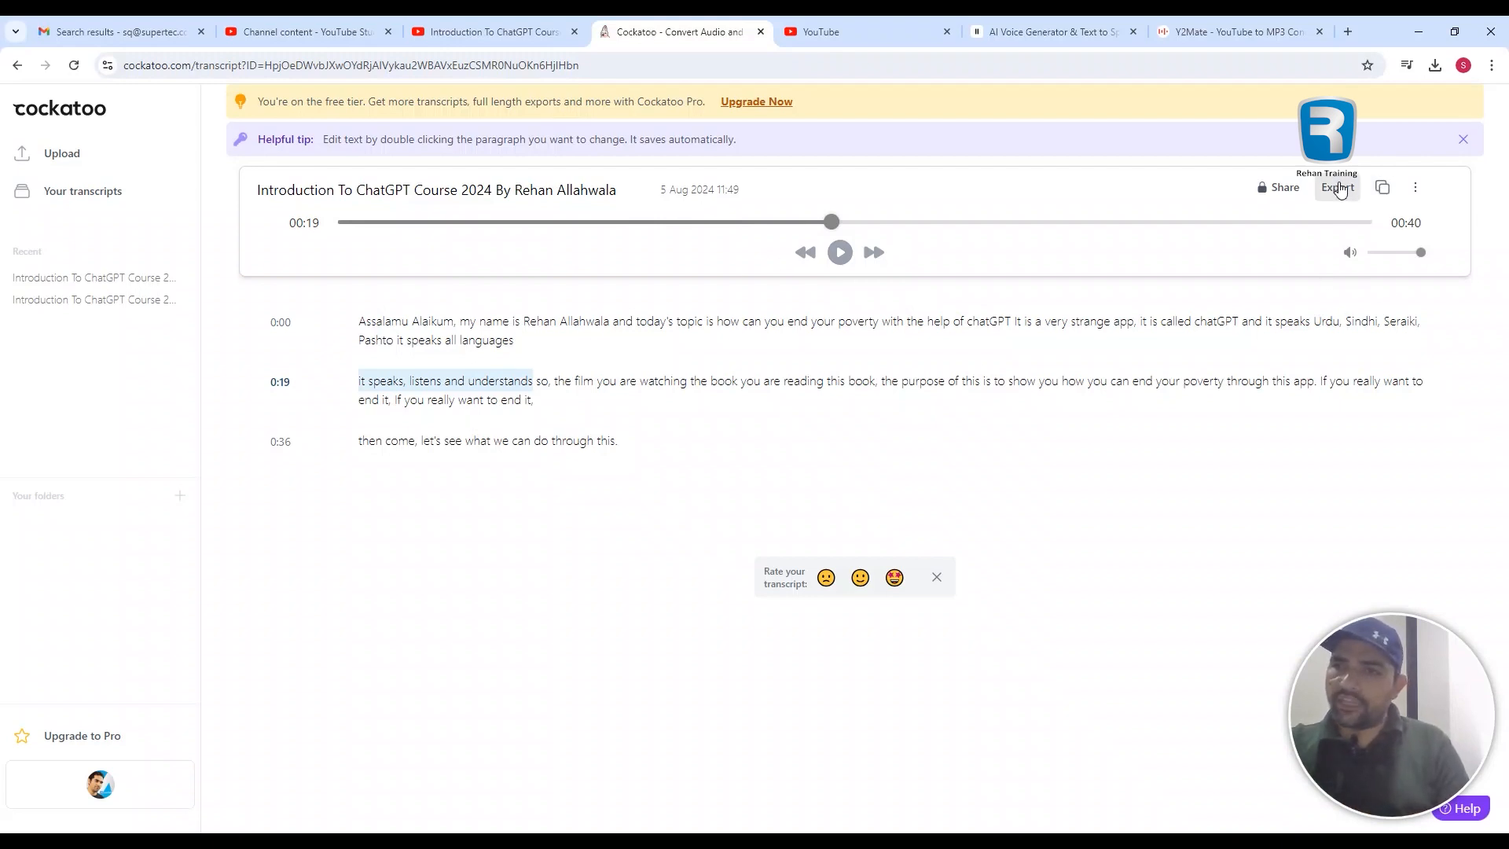
Step: Copy the full transcript text and paste it into a new Notepad document
{"action": "left_click", "coordinate": [1383, 188]}
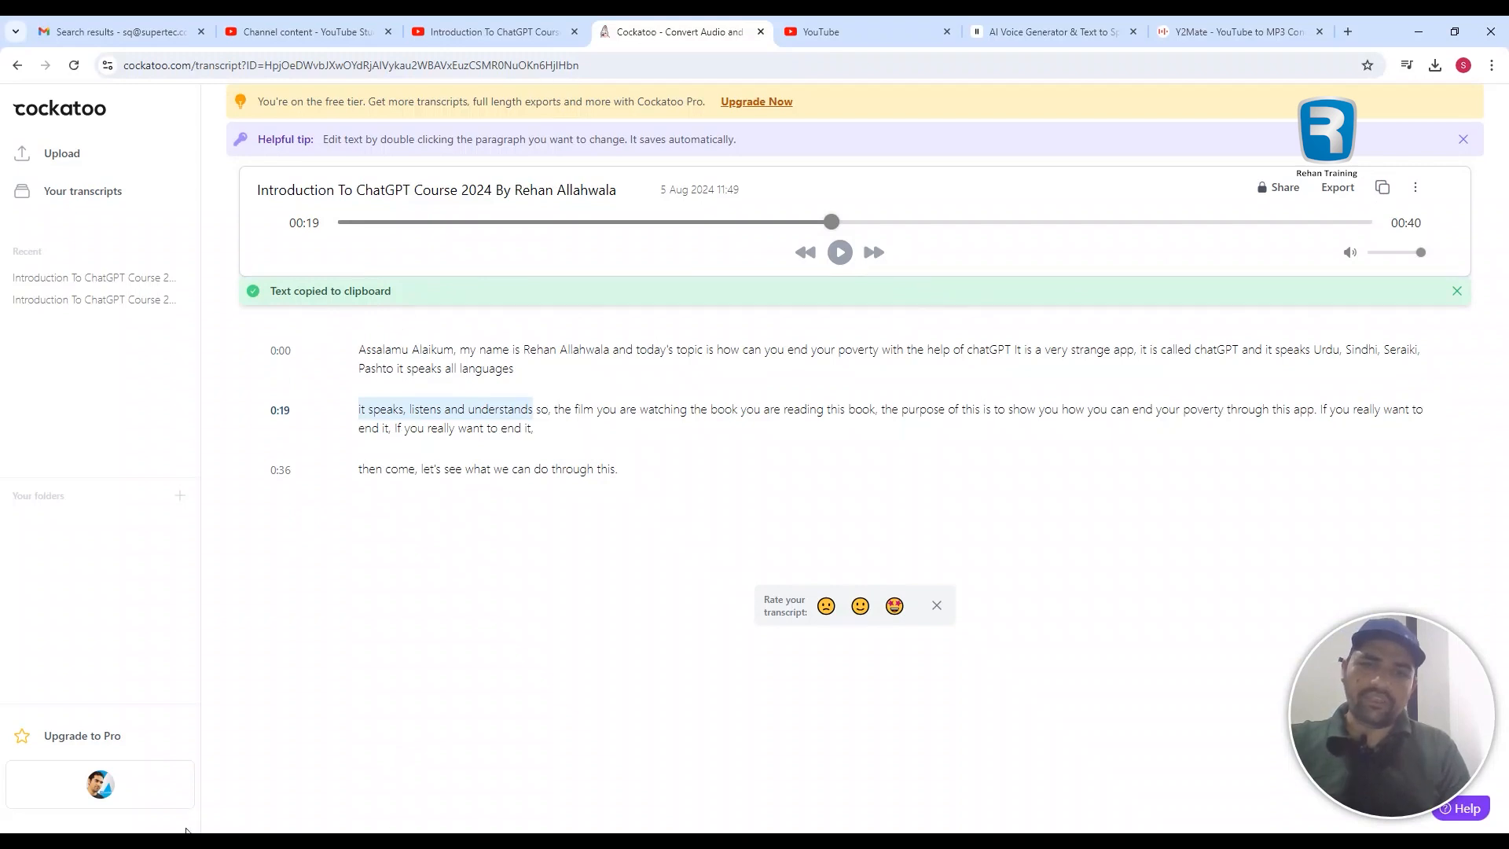
{"action": "key", "text": "super"}
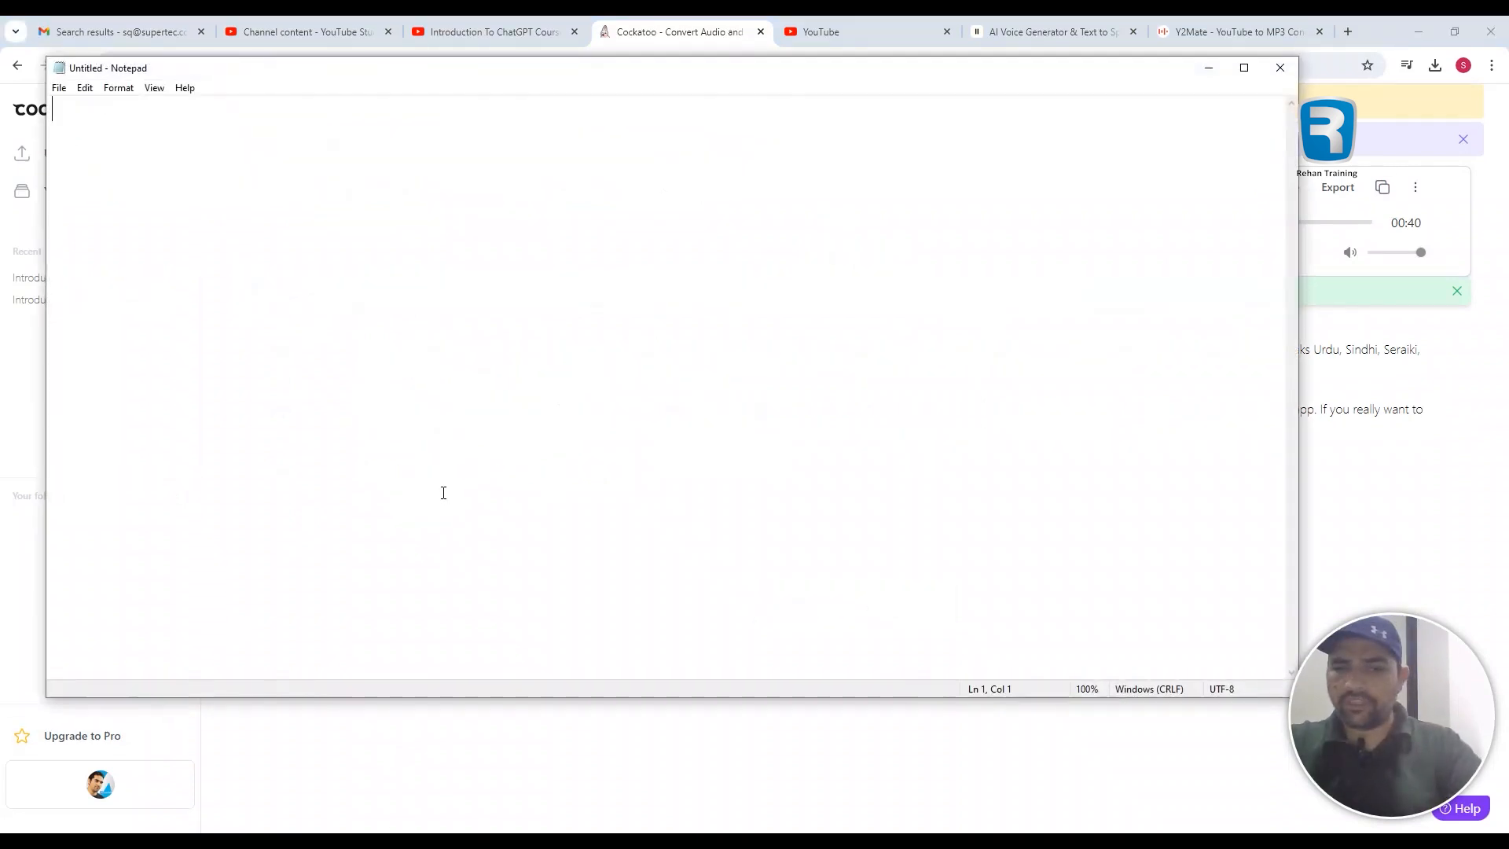
{"action": "key", "text": "ctrl+v"}
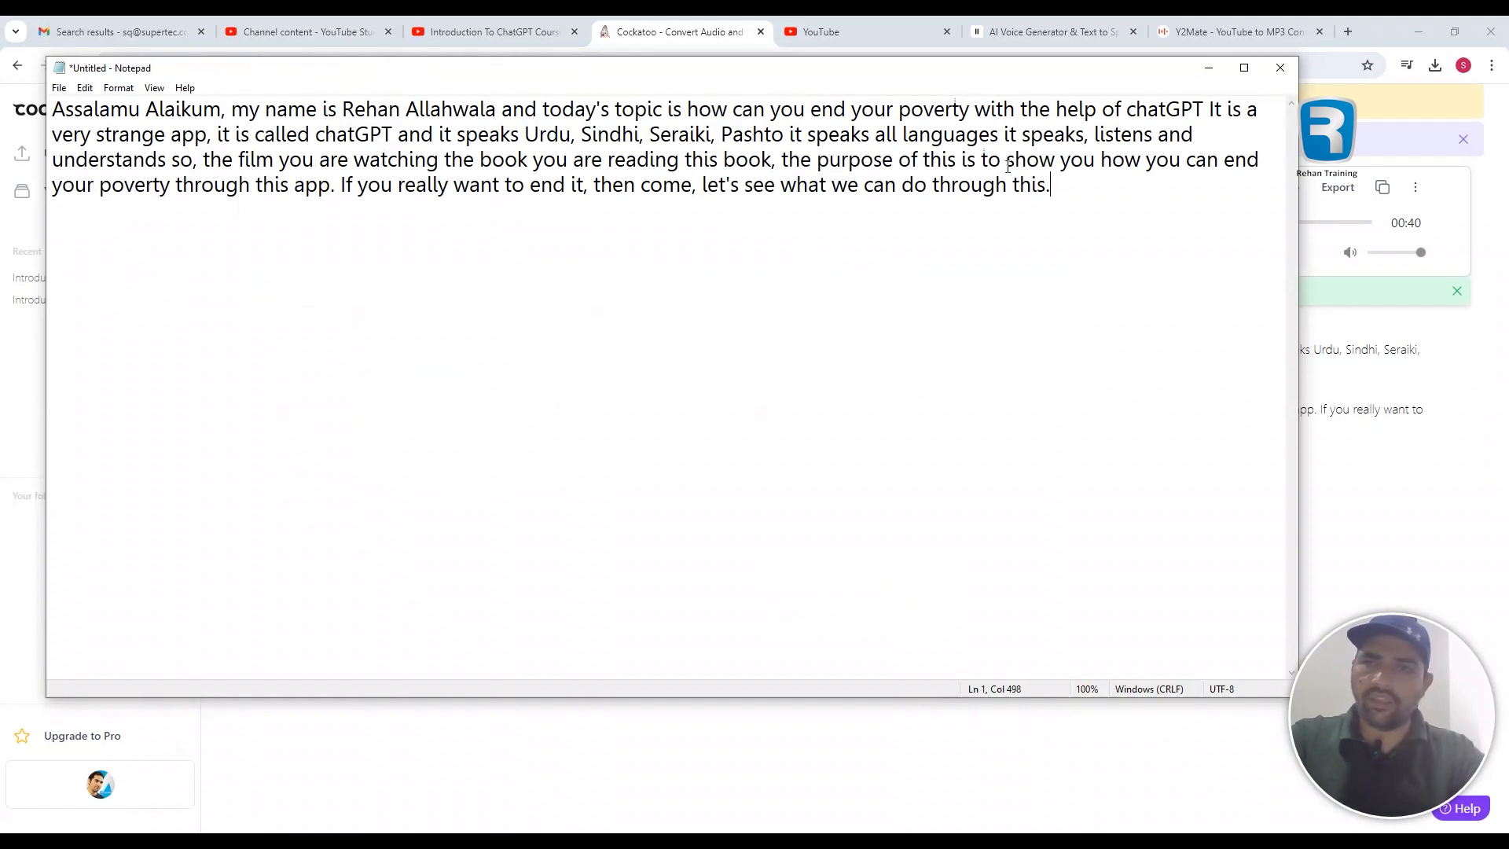
{"action": "left_click_drag", "start_coordinate": [1088, 134], "coordinate": [1094, 134]}
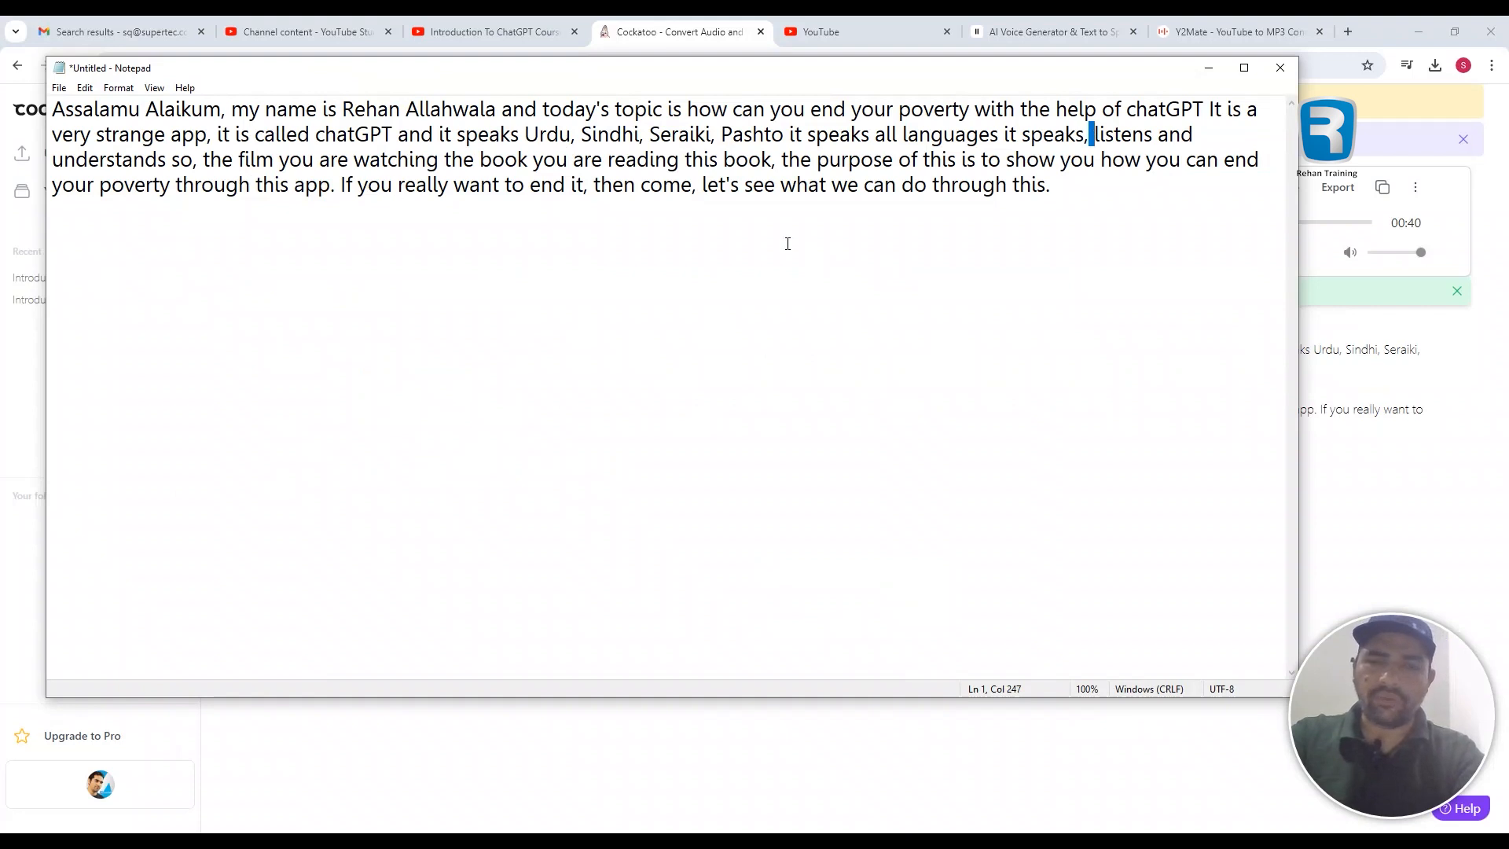
{"action": "left_click", "coordinate": [1099, 200]}
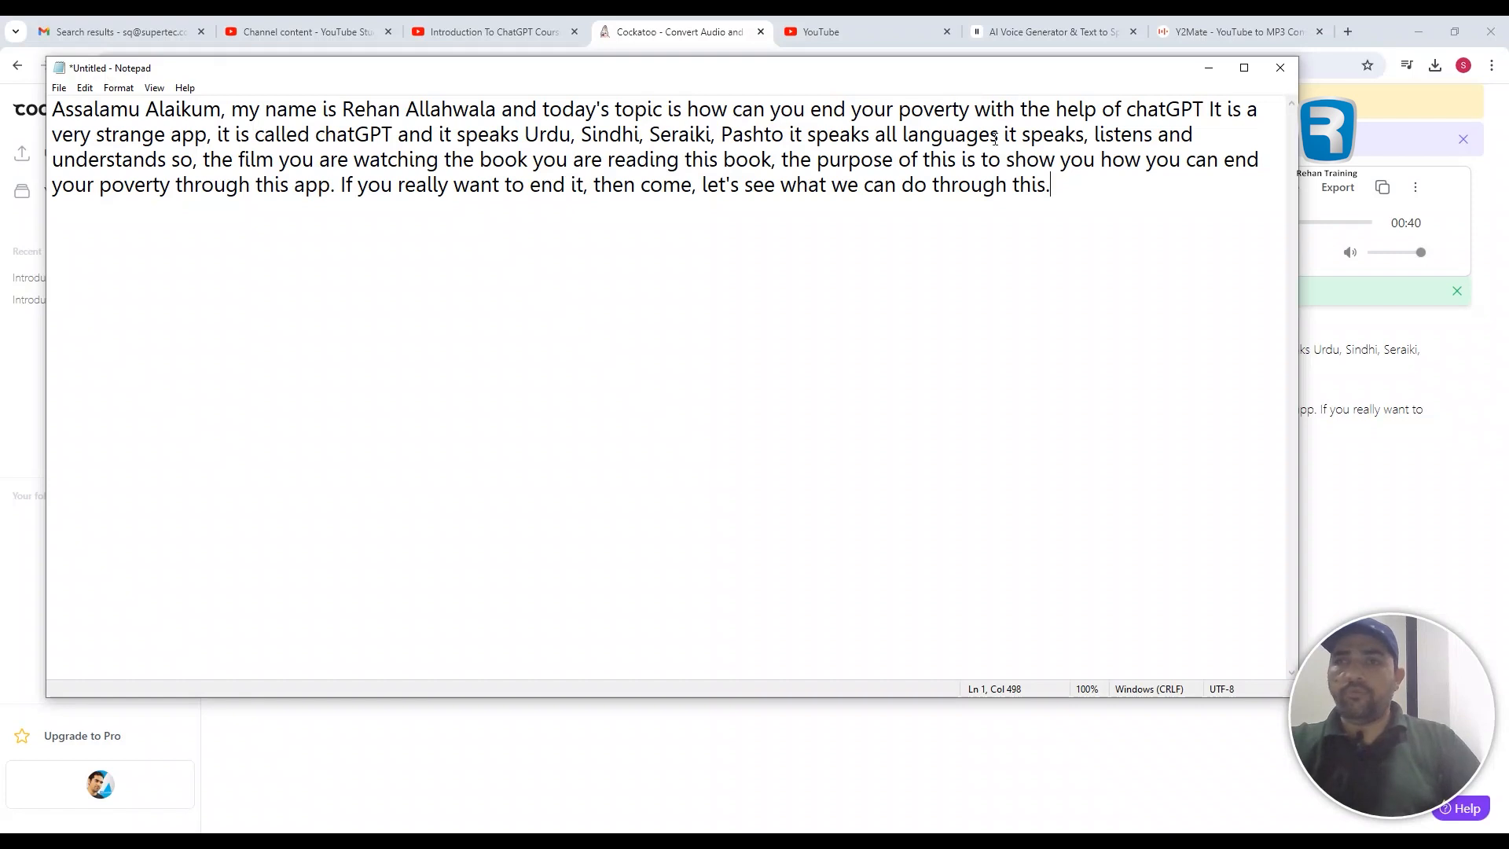
Step: Split the transcript into five paragraphs, adding periods after "chatGPT", "languages", "app" and "end it", and a comma after "Pashto"
{"action": "left_click", "coordinate": [1205, 108]}
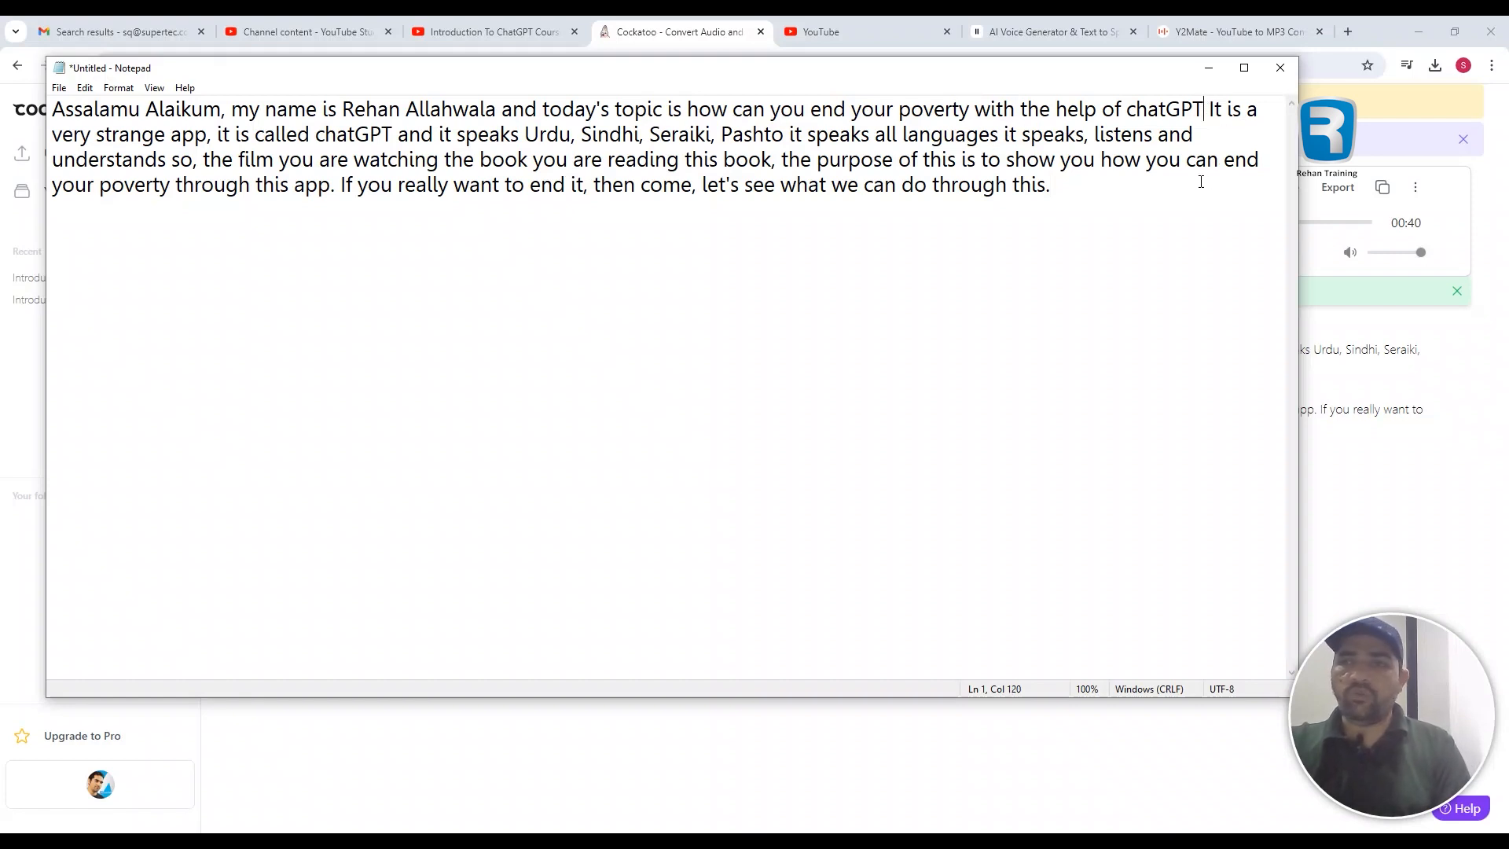
{"action": "key", "text": "Left"}
{"action": "type", "text": "."}
{"action": "key", "text": "Return"}
{"action": "key", "text": "Return"}
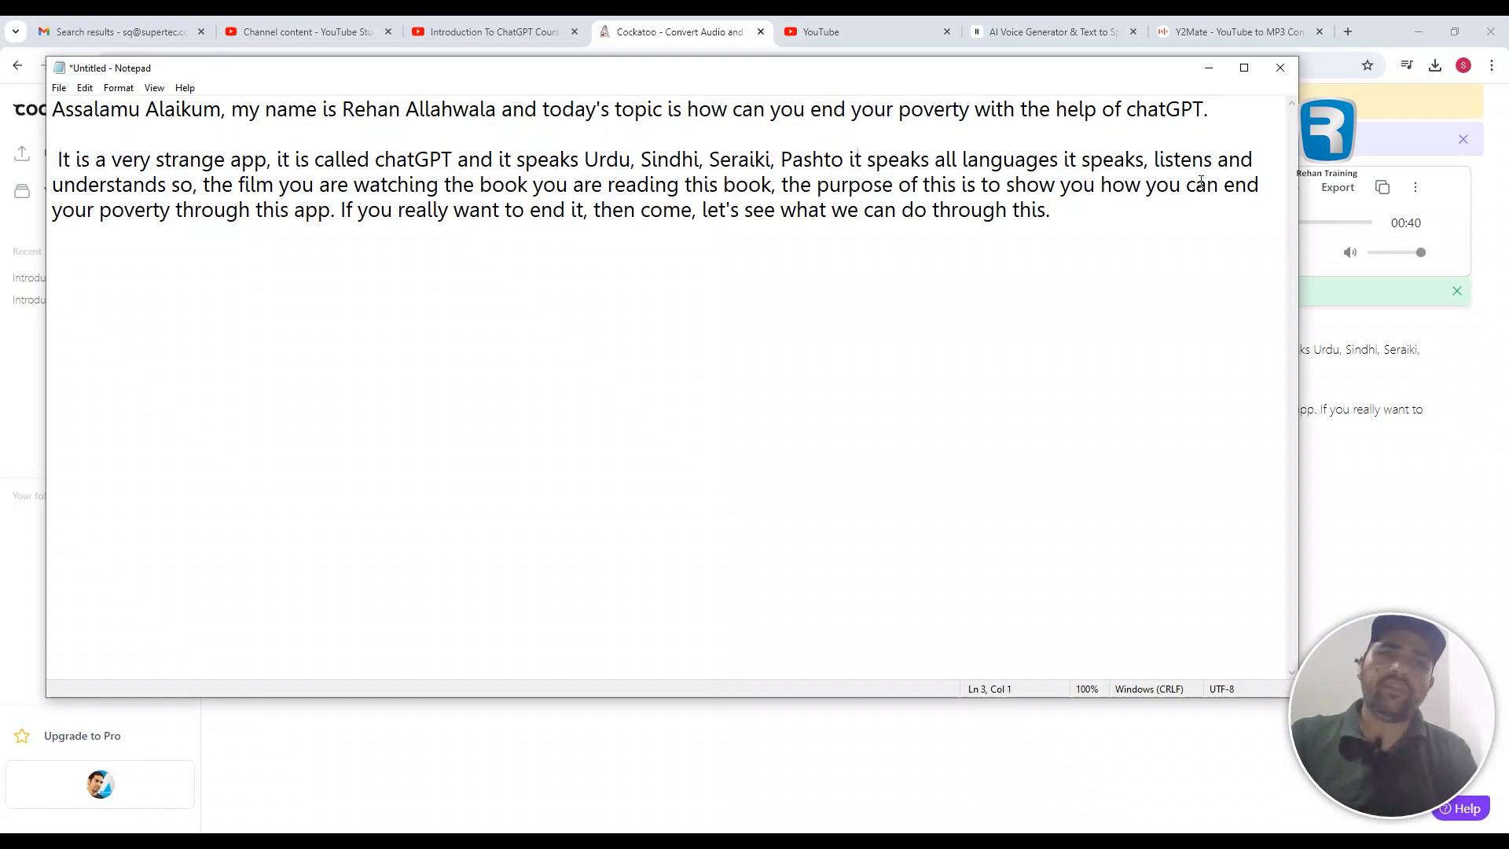
{"action": "key", "text": "Delete"}
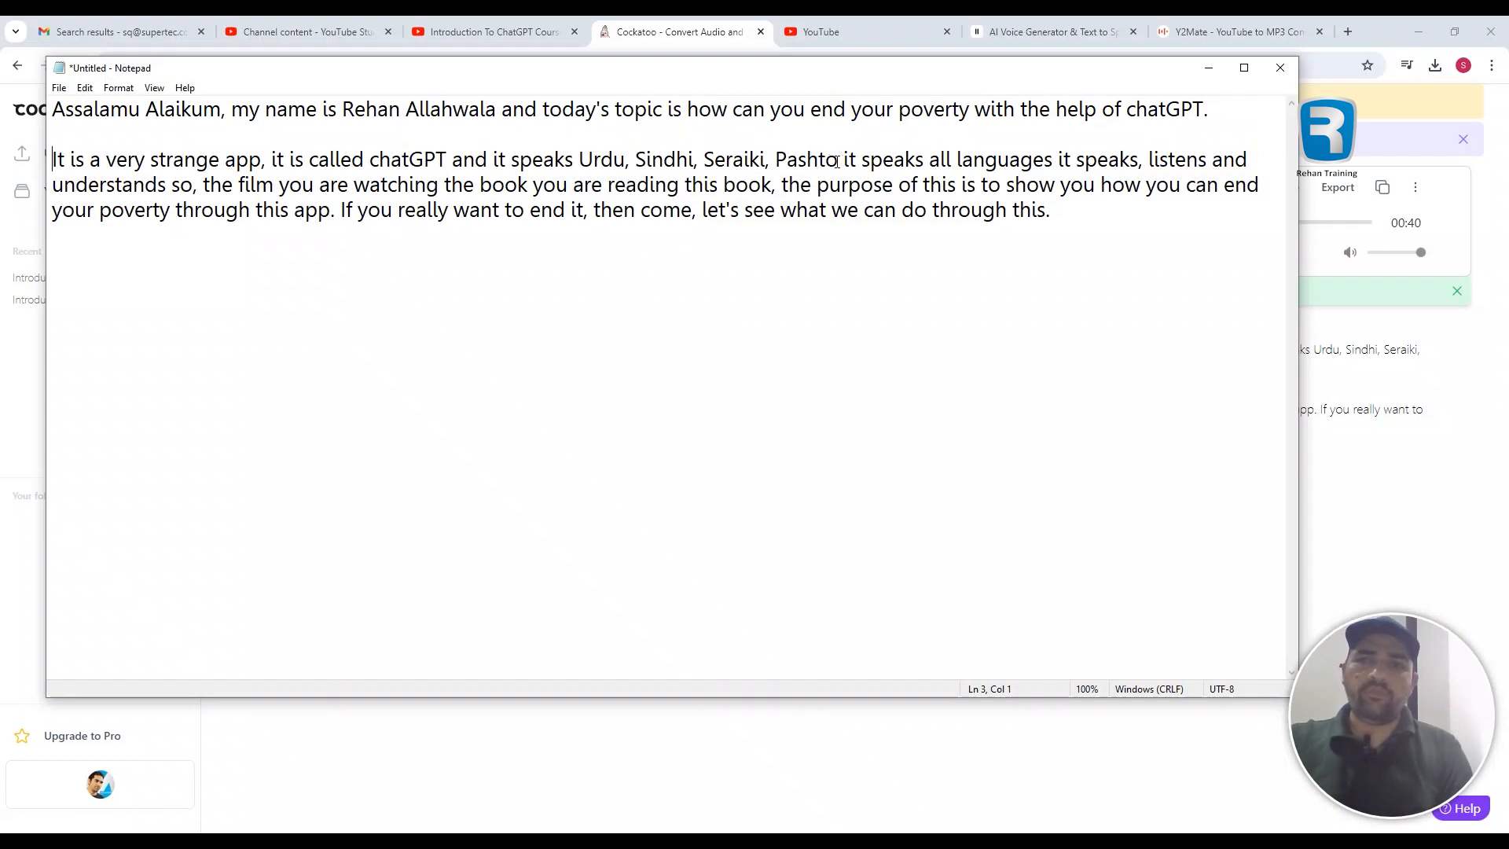
{"action": "type", "text": ","}
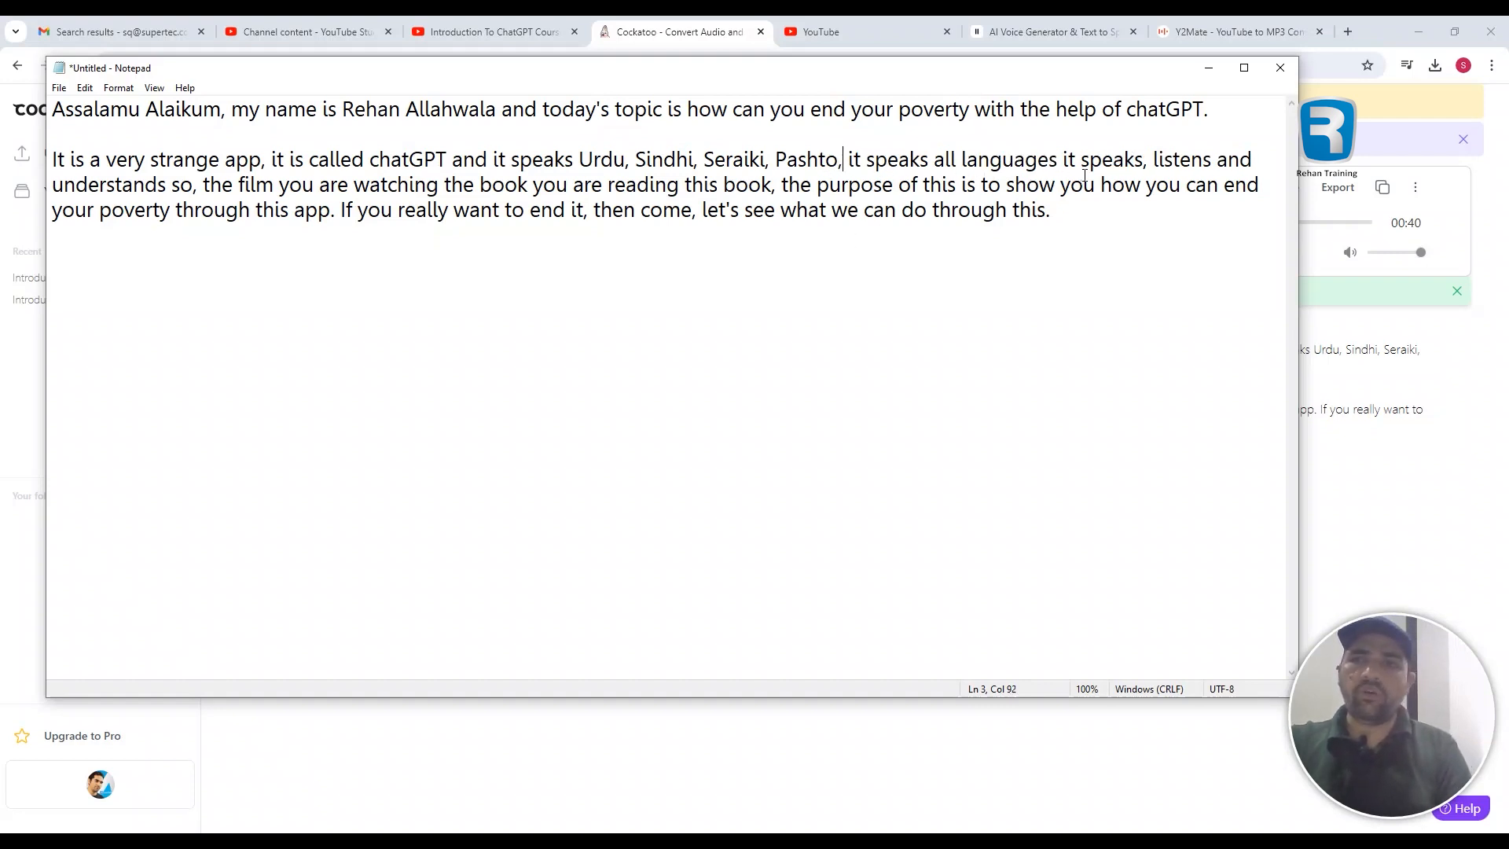
{"action": "left_click", "coordinate": [1060, 162]}
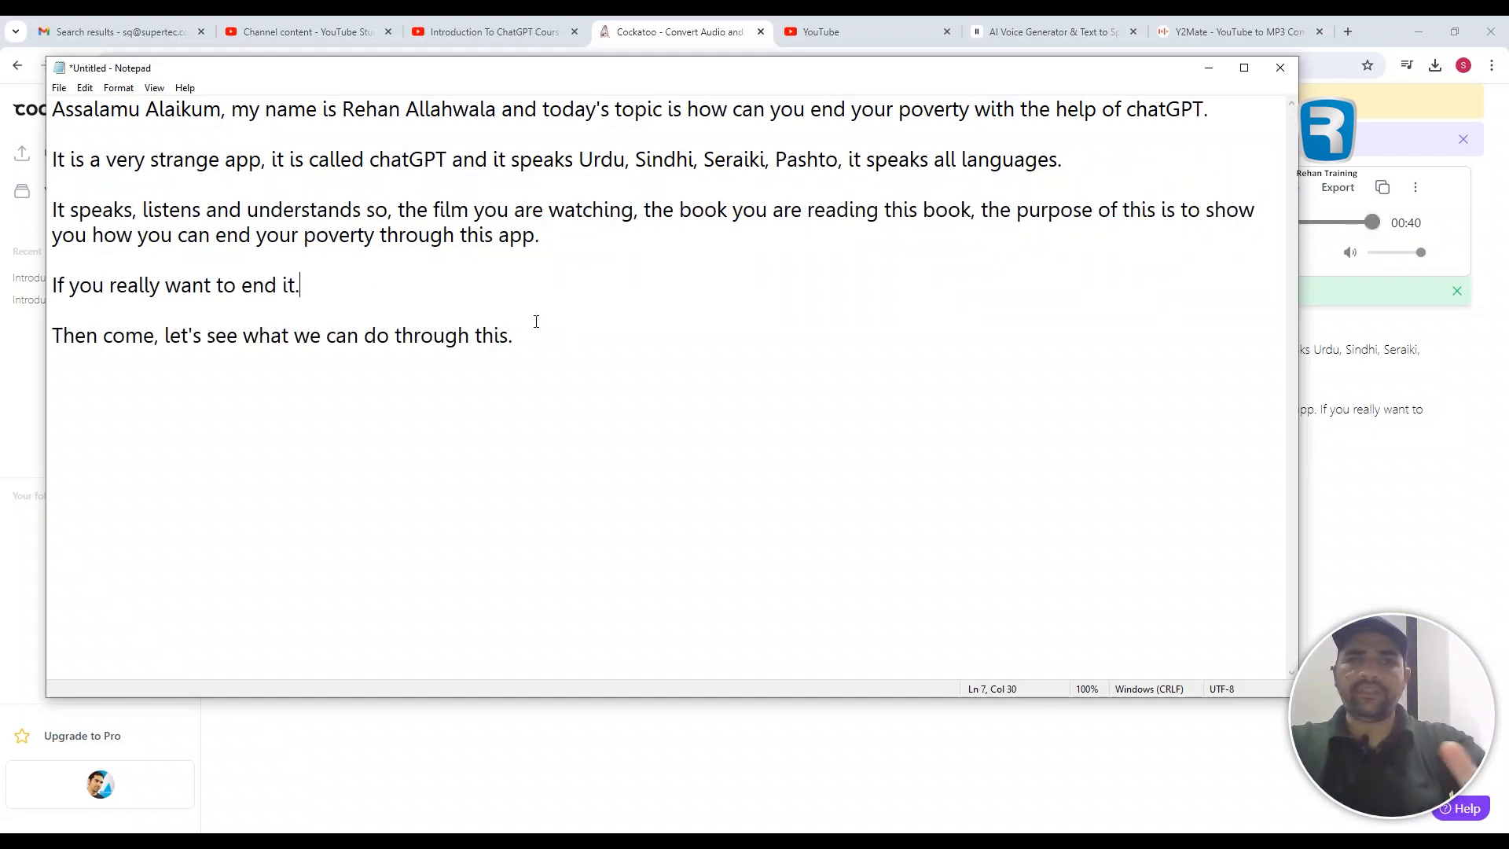
Step: Copy the whole edited transcript from Notepad and paste it into the text-to-speech box in ElevenLabs
{"action": "left_click_drag", "start_coordinate": [611, 358], "coordinate": [45, 63]}
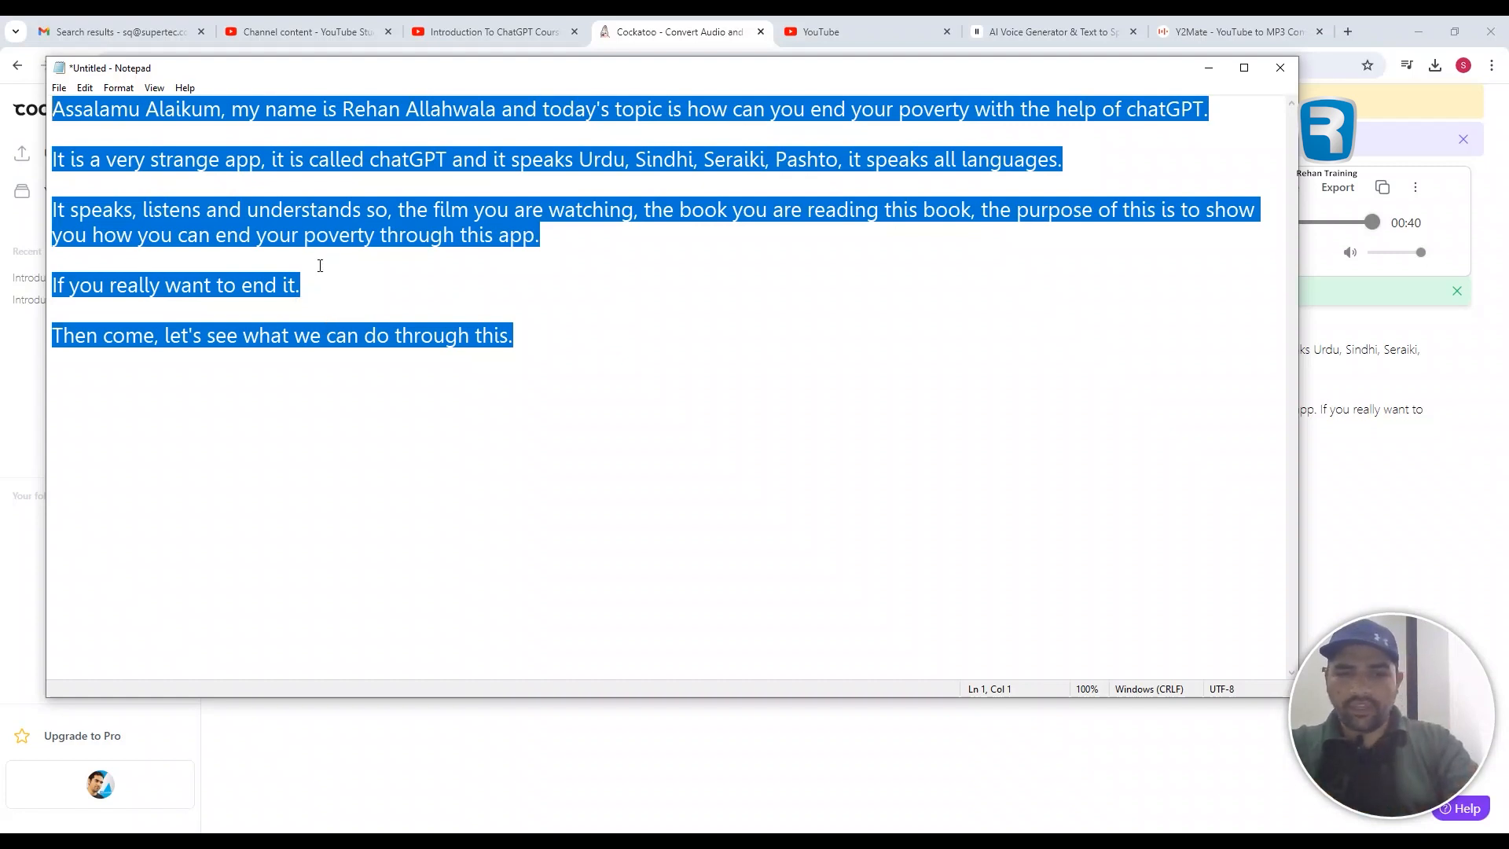
{"action": "left_click", "coordinate": [646, 30]}
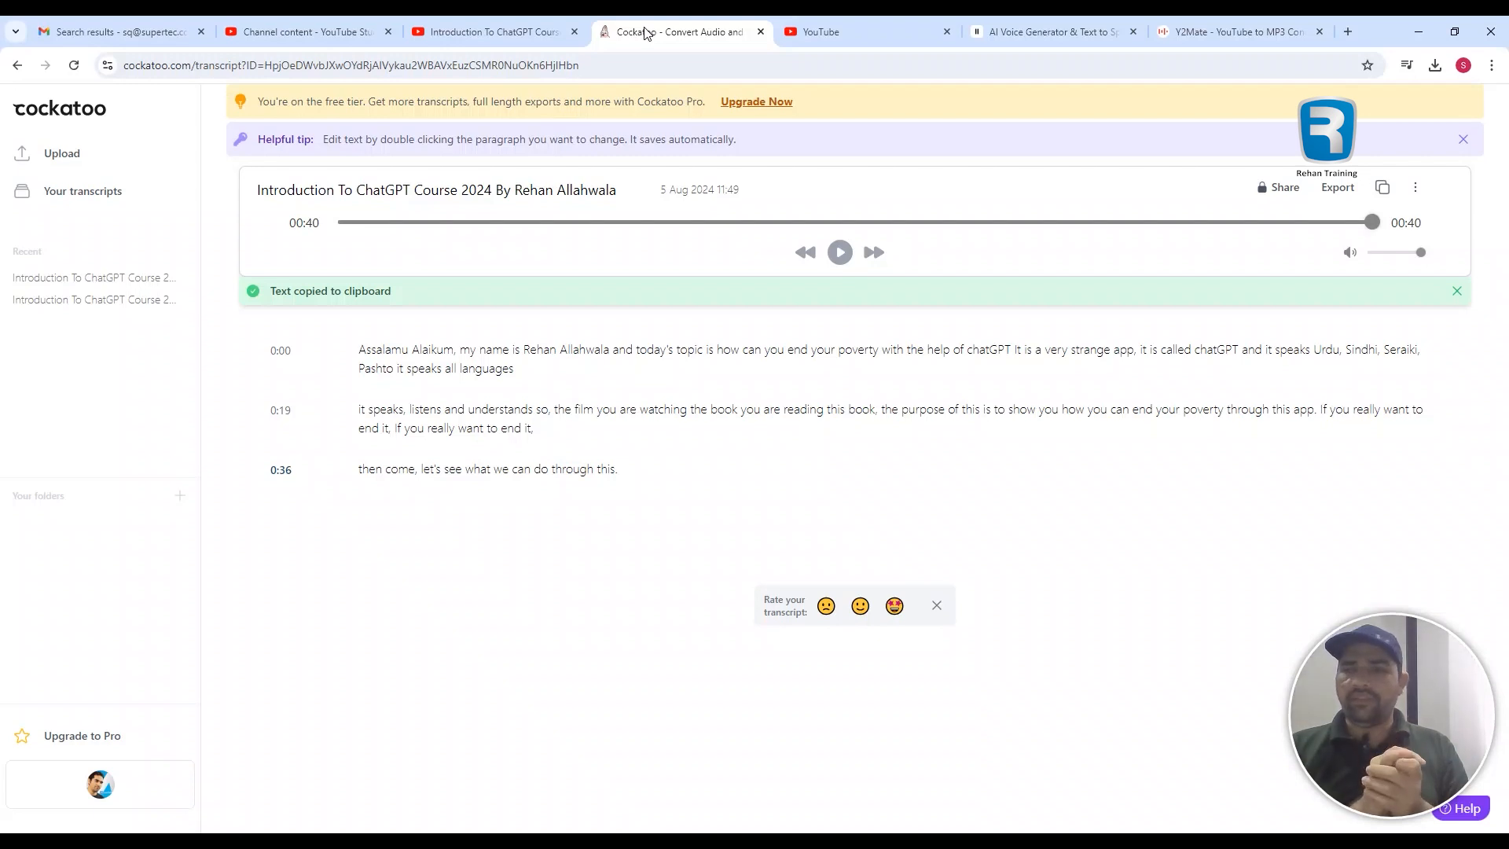
{"action": "left_click", "coordinate": [1013, 23]}
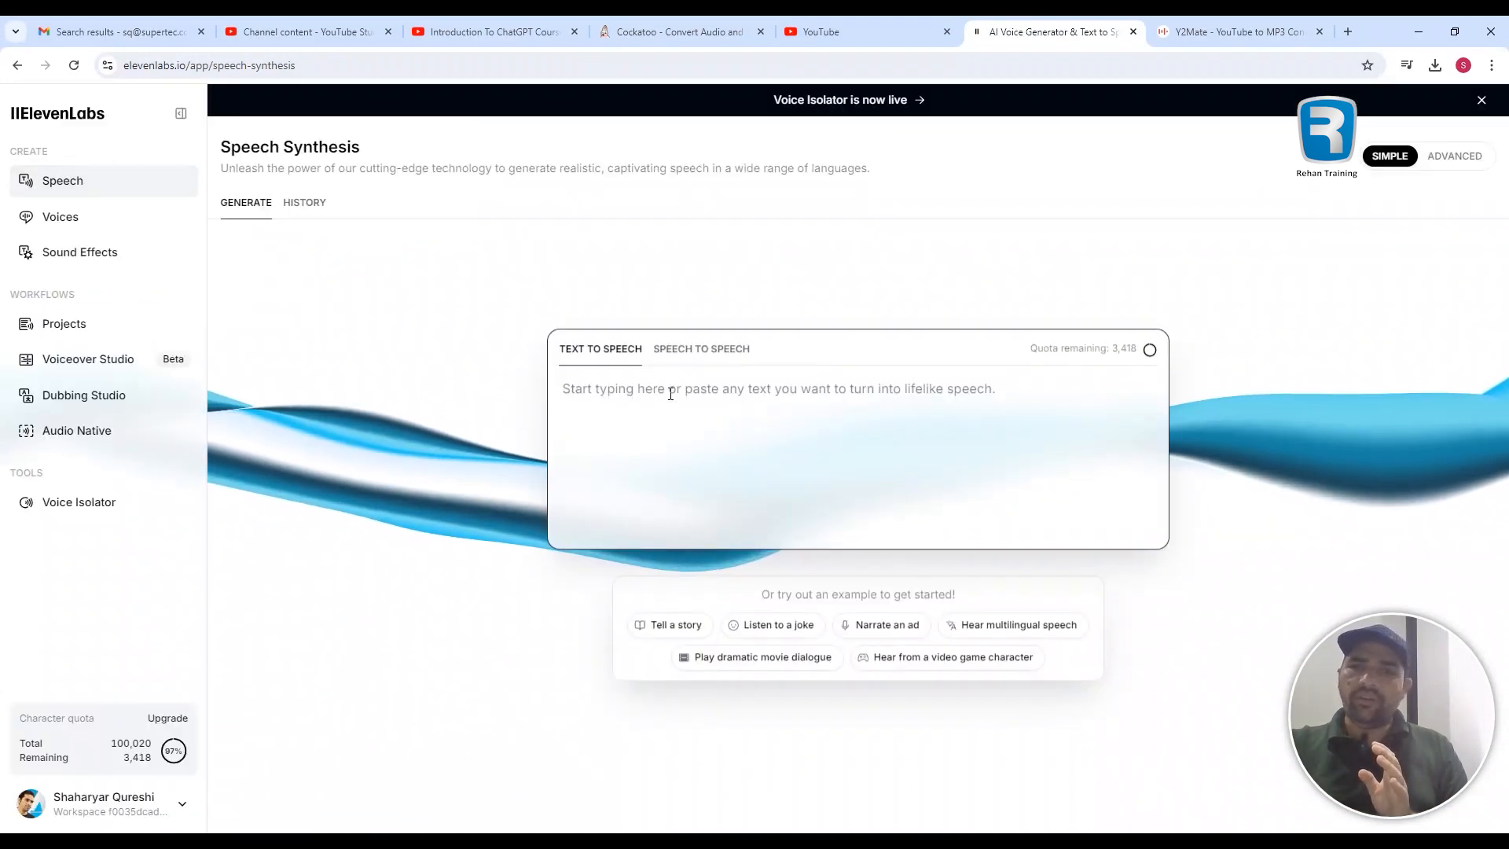
{"action": "left_click", "coordinate": [651, 406]}
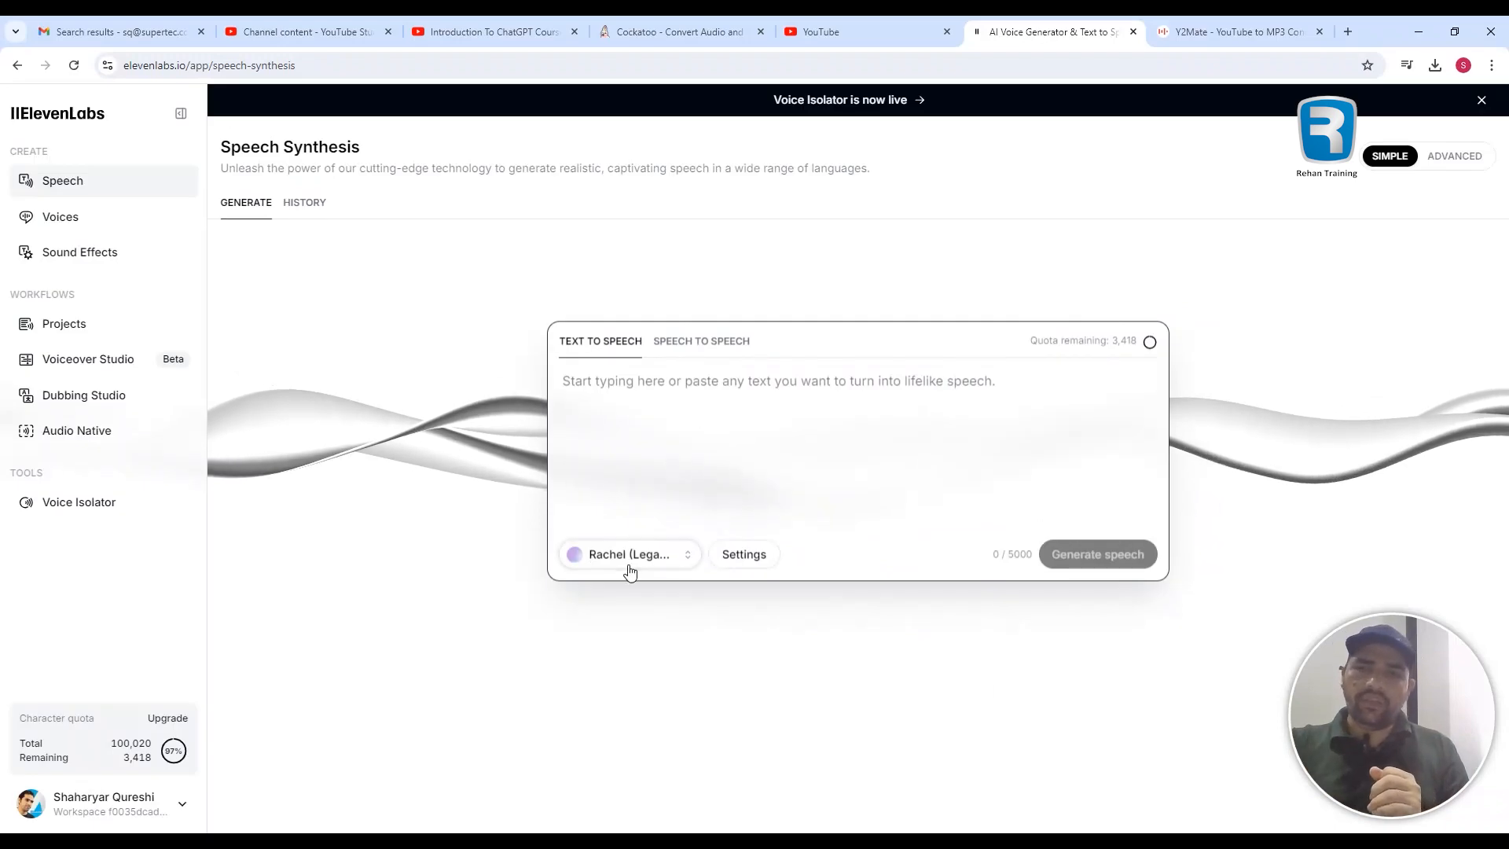
{"action": "left_click", "coordinate": [629, 559]}
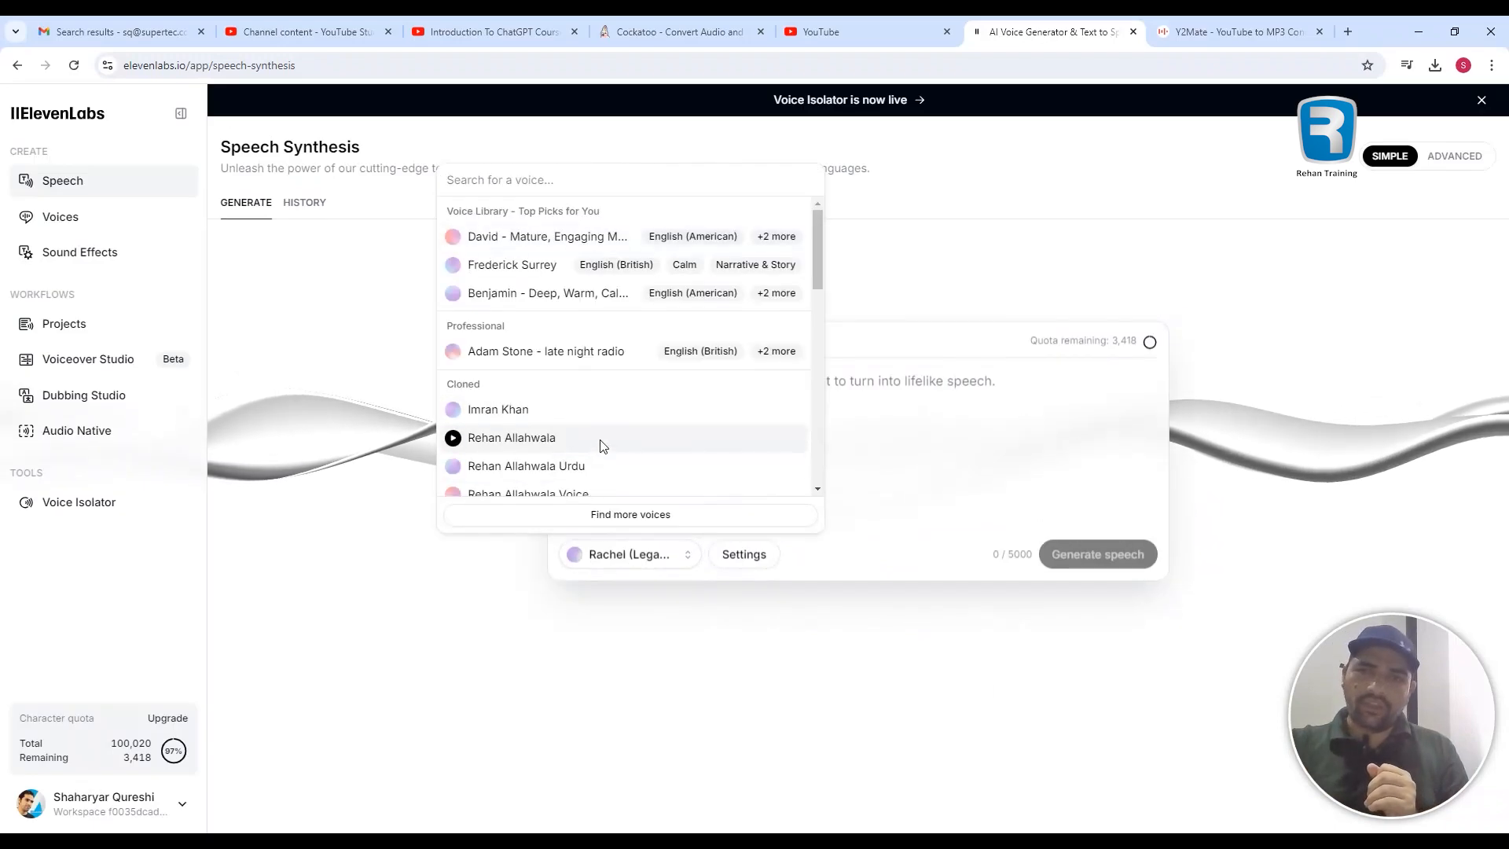
{"action": "scroll", "coordinate": [602, 445], "scroll_direction": "down", "scroll_amount": 1}
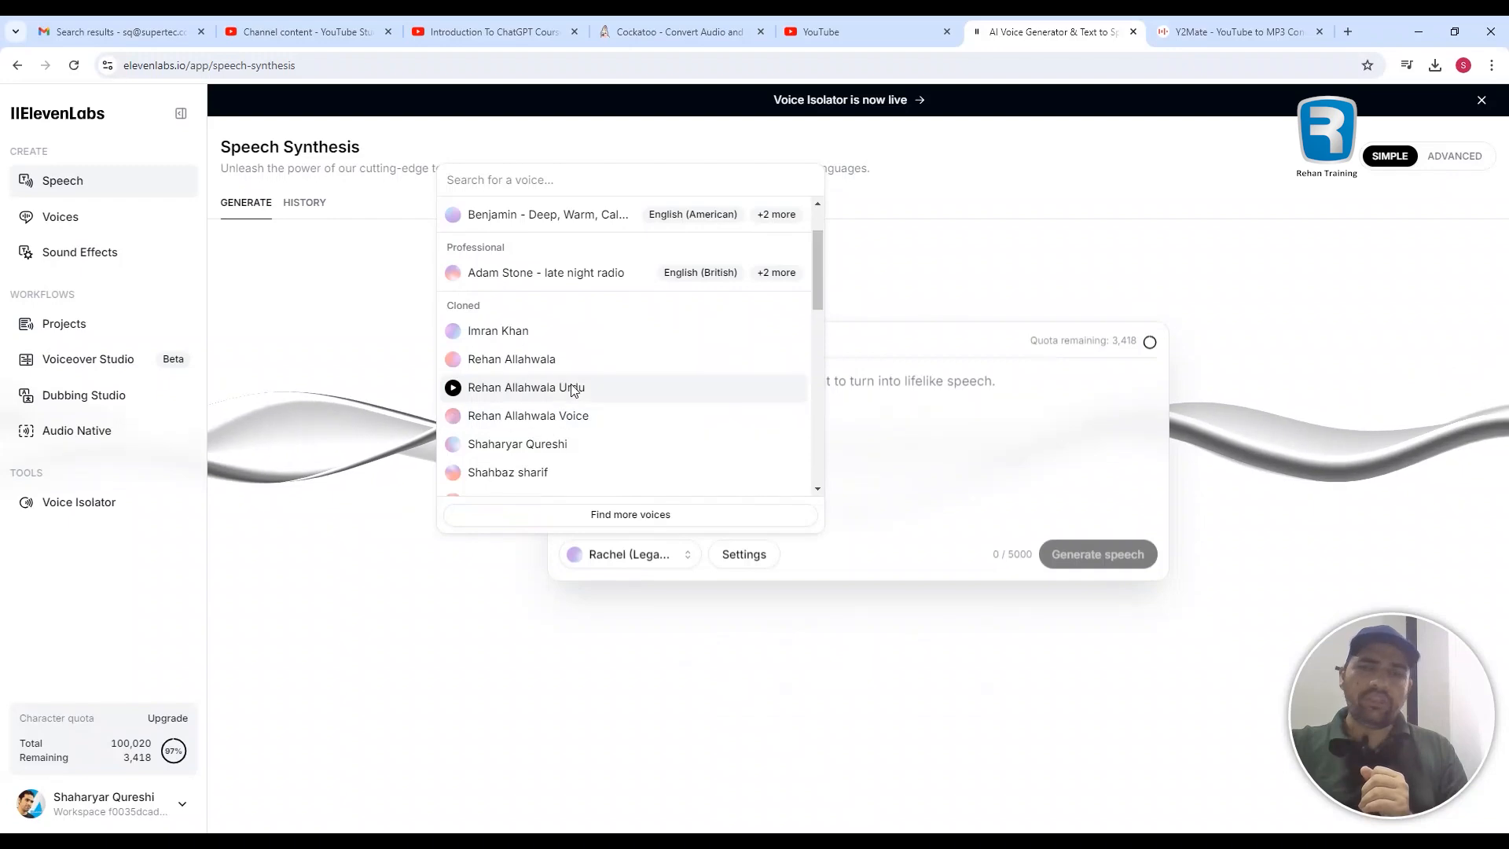
{"action": "left_click", "coordinate": [904, 421]}
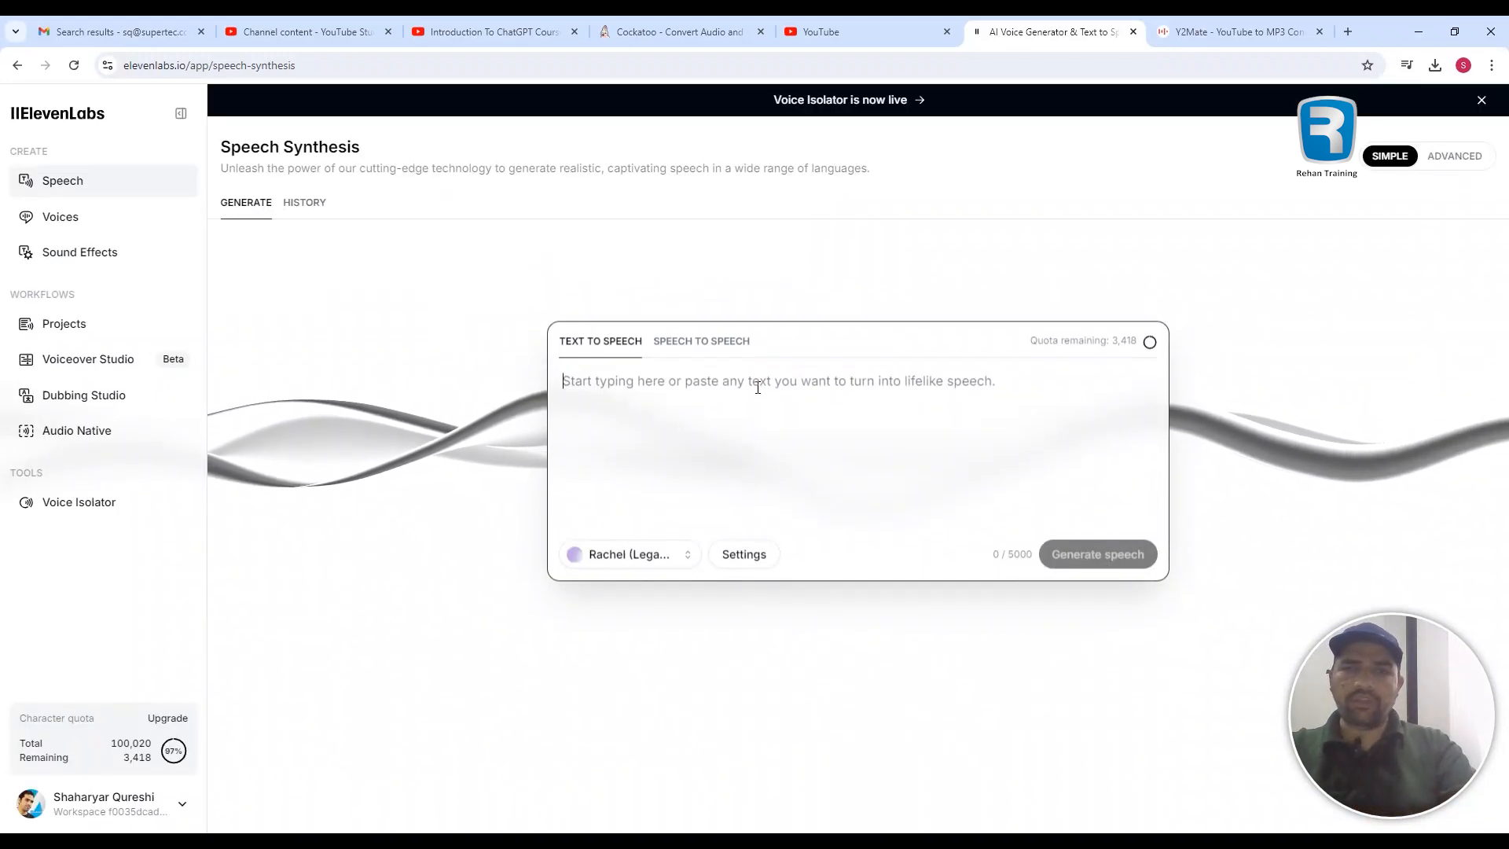
{"action": "key", "text": "ctrl+v"}
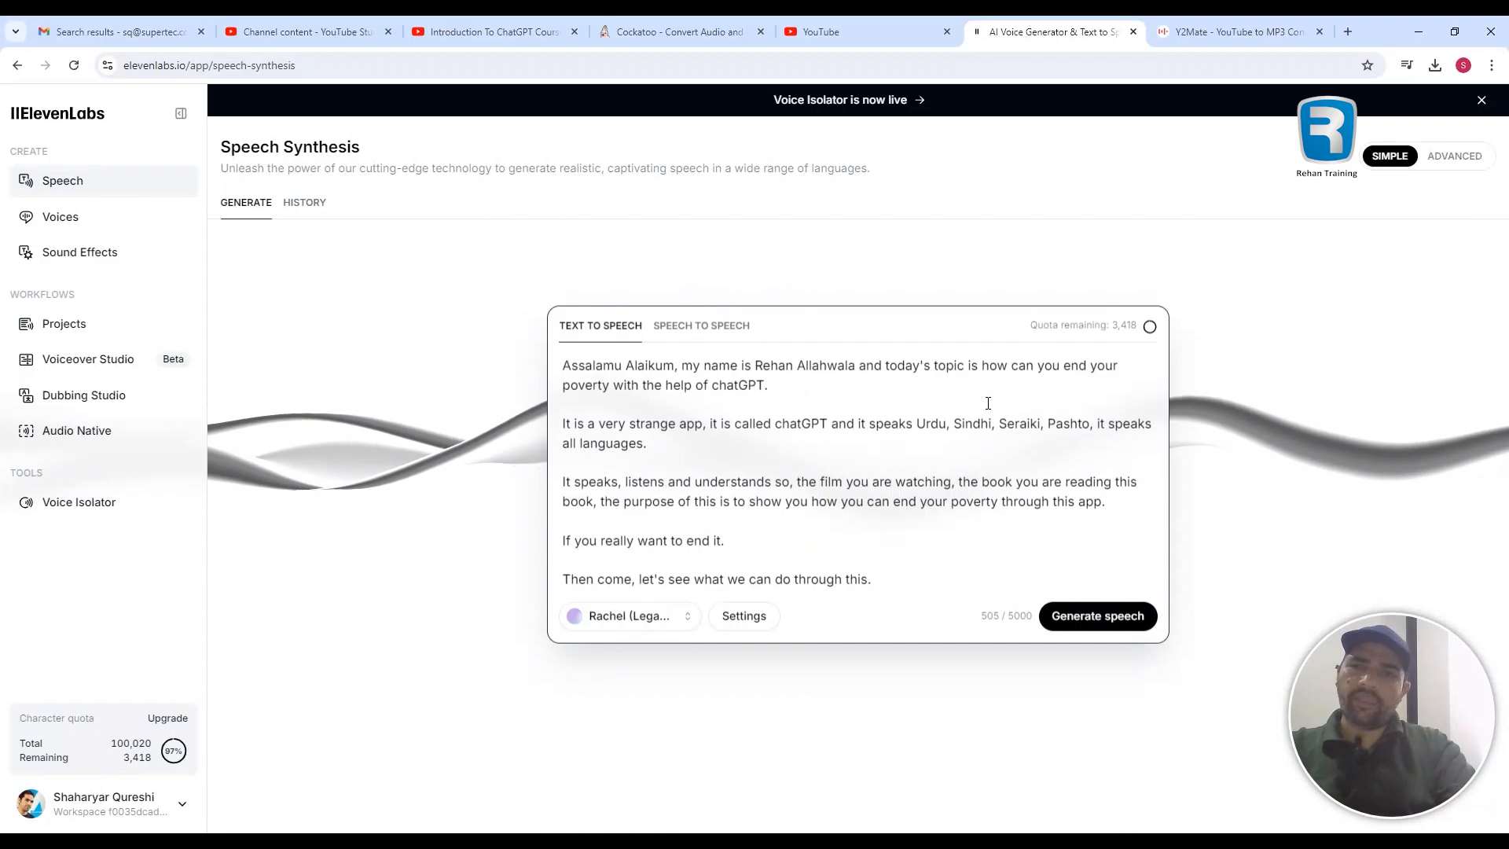
Step: Generate the speech with the cloned voice "Rehan Allahwala Voice" and download the audio, showing the file in its folder
{"action": "left_click", "coordinate": [618, 623]}
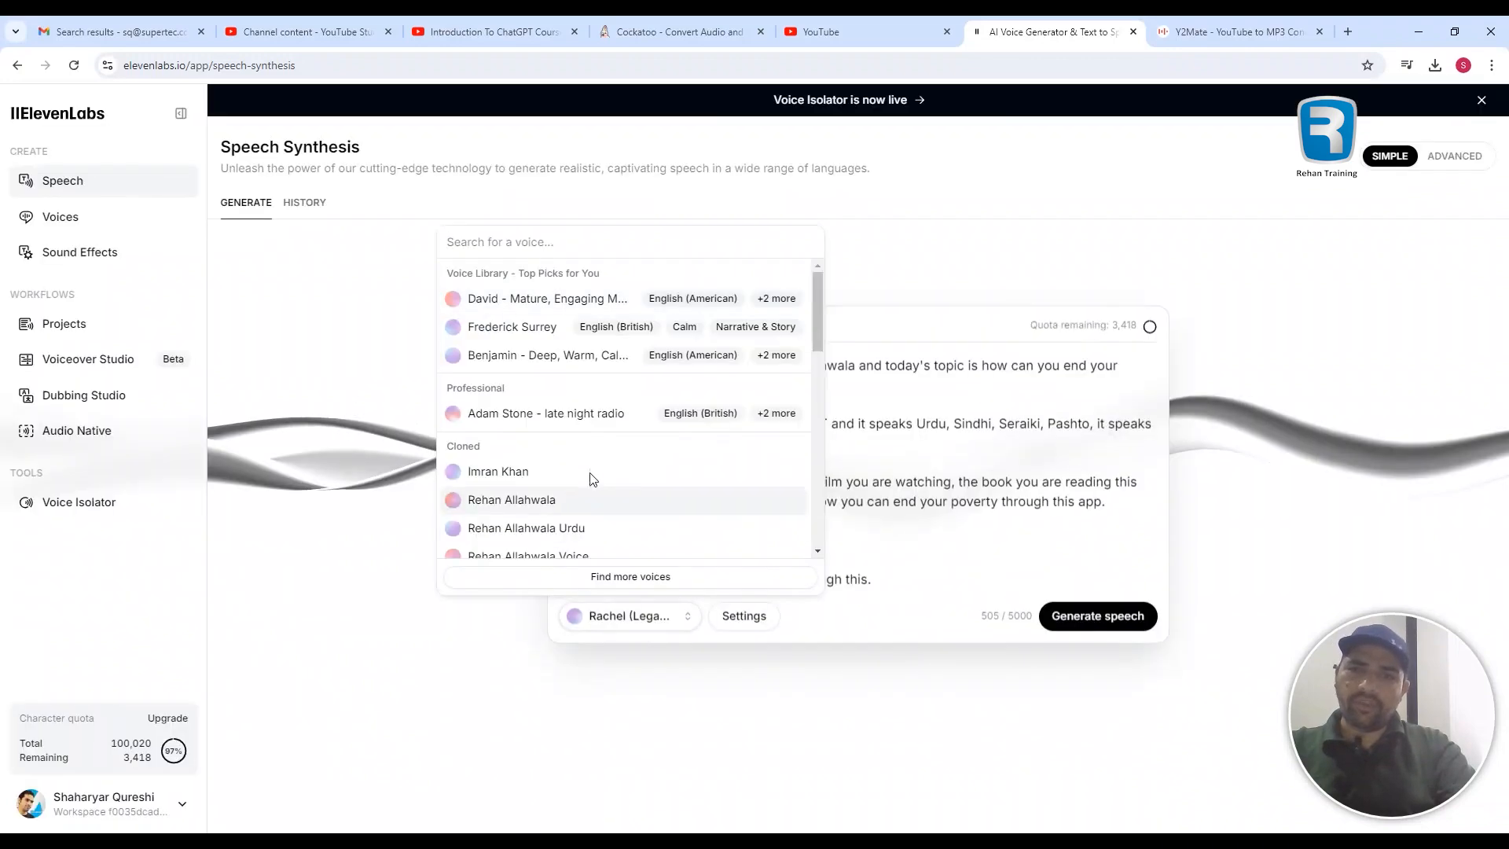
{"action": "scroll", "coordinate": [586, 503], "scroll_direction": "down", "scroll_amount": 1}
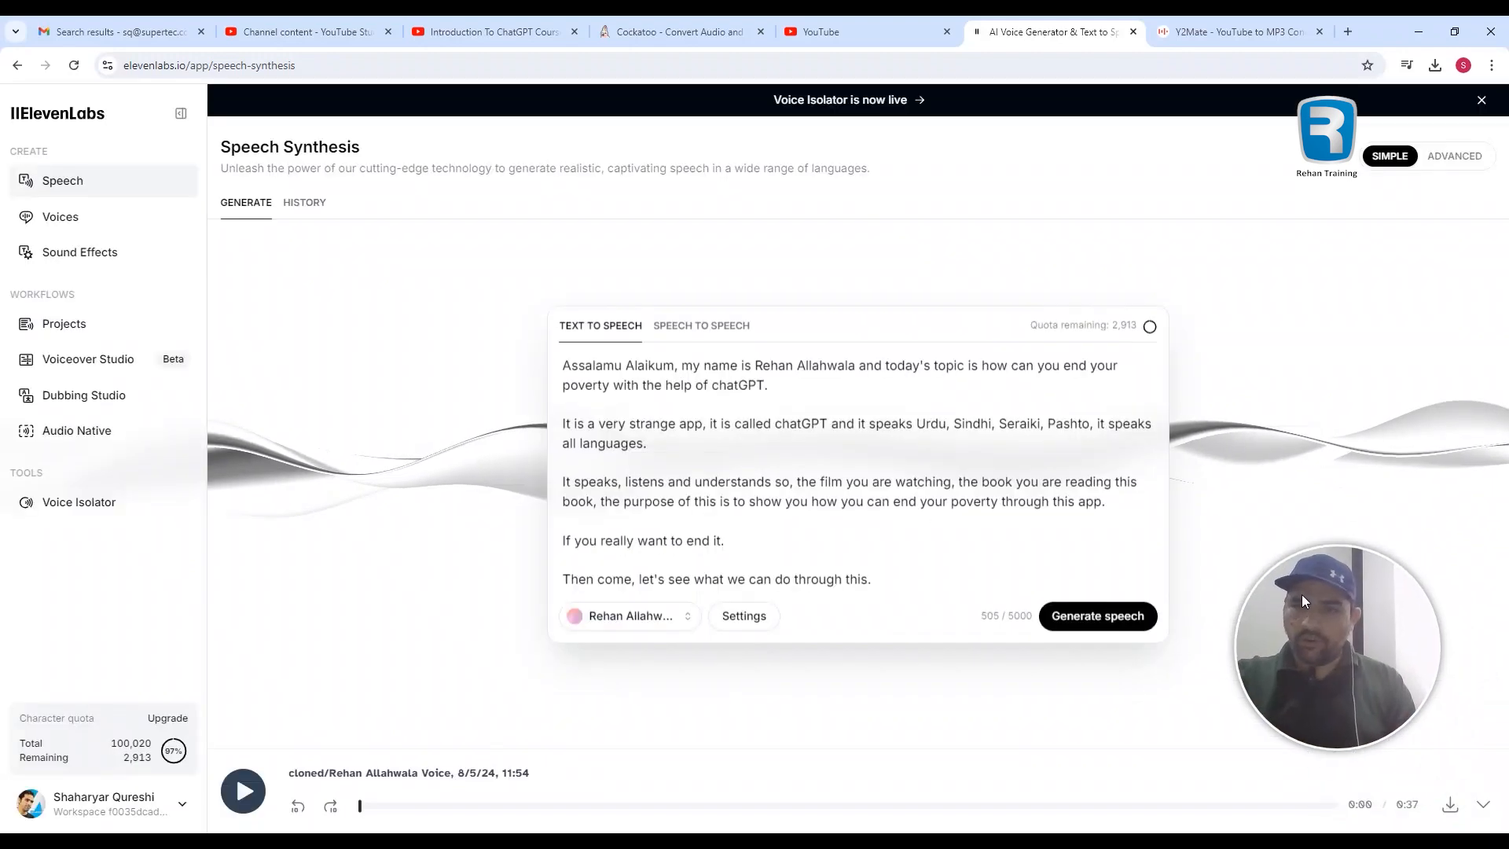
{"action": "left_click", "coordinate": [1451, 809]}
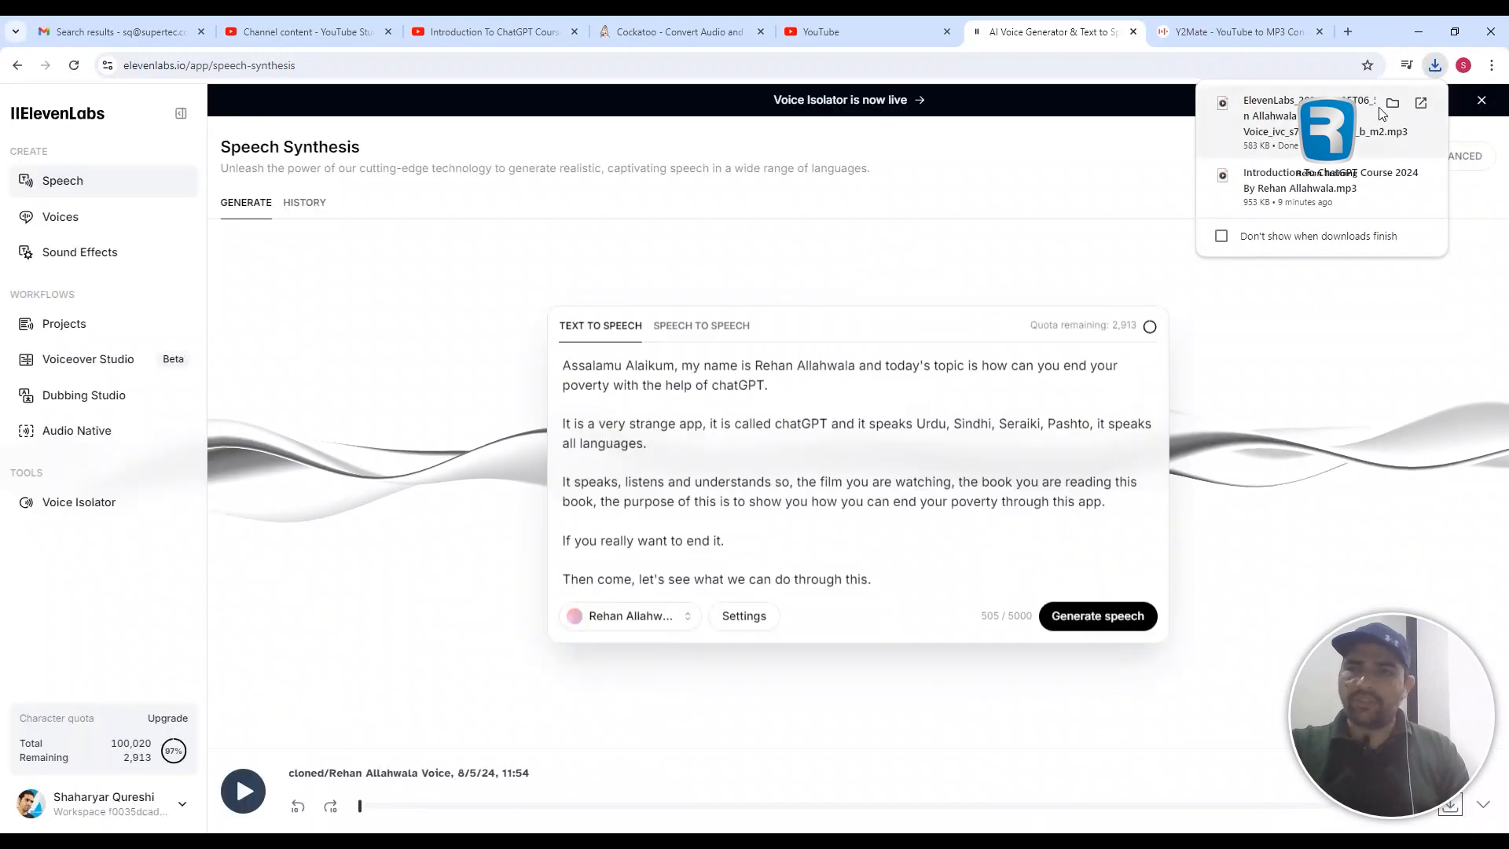
{"action": "left_click", "coordinate": [1392, 105]}
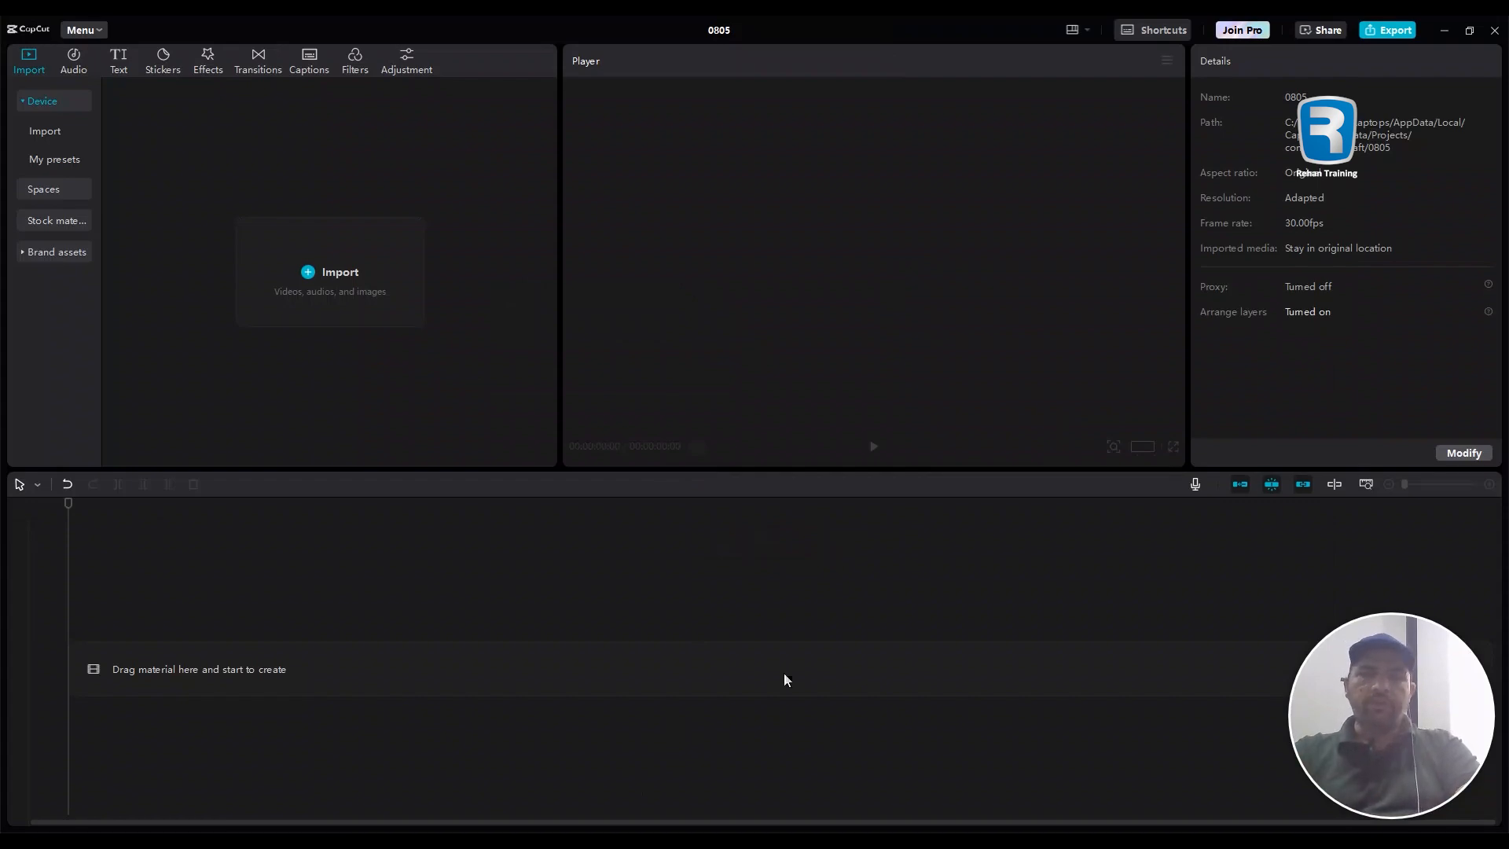
Step: Import the "Introduction To ChatGPT Course 2024" MP4 and the ElevenLabs MP3 from Downloads into the project media
{"action": "key", "text": "alt+Tab"}
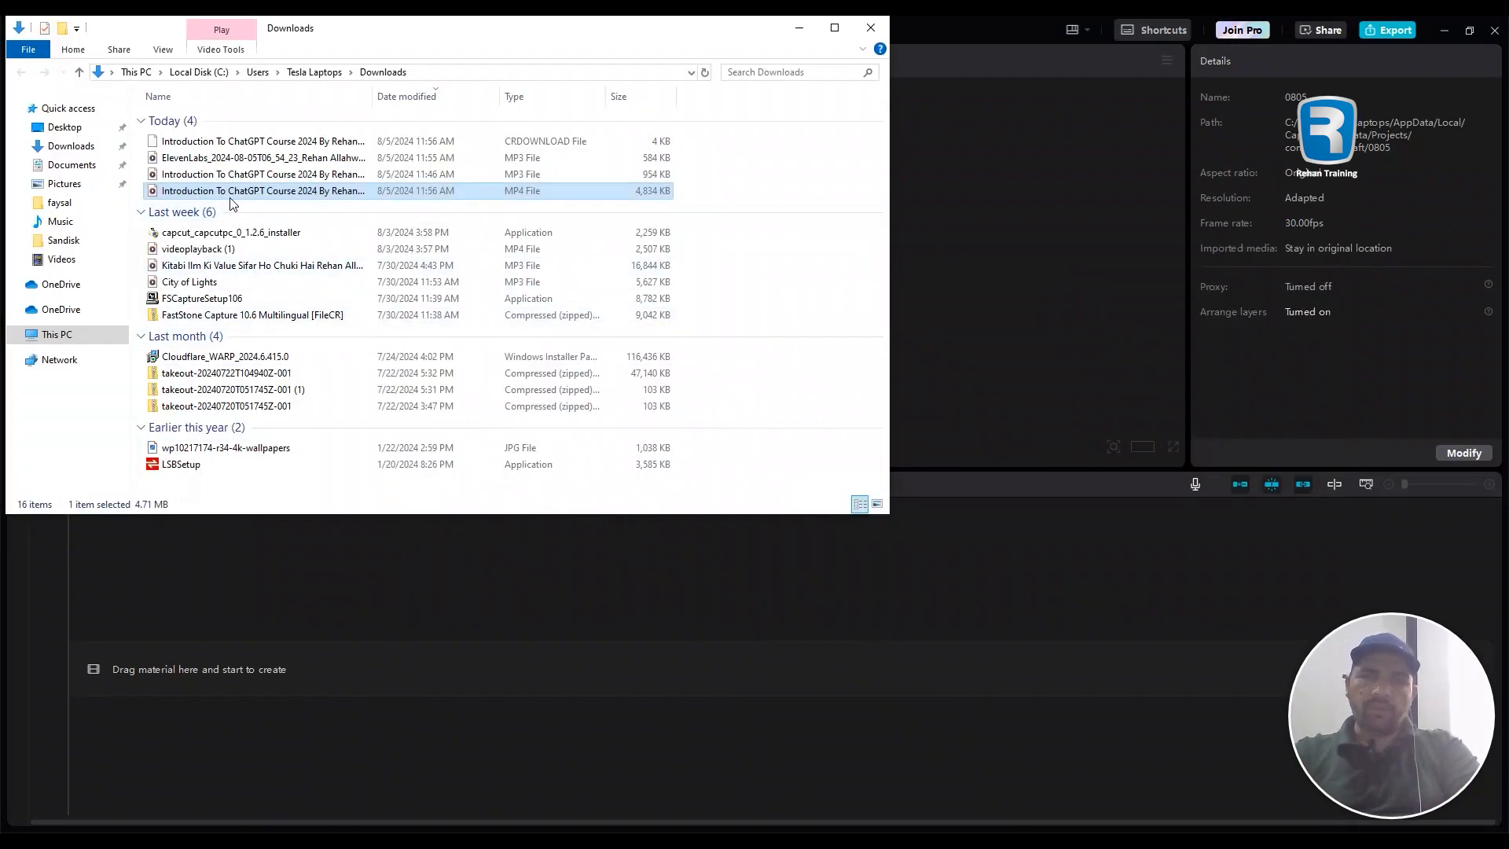
{"action": "left_click_drag", "start_coordinate": [234, 193], "coordinate": [323, 236]}
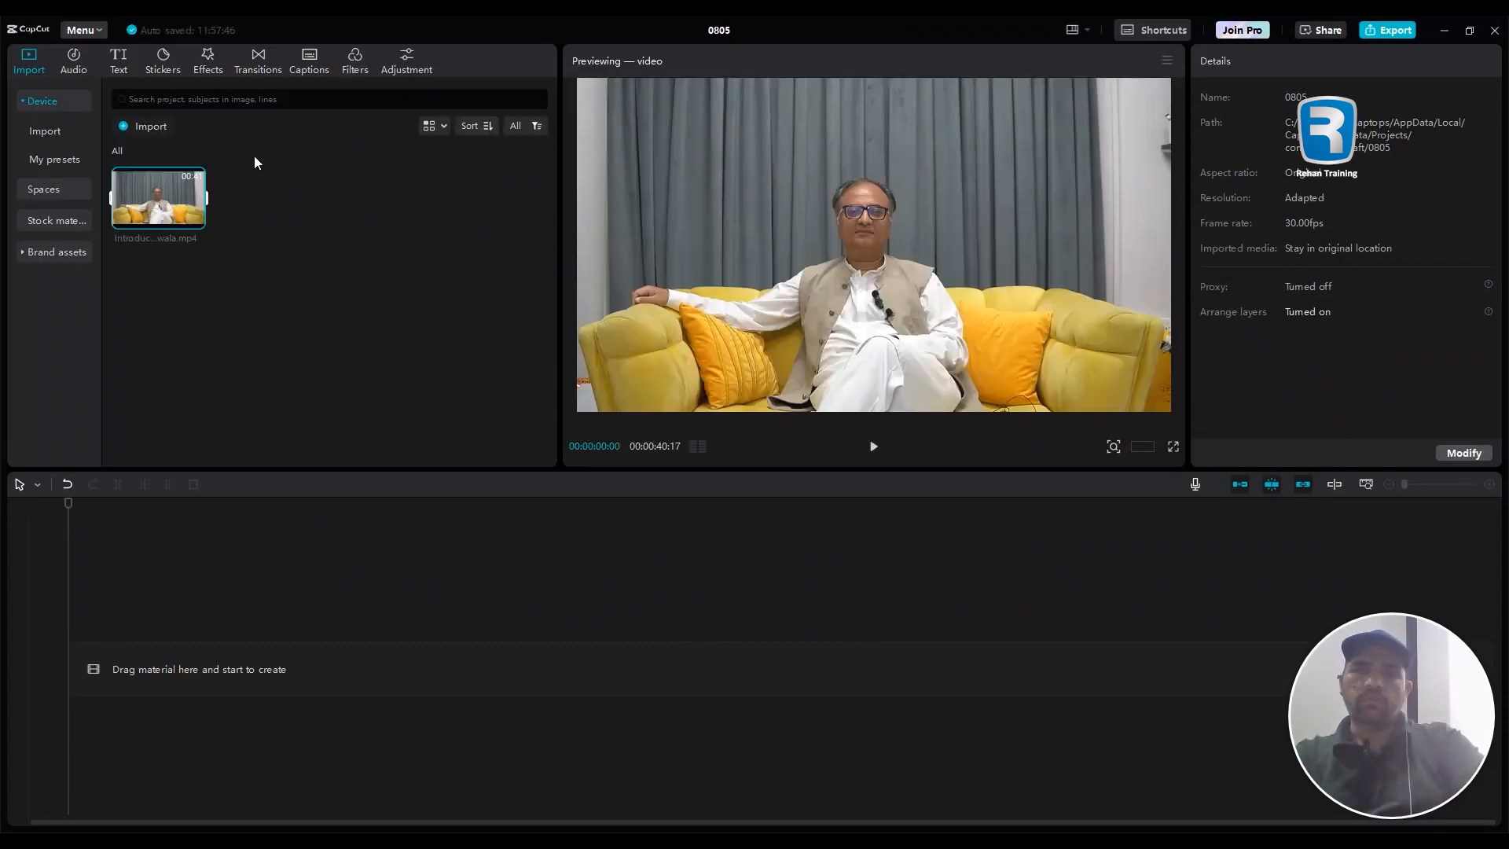
{"action": "left_click", "coordinate": [263, 282]}
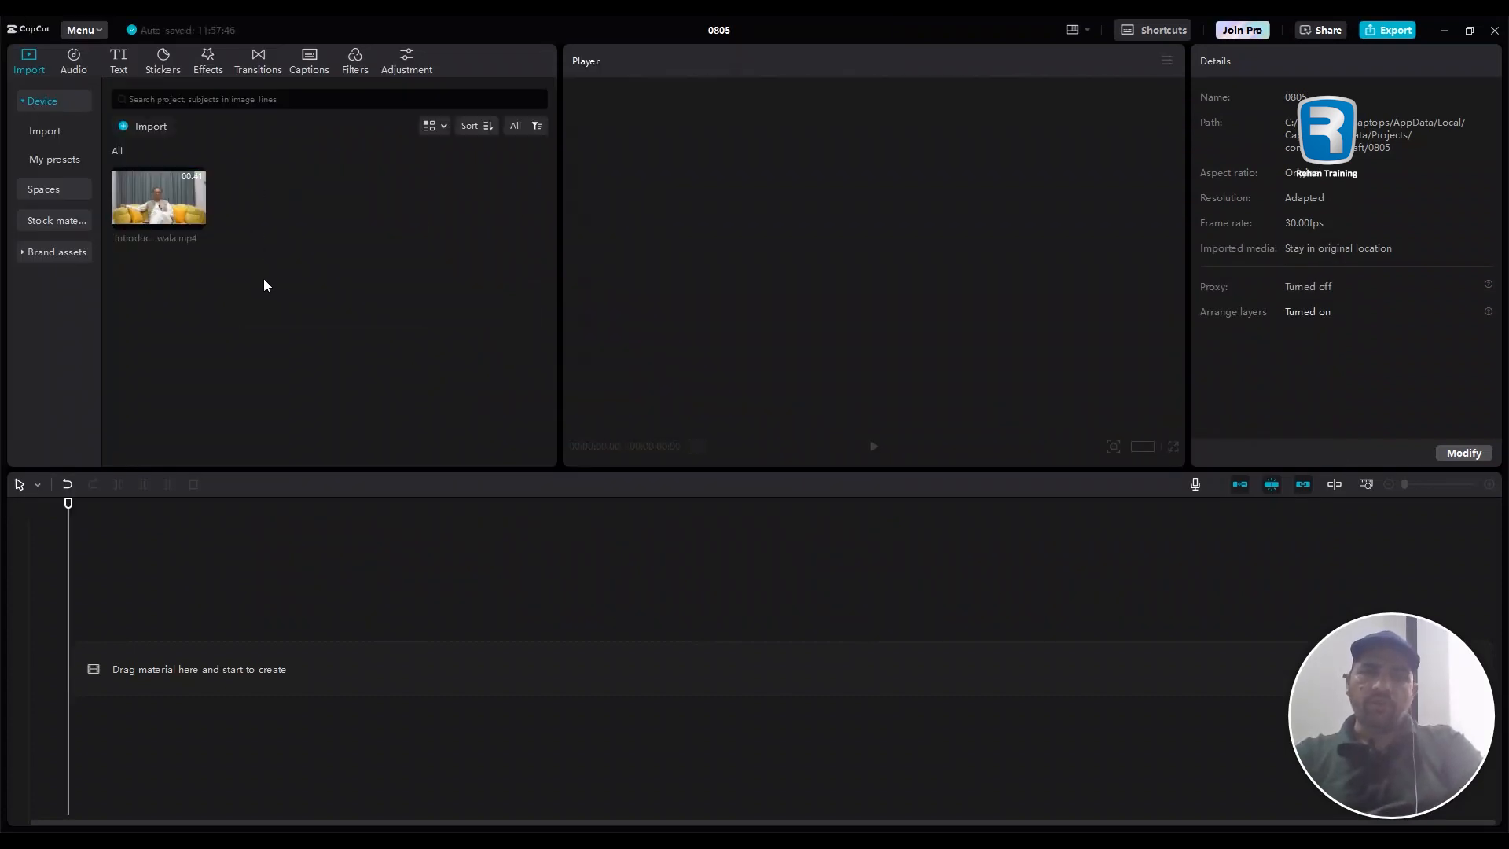
{"action": "left_click", "coordinate": [137, 127]}
{"action": "left_click", "coordinate": [248, 180]}
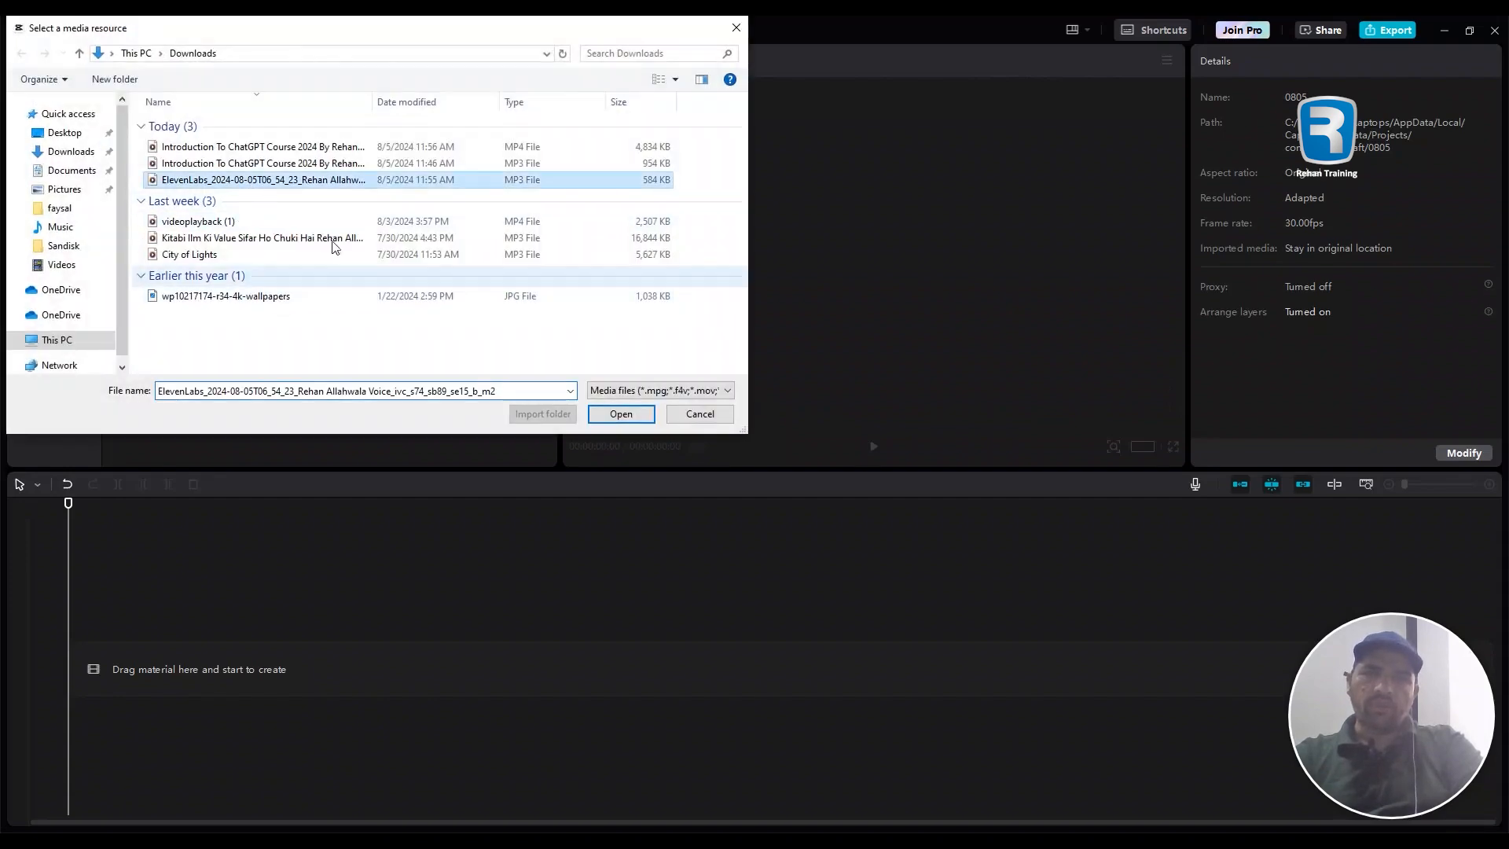
{"action": "left_click", "coordinate": [609, 415]}
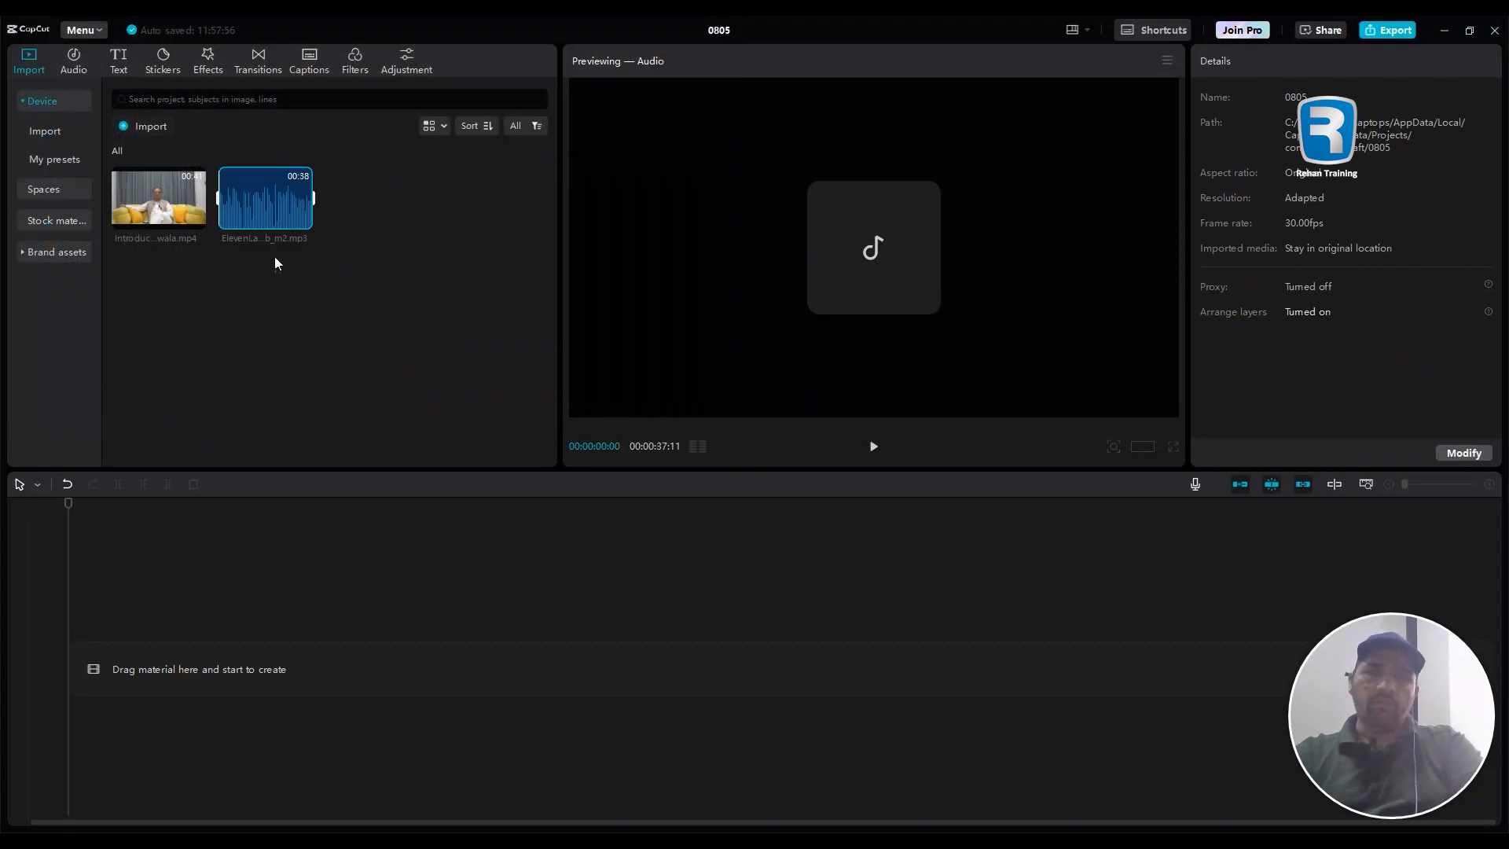
Step: Place the video on the main track and the ElevenLabs audio beneath it, with both clips starting at 00:00
{"action": "left_click_drag", "start_coordinate": [160, 206], "coordinate": [130, 664]}
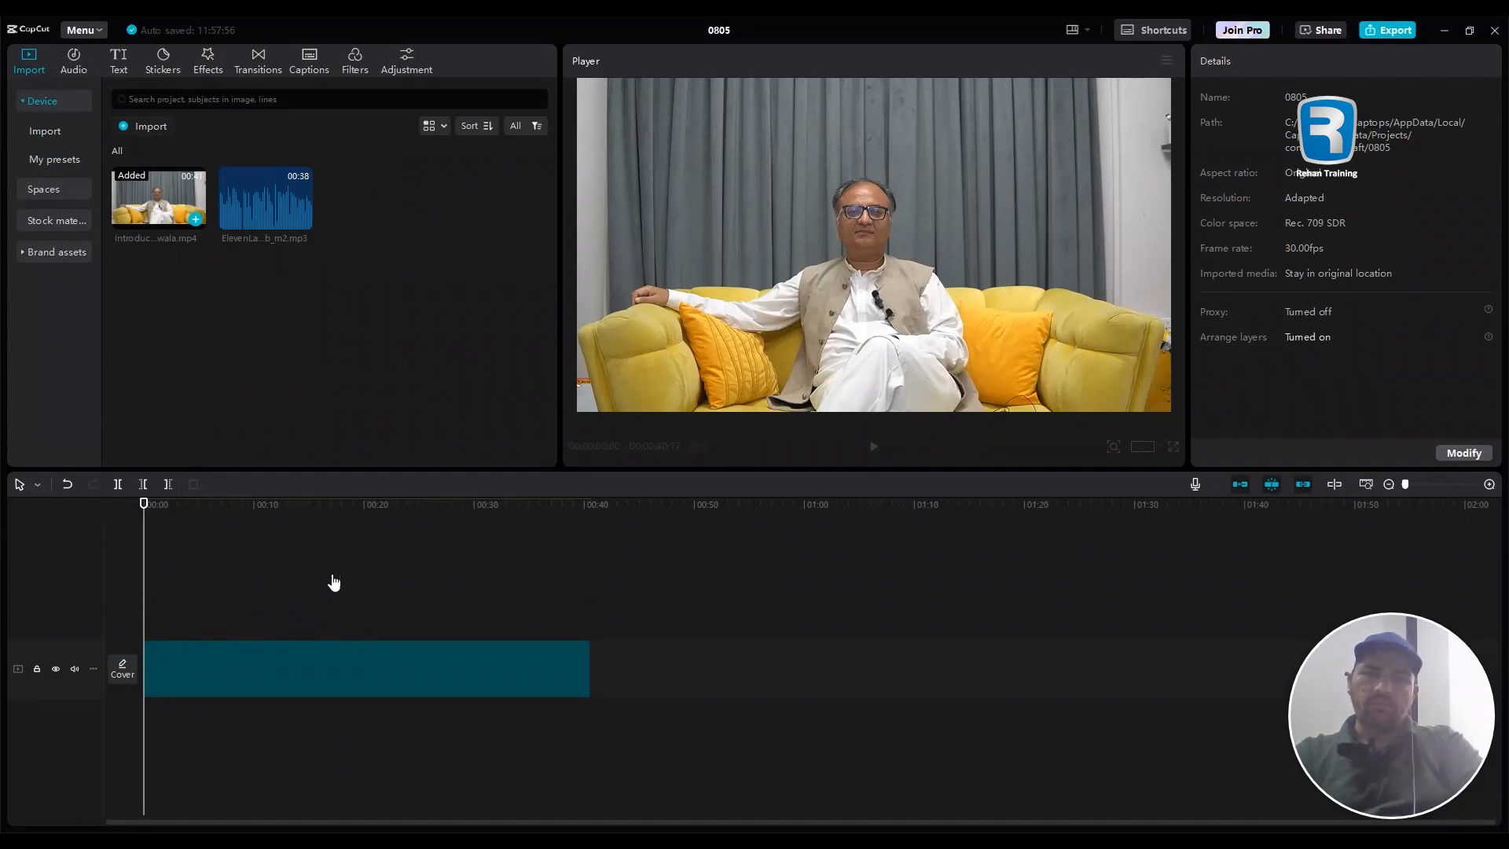
{"action": "key", "text": "space"}
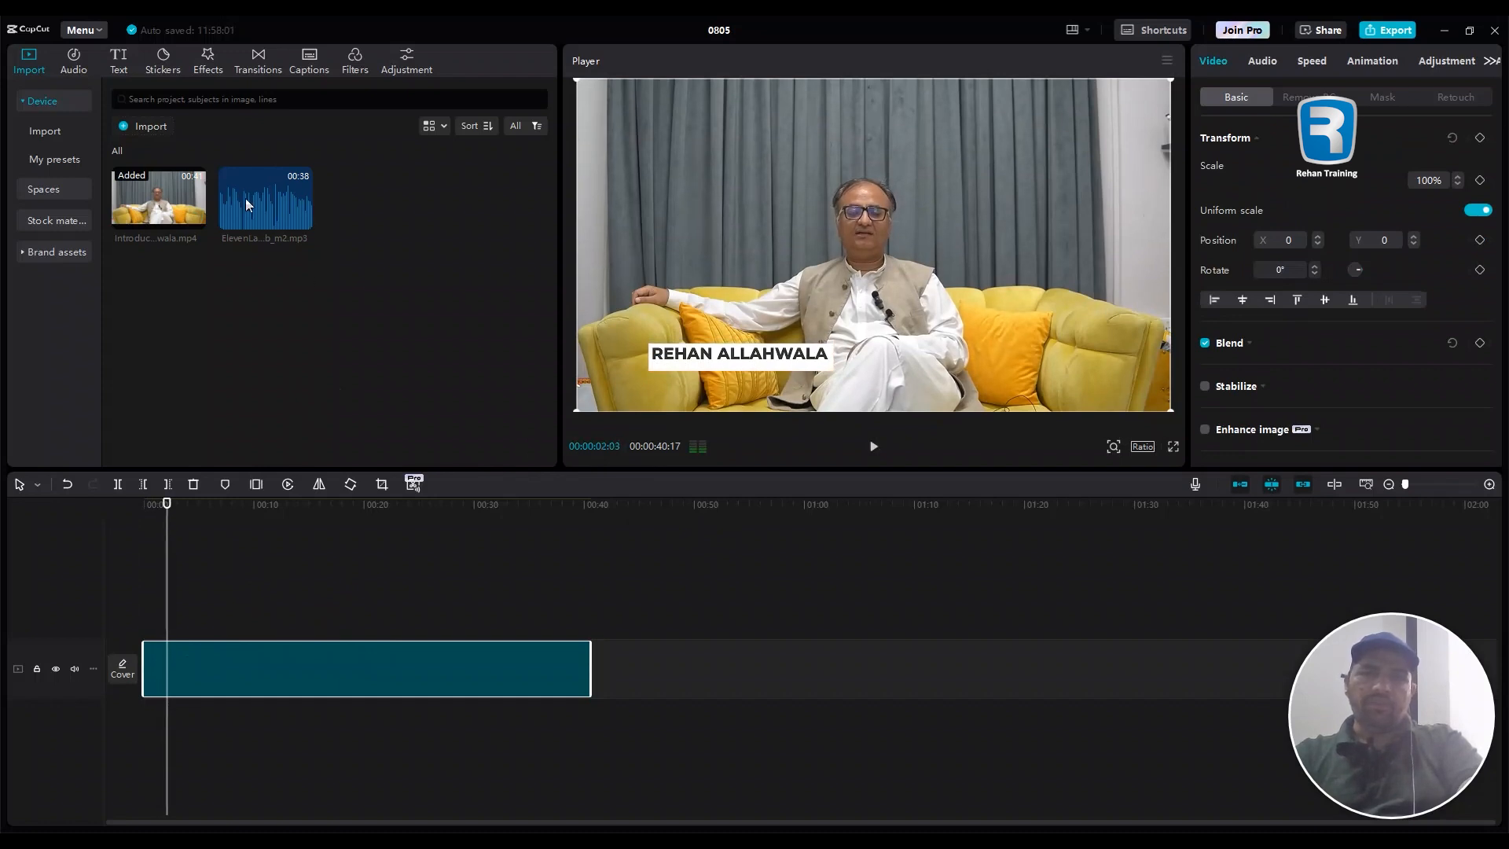
{"action": "left_click_drag", "start_coordinate": [250, 201], "coordinate": [149, 757]}
{"action": "left_click_drag", "start_coordinate": [228, 730], "coordinate": [228, 739]}
{"action": "key", "text": "ctrl+z"}
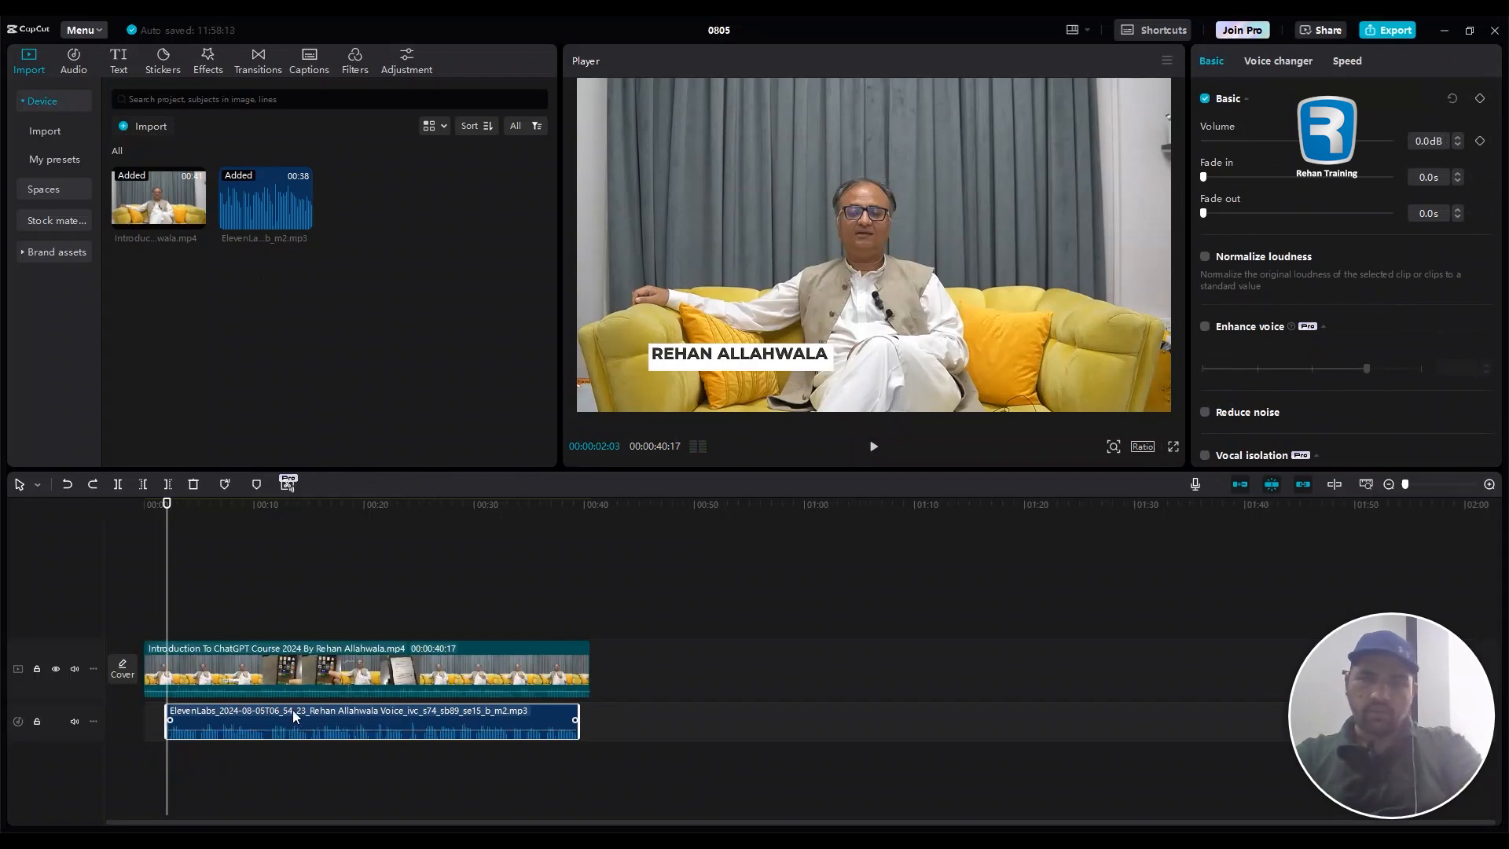
{"action": "left_click_drag", "start_coordinate": [290, 714], "coordinate": [266, 717]}
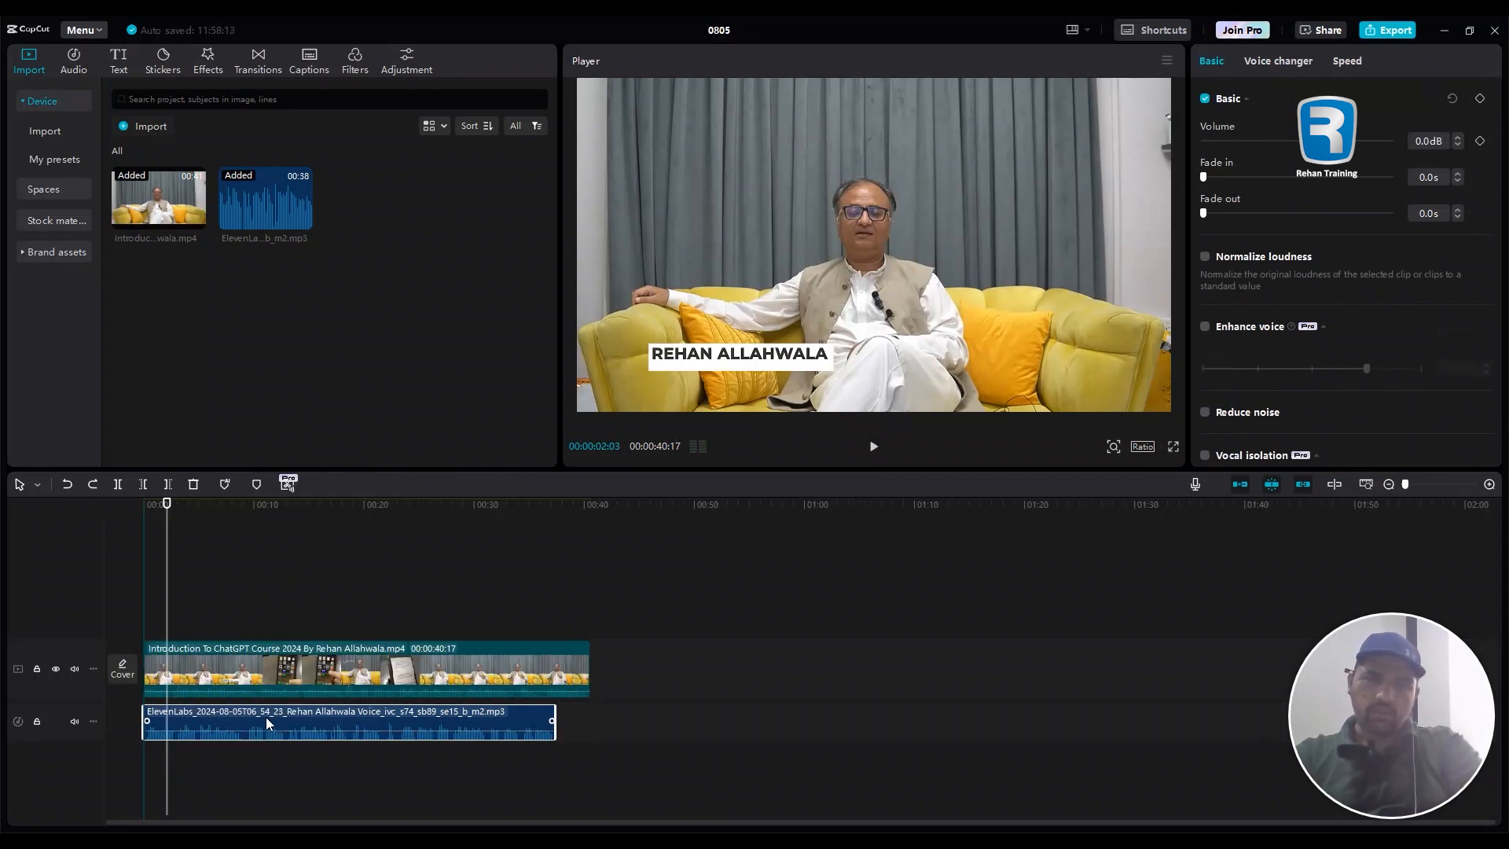
Step: Play the opening, then lower the video clip's audio volume to -19.0 dB
{"action": "left_click", "coordinate": [148, 500]}
{"action": "key", "text": "space"}
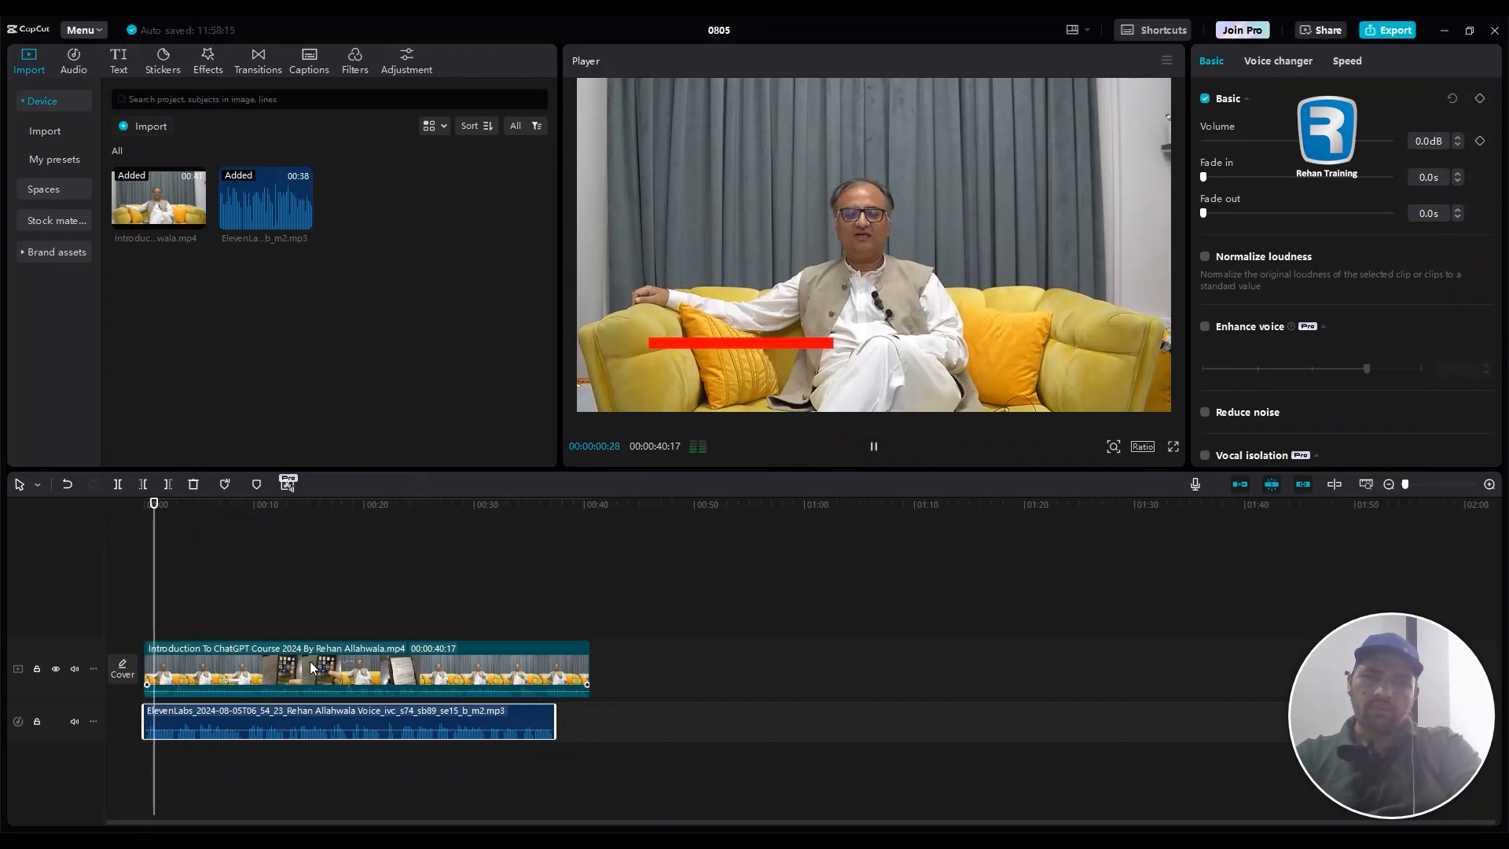
{"action": "key", "text": "space"}
{"action": "left_click", "coordinate": [235, 683]}
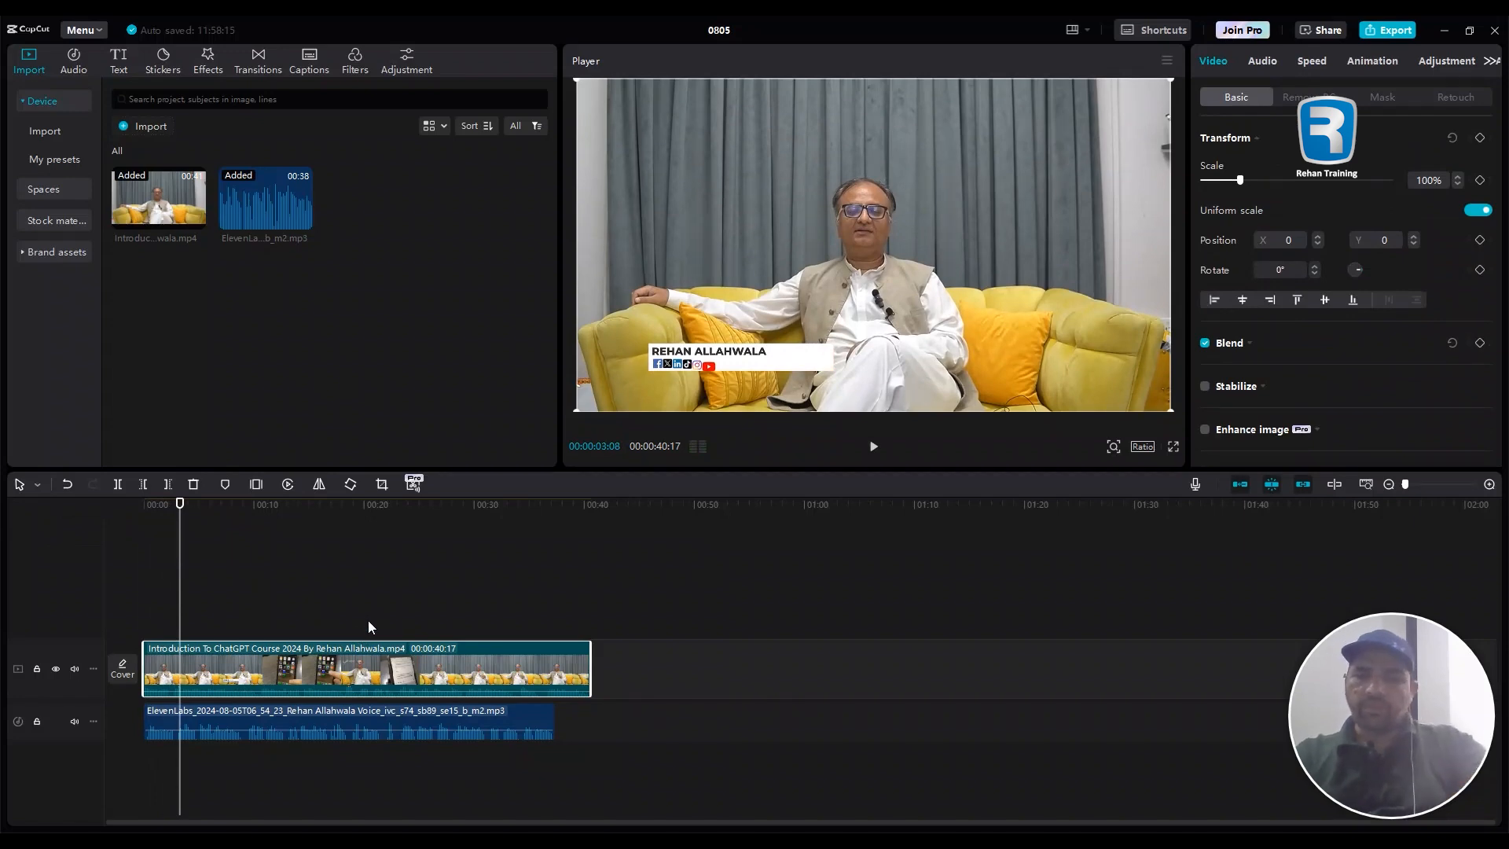
{"action": "scroll", "coordinate": [368, 620], "scroll_direction": "up", "scroll_amount": 3}
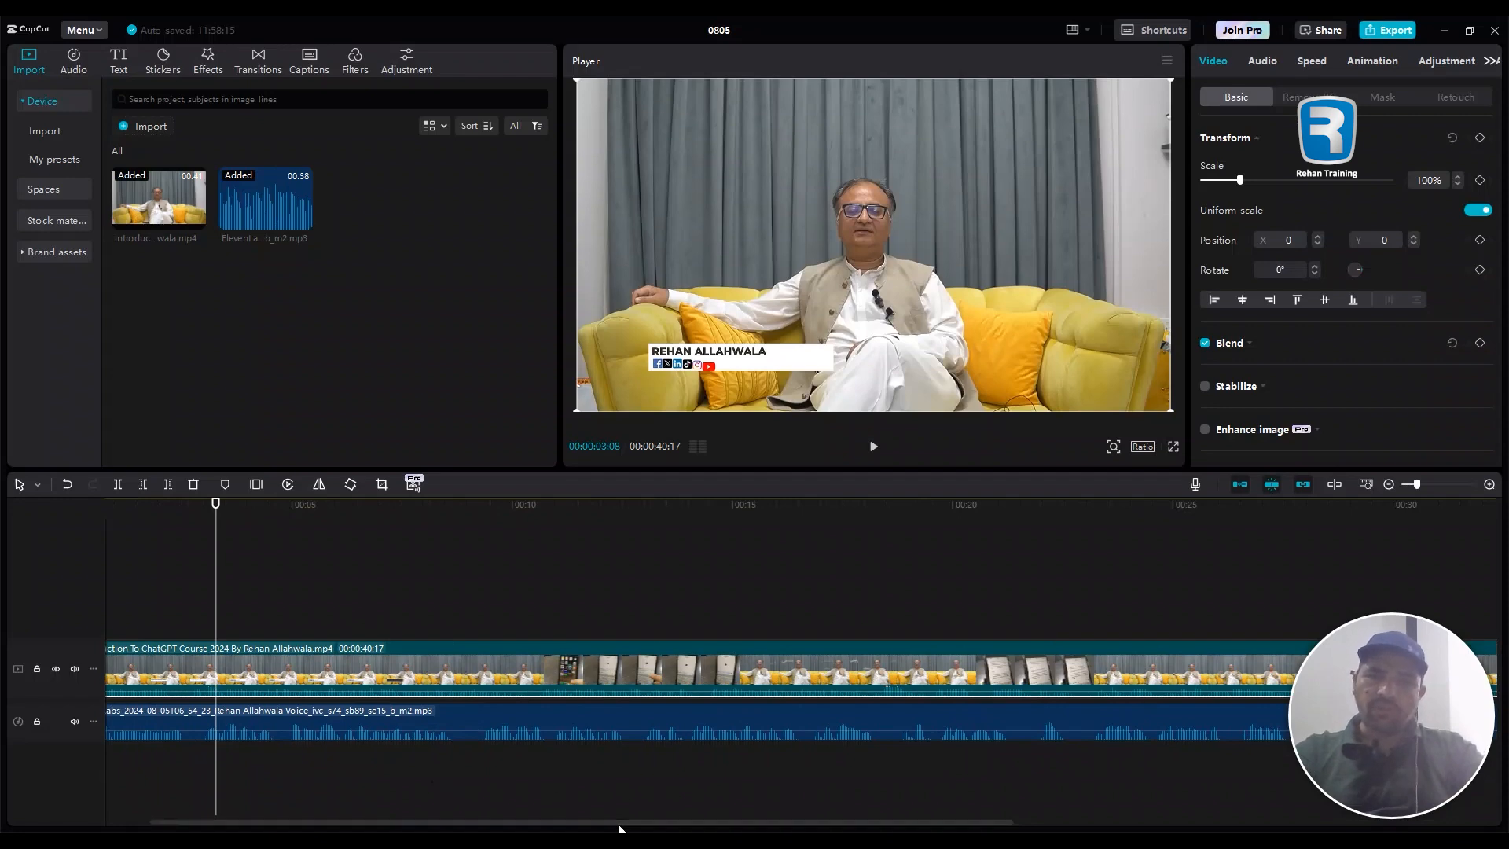
{"action": "left_click_drag", "start_coordinate": [618, 822], "coordinate": [560, 822]}
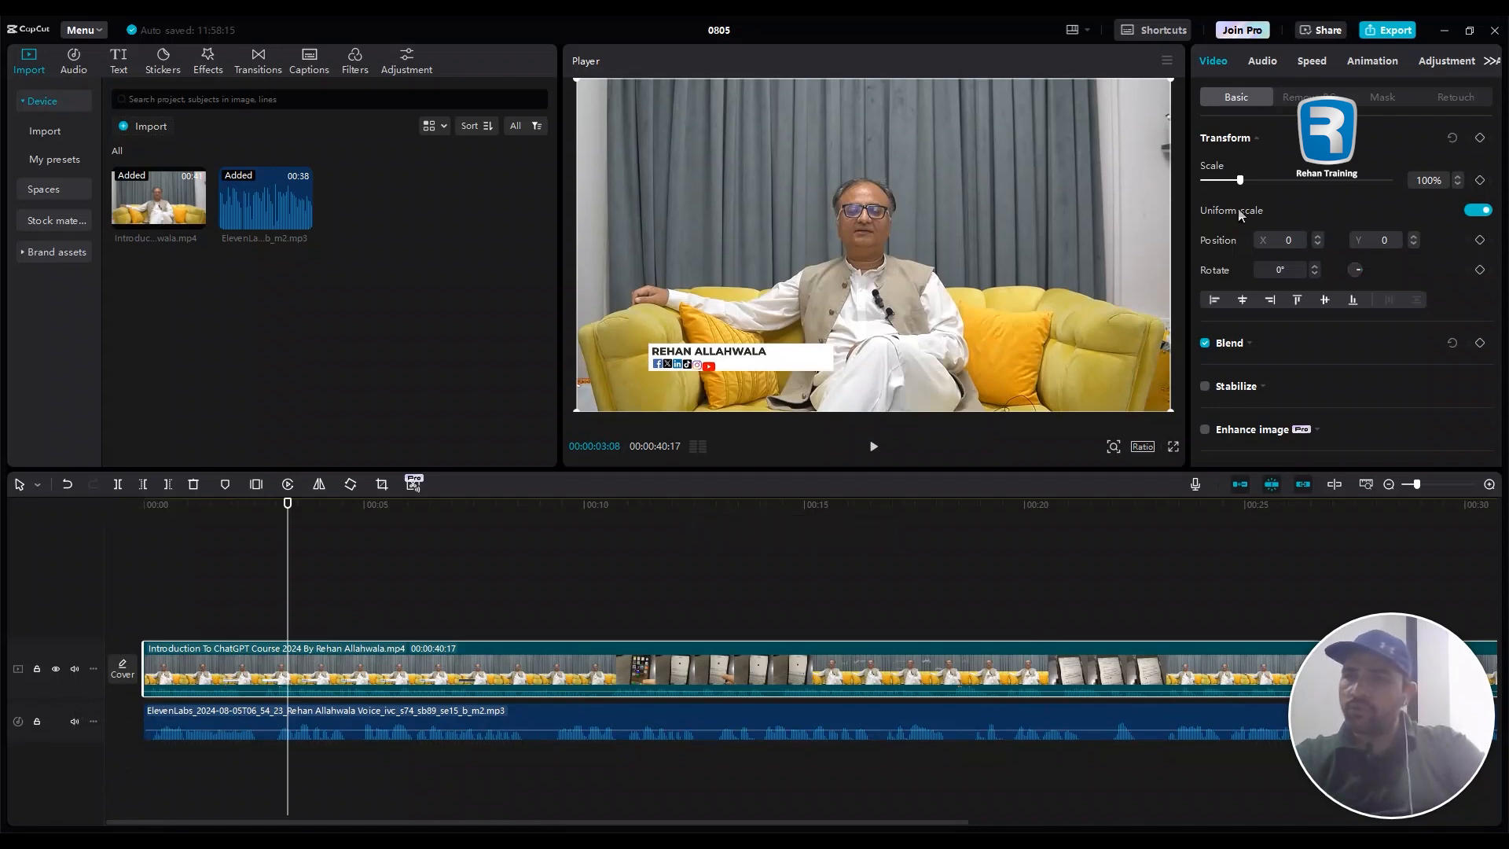
{"action": "left_click", "coordinate": [1264, 59]}
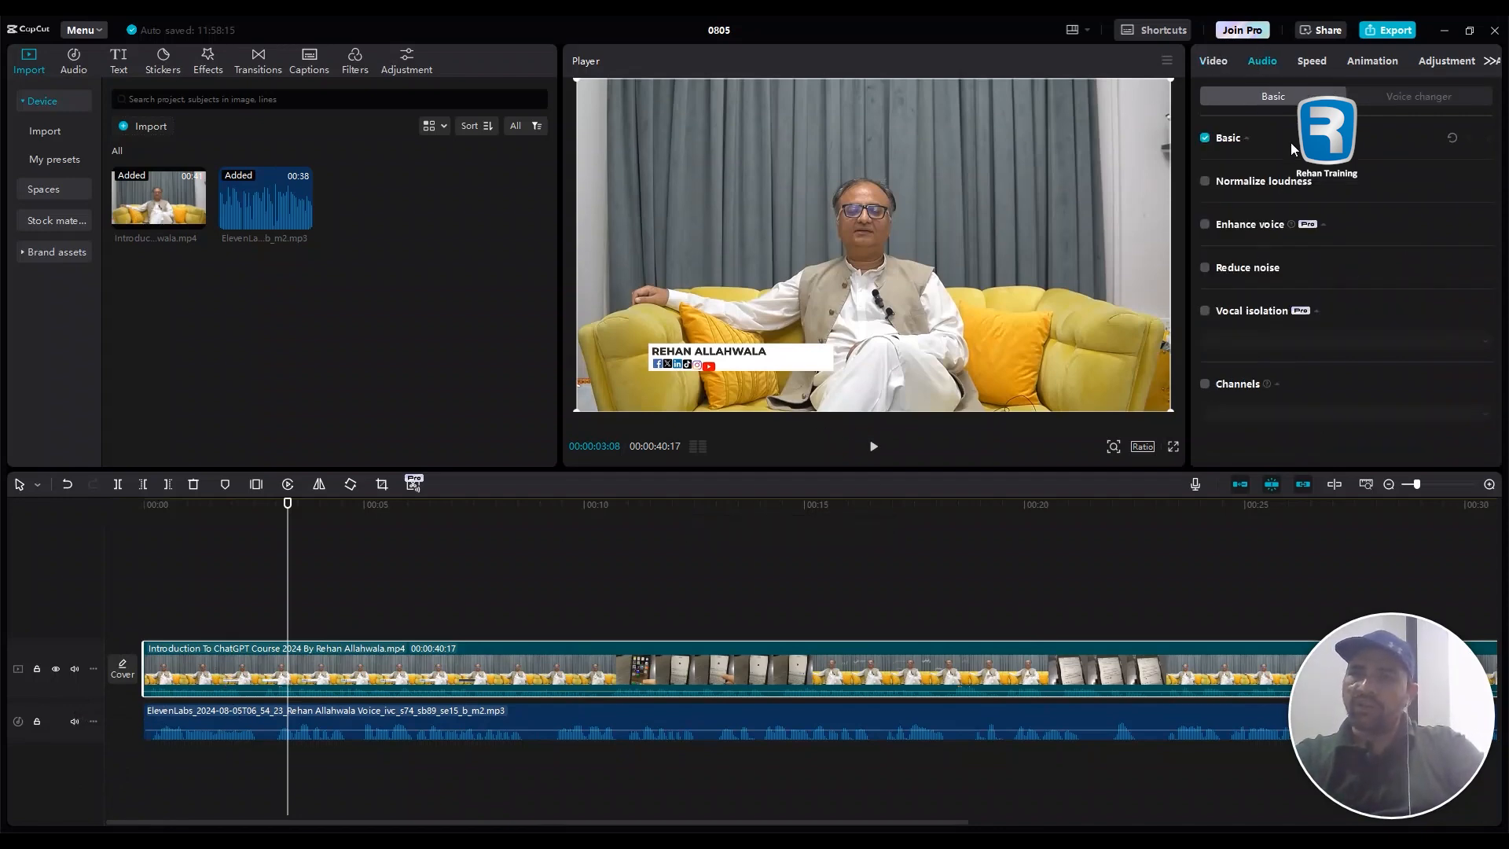
{"action": "left_click_drag", "start_coordinate": [1349, 180], "coordinate": [1297, 185]}
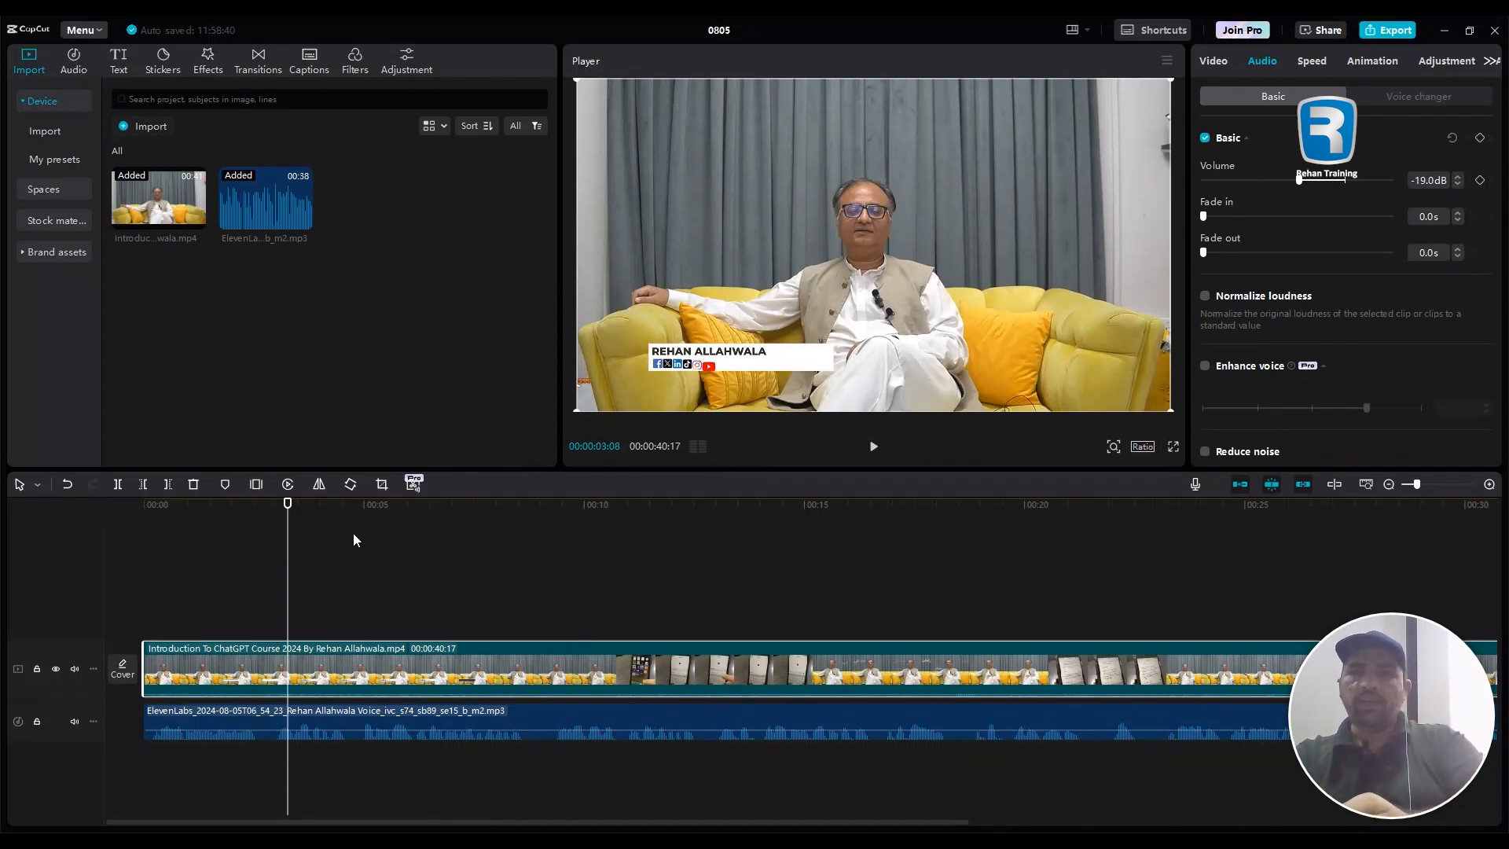
Step: Play the first seconds of the timeline to compare the dubbed voice's timing with the original speech
{"action": "left_click", "coordinate": [164, 569]}
{"action": "key", "text": "space"}
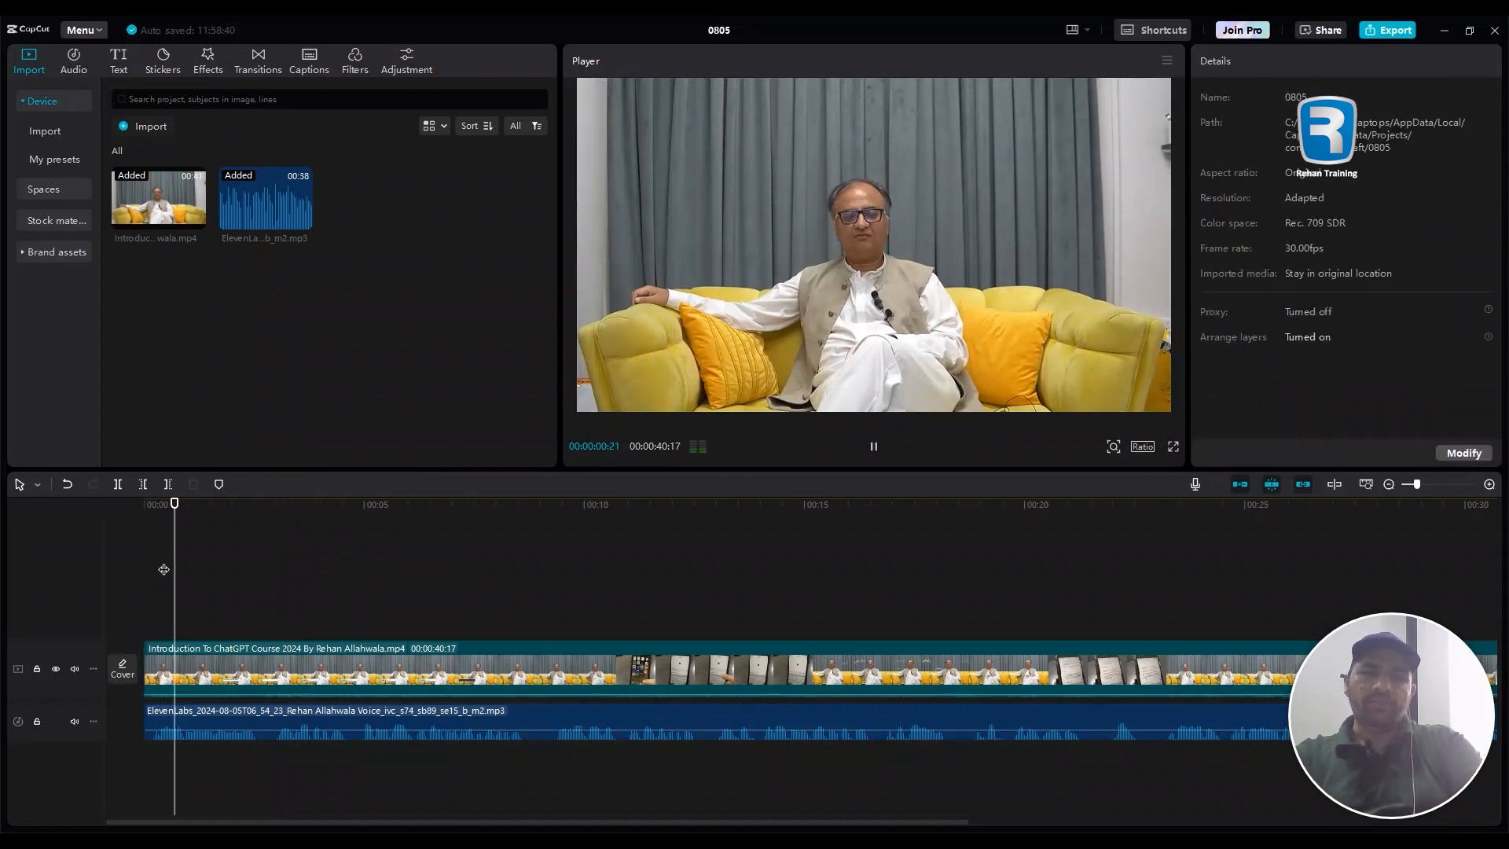
{"action": "left_click", "coordinate": [283, 724]}
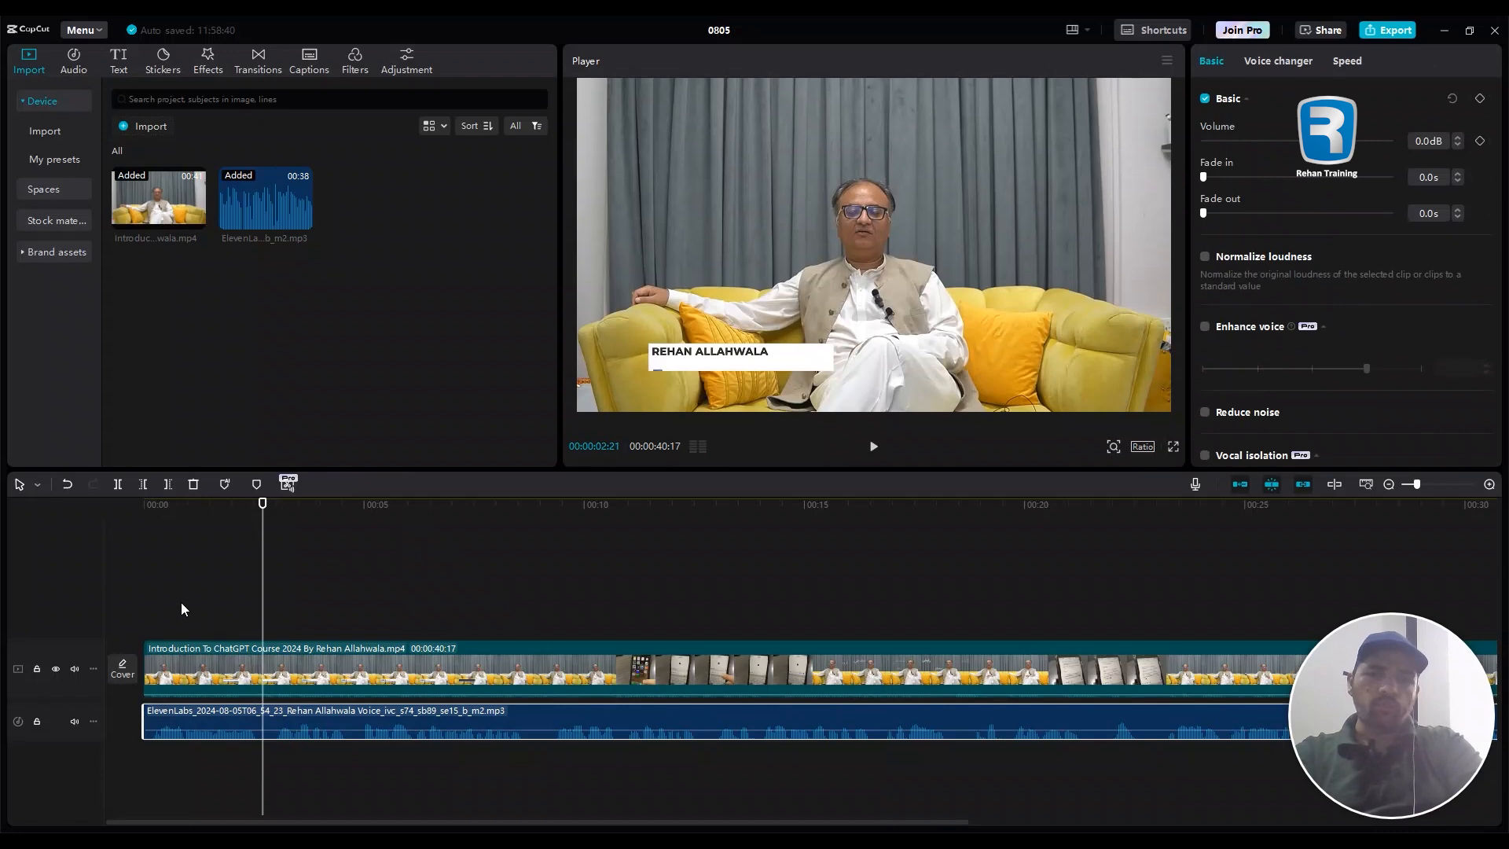
{"action": "left_click", "coordinate": [147, 521]}
{"action": "key", "text": "space"}
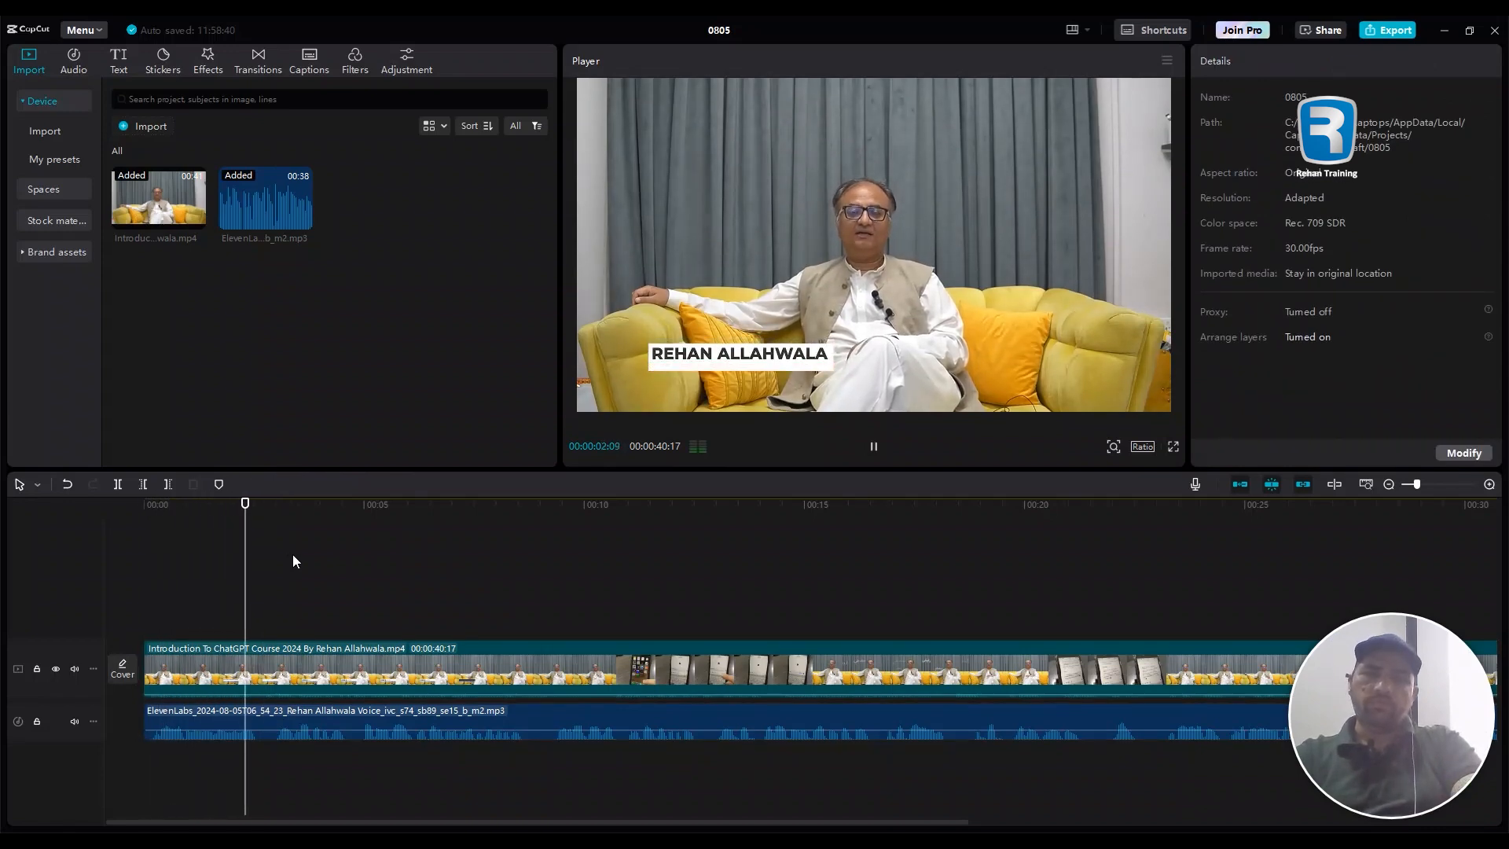
{"action": "key", "text": "space"}
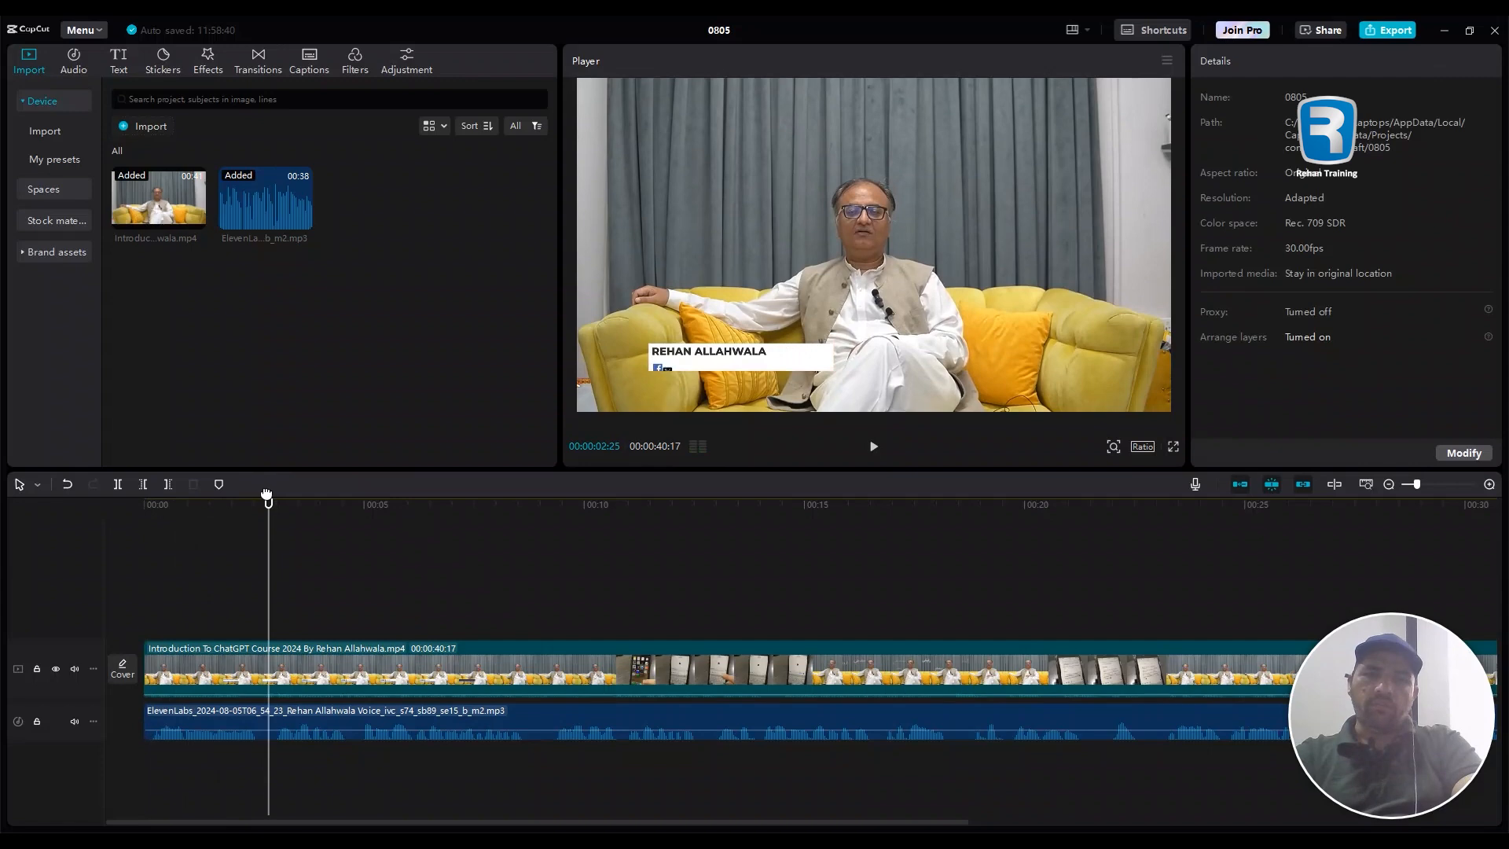
{"action": "left_click", "coordinate": [301, 721]}
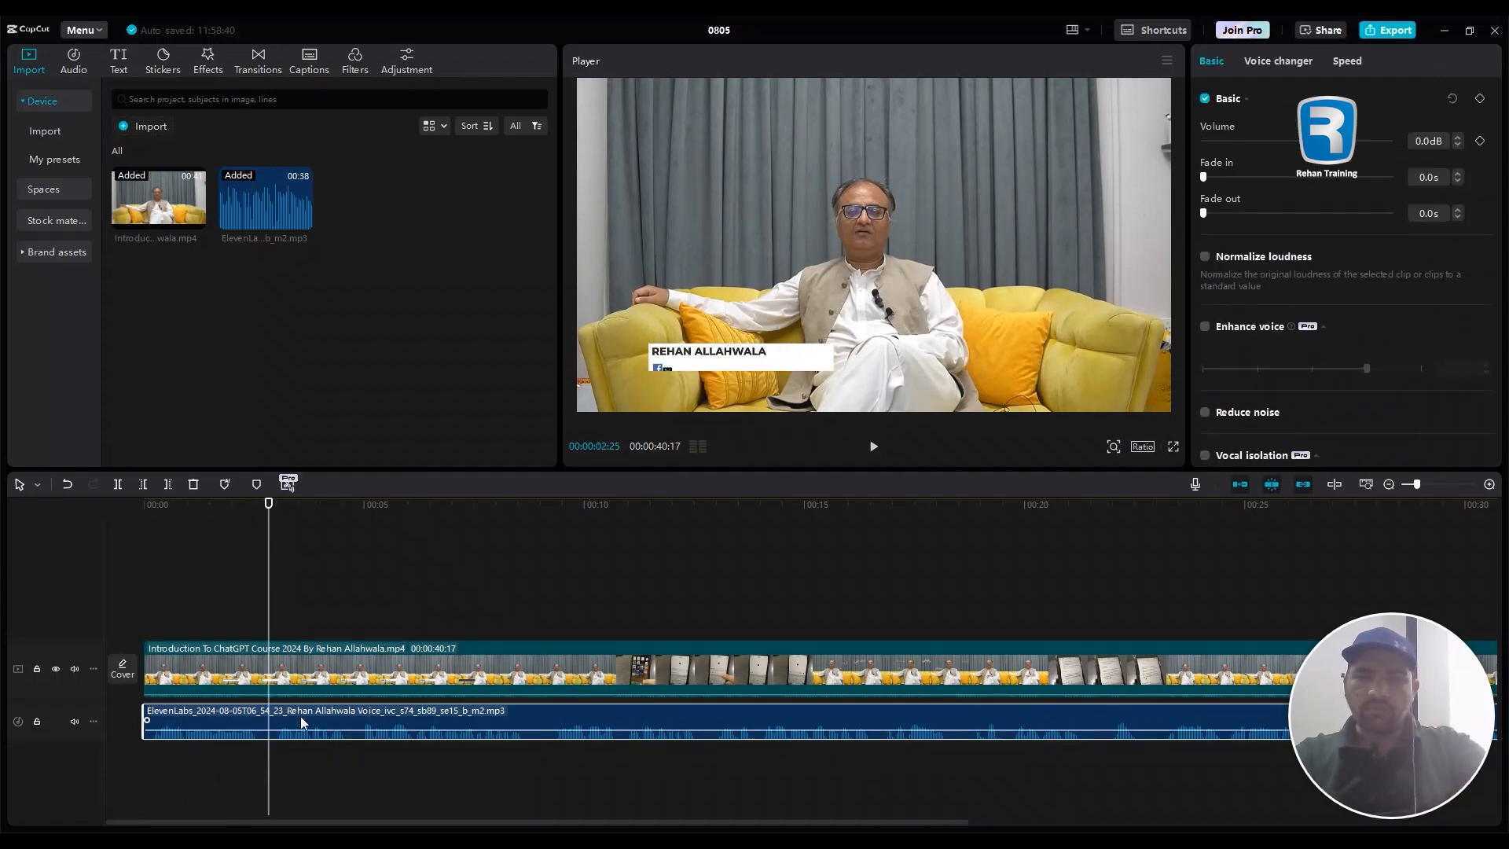
Step: Enlarge the audio and video tracks and extract the video clip's audio onto its own track
{"action": "scroll", "coordinate": [301, 716], "scroll_direction": "up", "scroll_amount": 3}
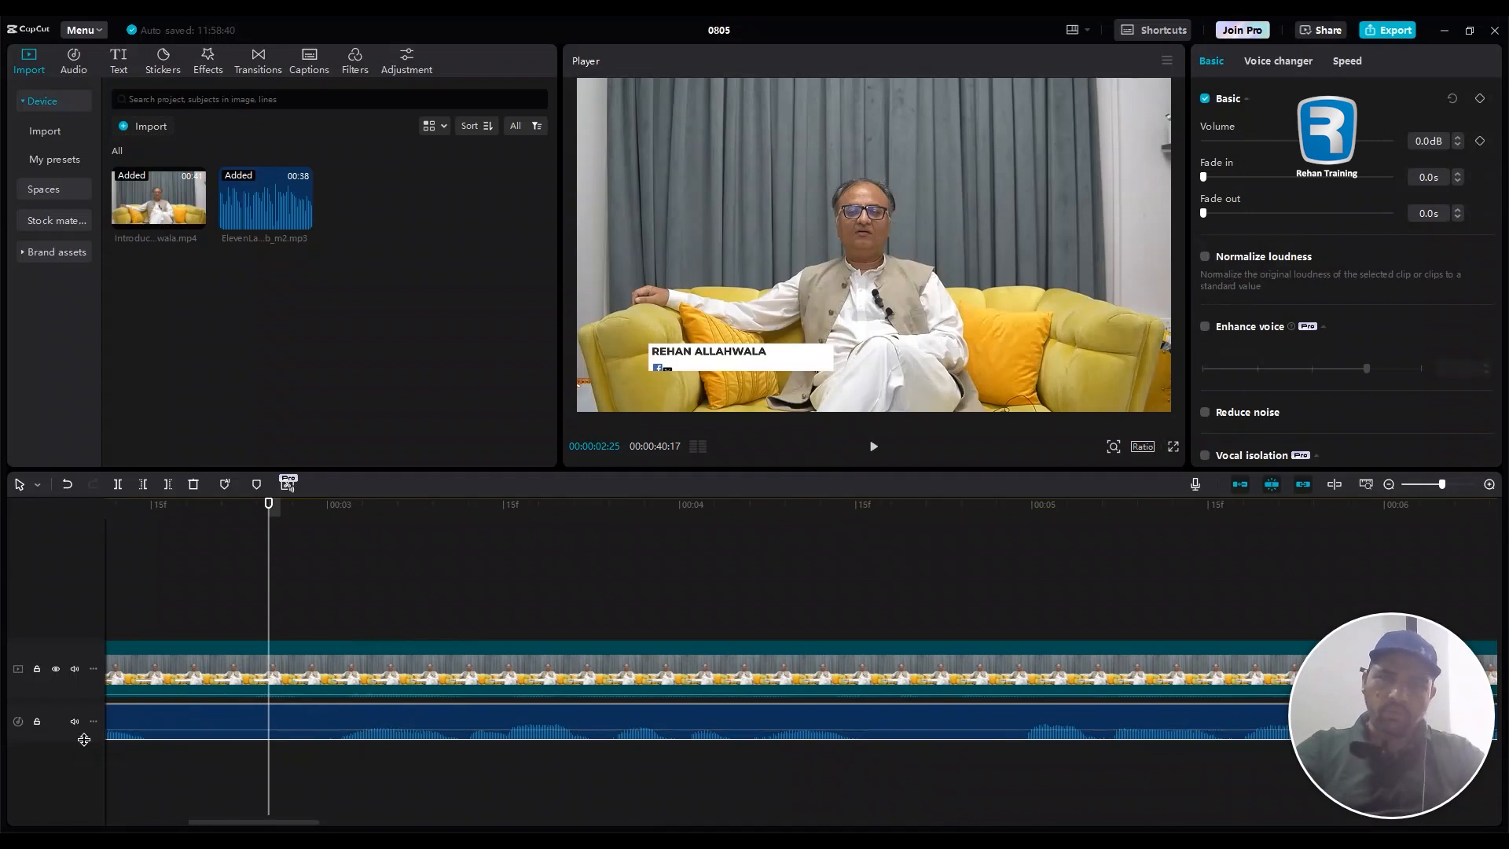
{"action": "left_click_drag", "start_coordinate": [72, 742], "coordinate": [72, 778]}
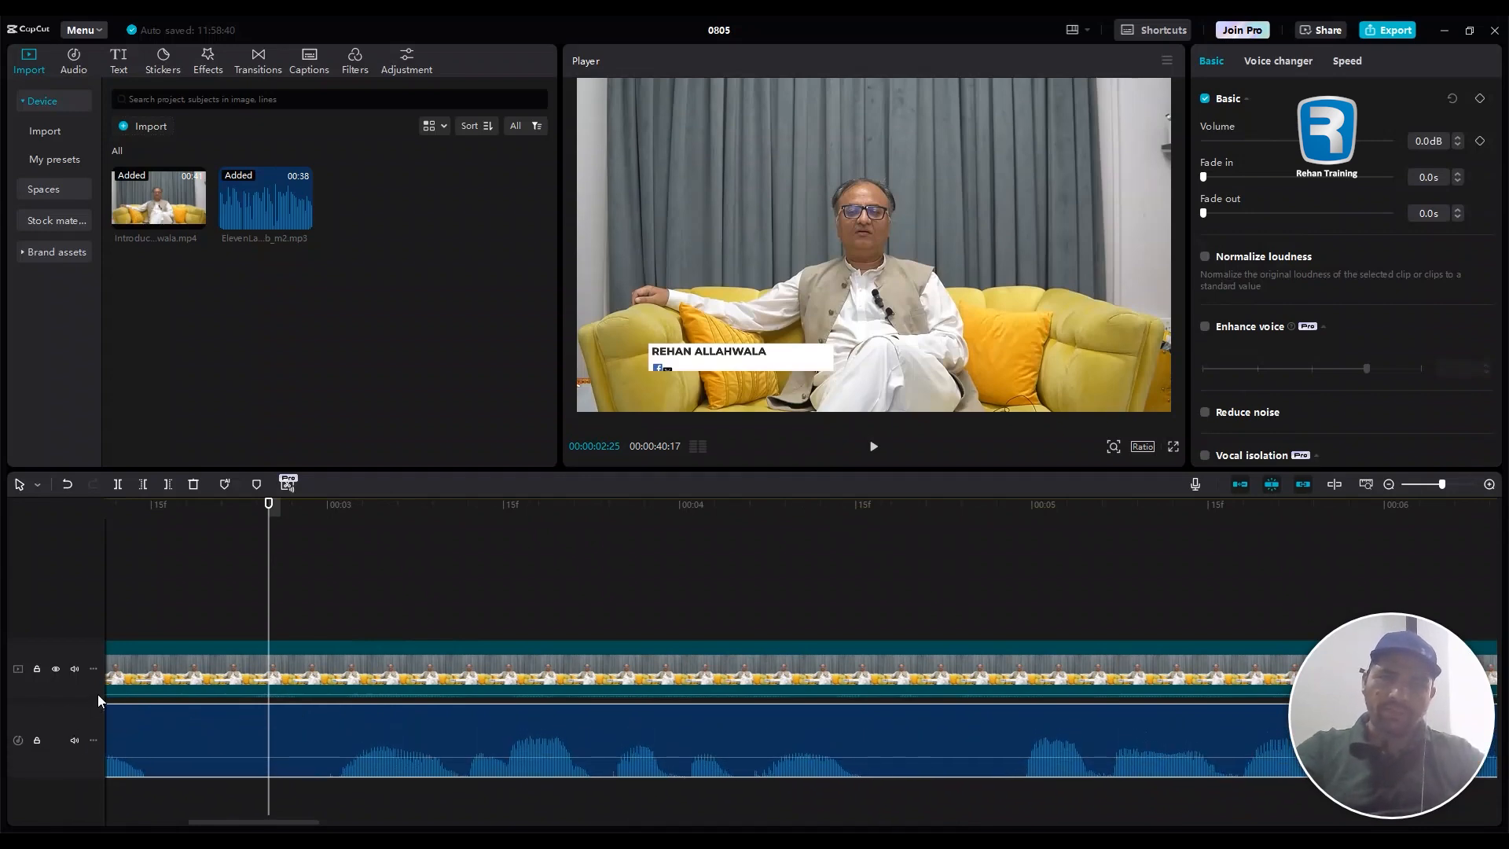
{"action": "left_click_drag", "start_coordinate": [82, 699], "coordinate": [81, 743]}
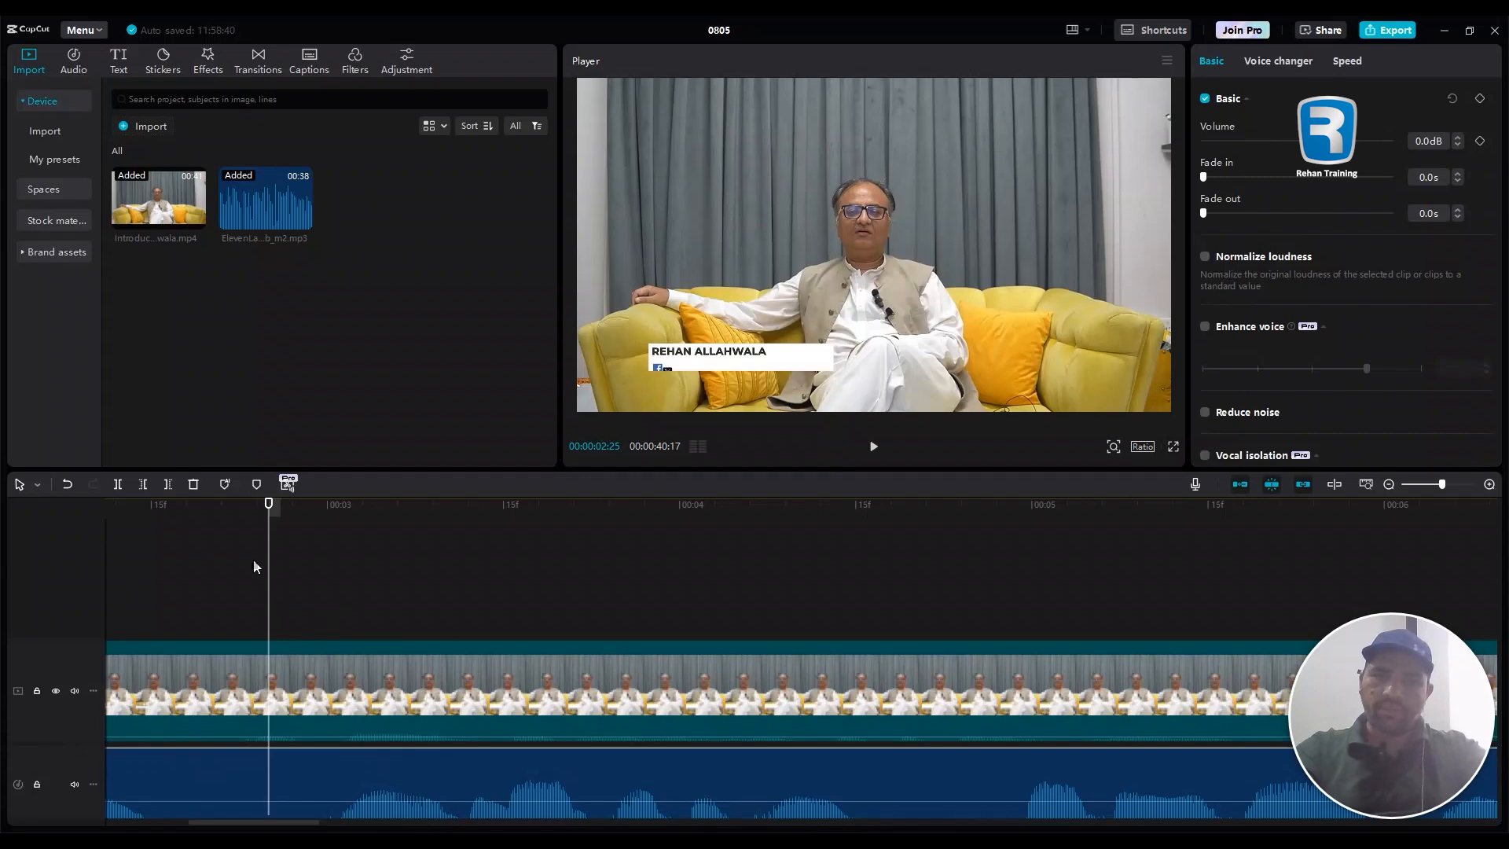
{"action": "left_click", "coordinate": [284, 672]}
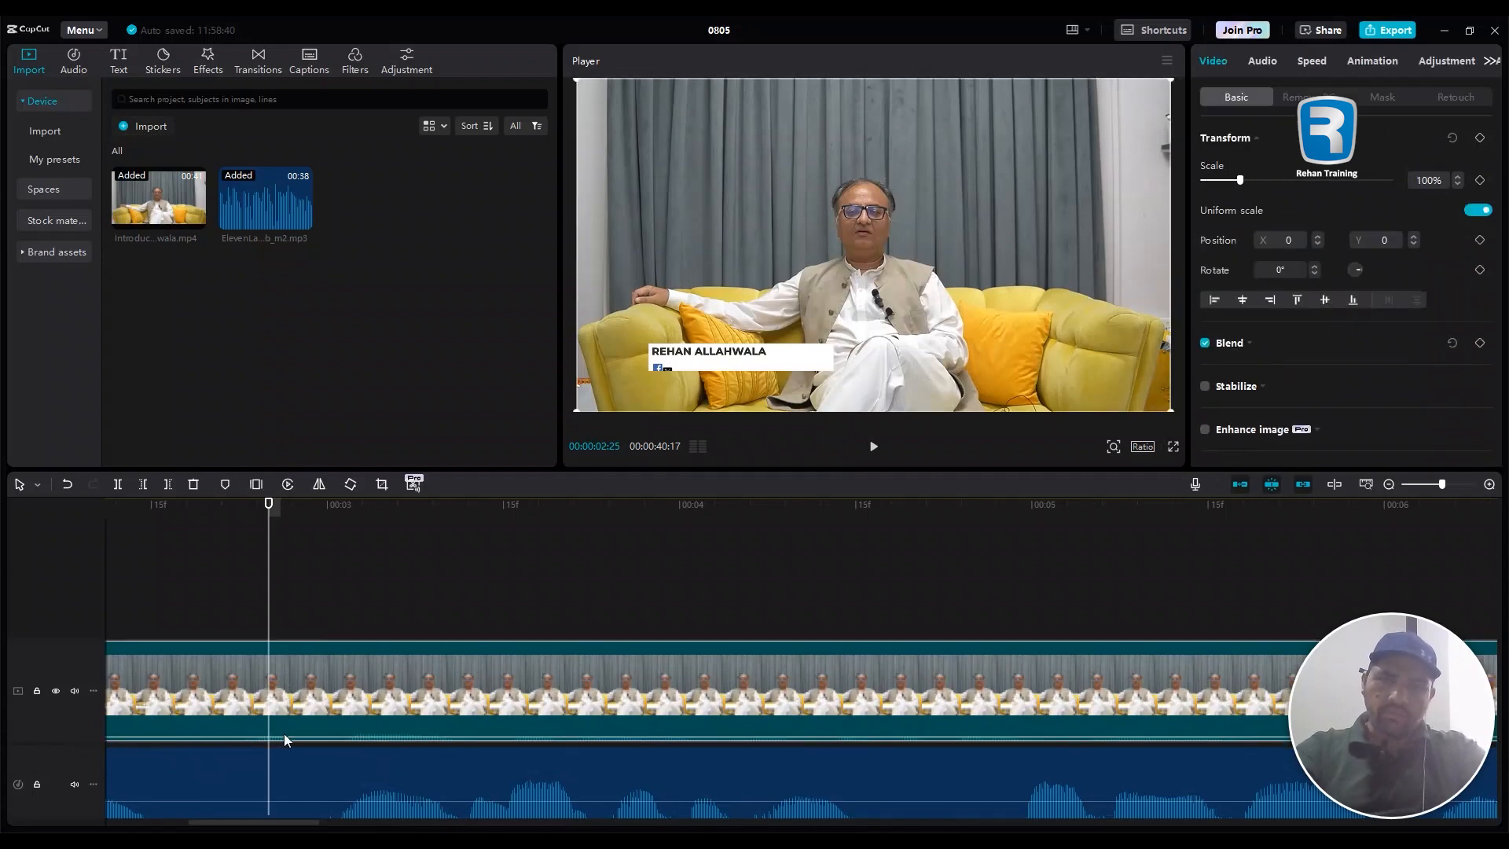
{"action": "right_click", "coordinate": [372, 691]}
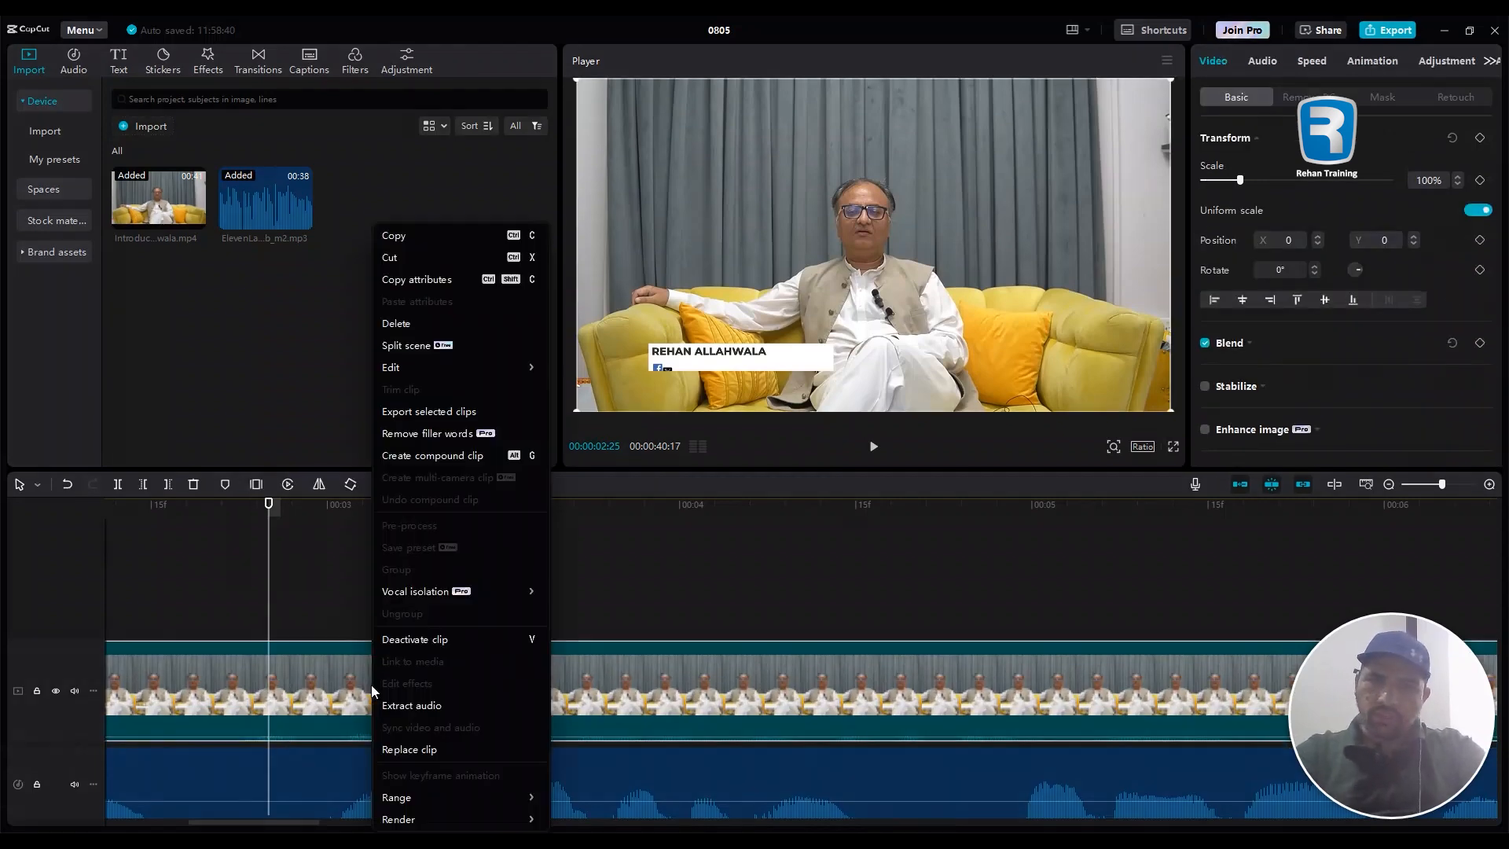
{"action": "mouse_move", "coordinate": [491, 591]}
{"action": "left_click", "coordinate": [455, 704]}
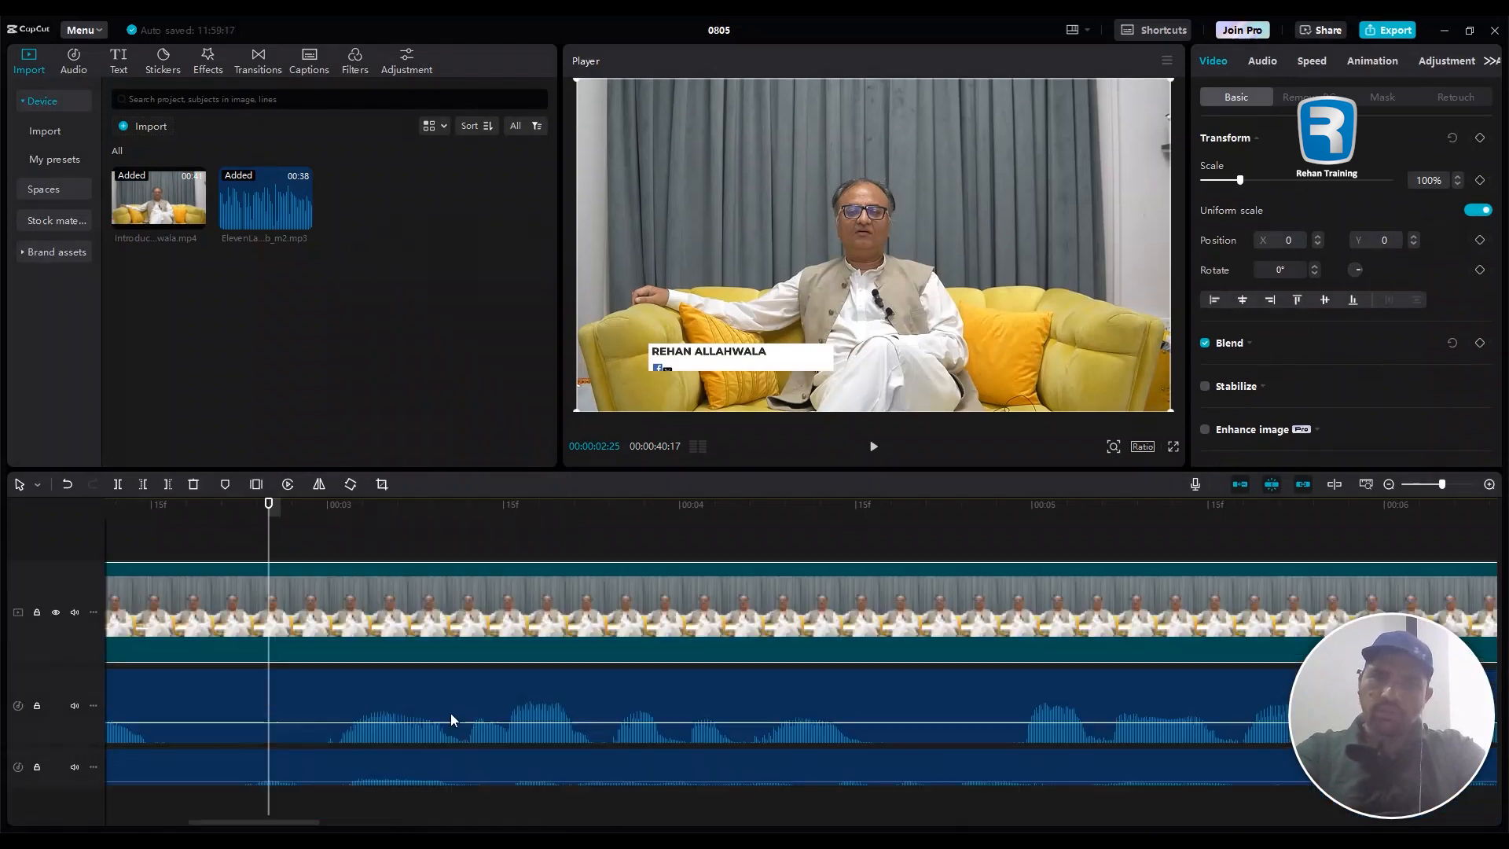
Step: Shrink the video track and enlarge the extracted audio track so both audio waveforms can be compared
{"action": "left_click_drag", "start_coordinate": [82, 664], "coordinate": [90, 593]}
{"action": "left_click", "coordinate": [286, 630]}
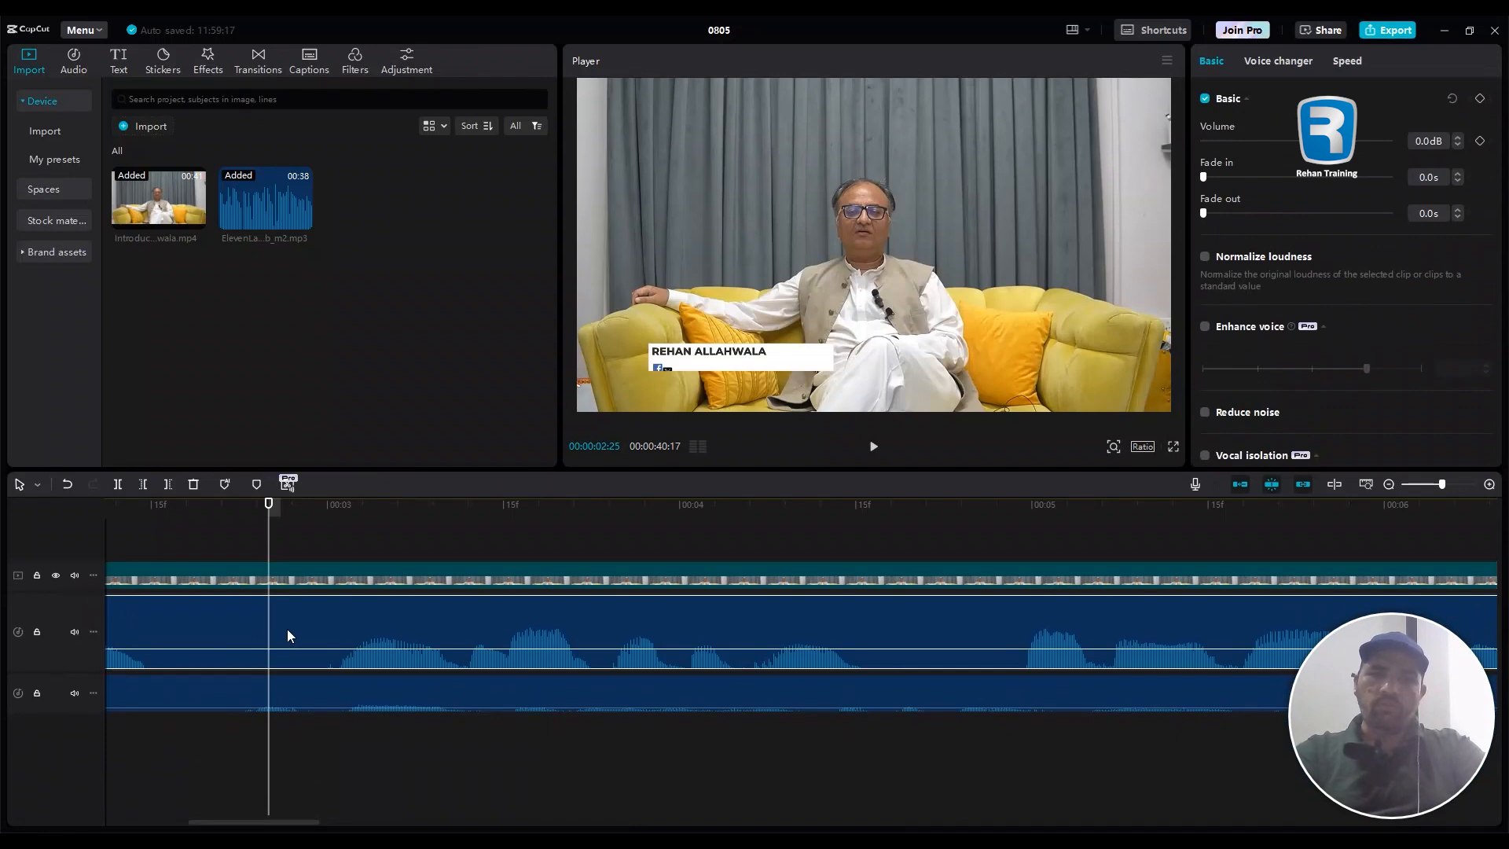
{"action": "left_click_drag", "start_coordinate": [73, 715], "coordinate": [94, 816]}
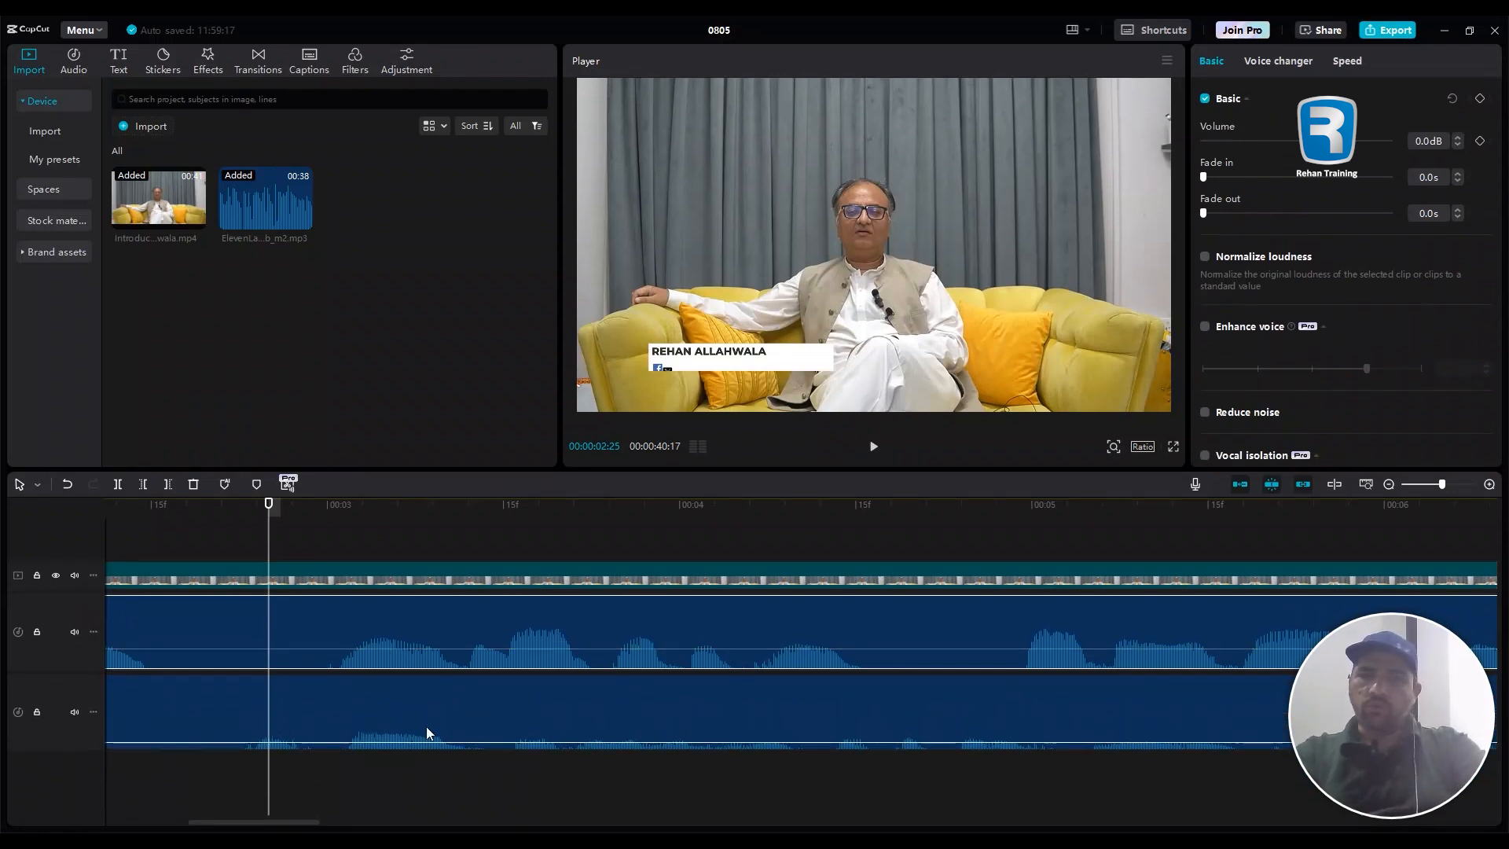
{"action": "scroll", "coordinate": [458, 707], "scroll_direction": "down", "scroll_amount": 1}
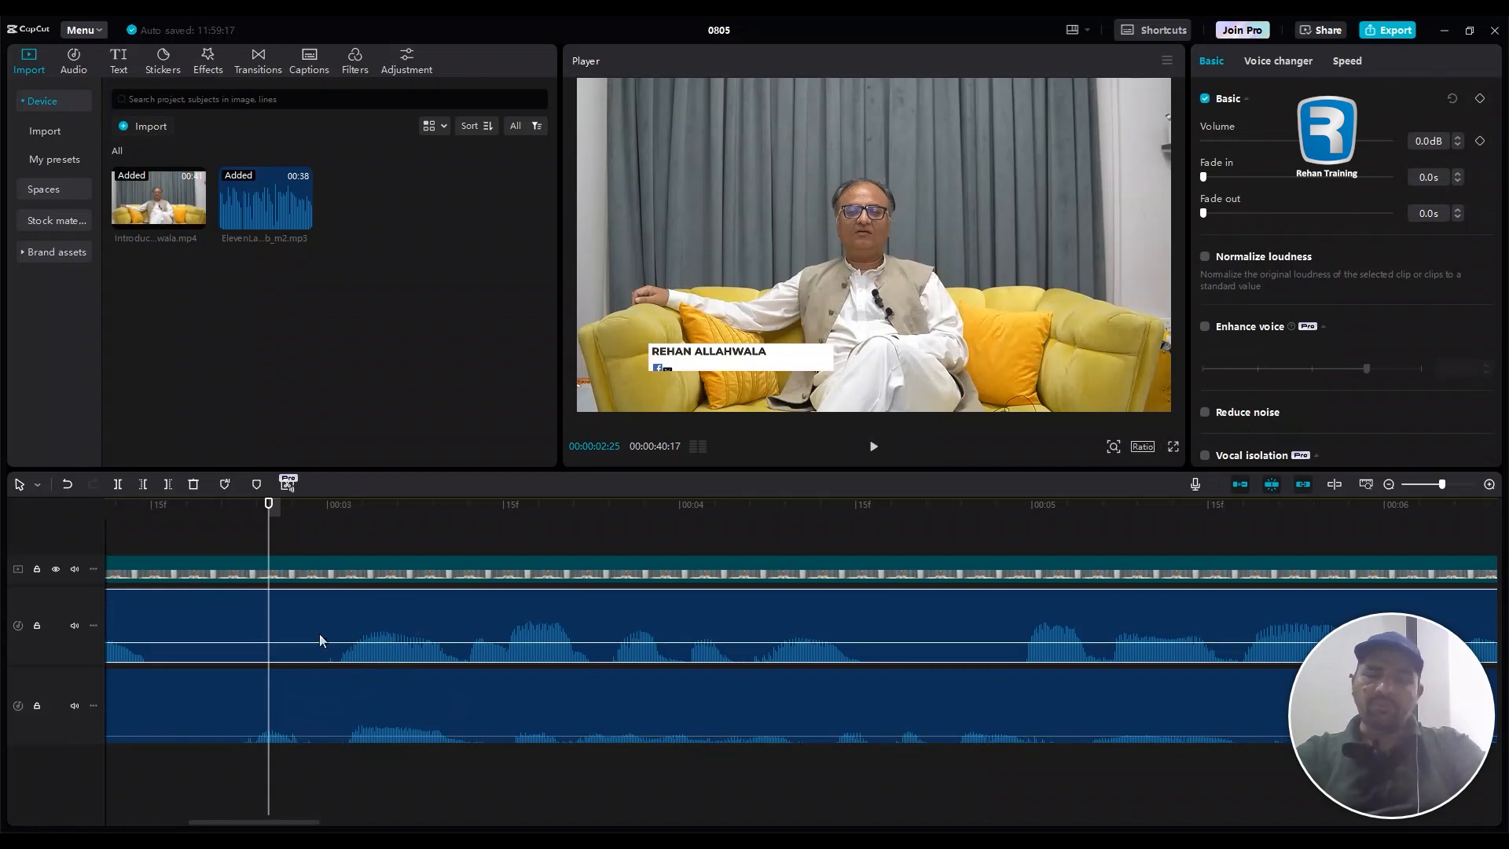
Step: Split the extracted original audio at 00:00:02:19
{"action": "left_click", "coordinate": [228, 529]}
{"action": "scroll", "coordinate": [215, 537], "scroll_direction": "up", "scroll_amount": 1}
{"action": "left_click_drag", "start_coordinate": [272, 513], "coordinate": [198, 510]}
{"action": "left_click", "coordinate": [201, 703]}
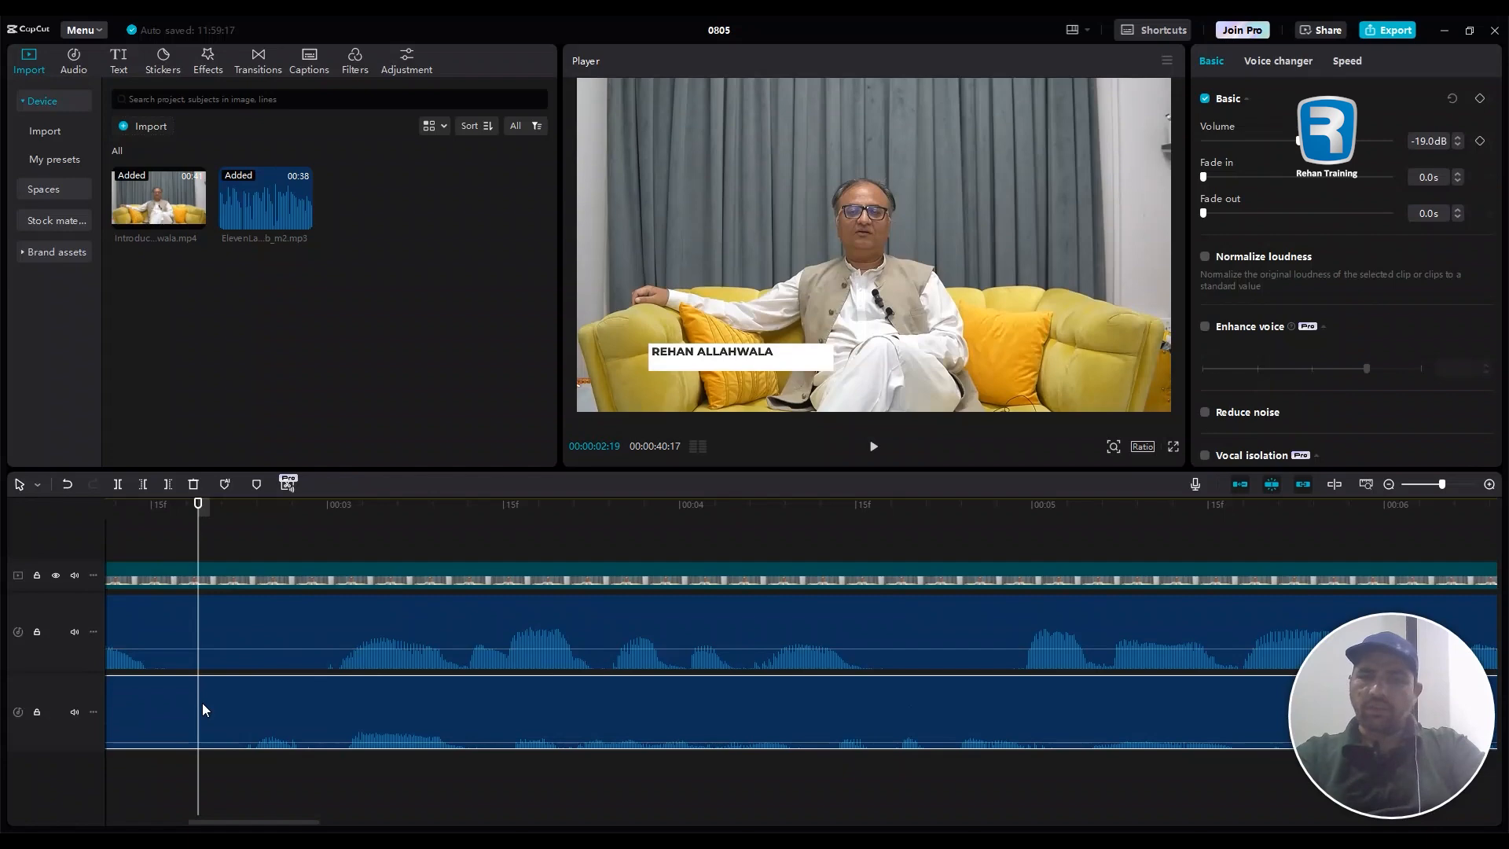
{"action": "left_click", "coordinate": [119, 484]}
Step: Shift the extracted audio's second piece slightly to a later time and play the timeline to check the timing
{"action": "left_click_drag", "start_coordinate": [246, 714], "coordinate": [353, 727]}
{"action": "key", "text": "space"}
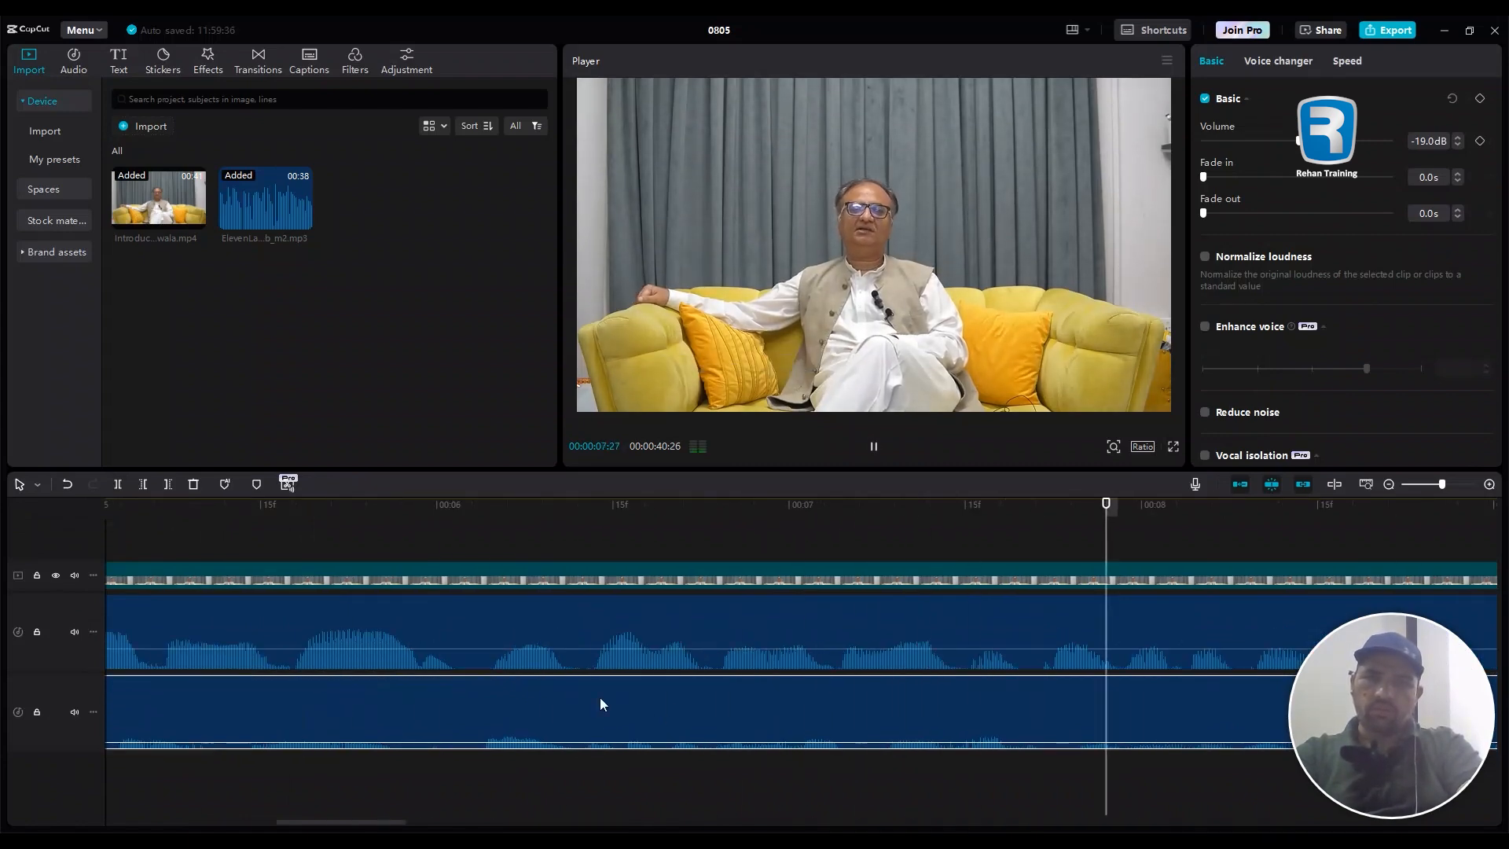
{"action": "left_click", "coordinate": [74, 711]}
{"action": "left_click", "coordinate": [562, 534]}
{"action": "left_click", "coordinate": [74, 711]}
{"action": "scroll", "coordinate": [573, 509], "scroll_direction": "down", "scroll_amount": 8}
{"action": "left_click", "coordinate": [219, 538]}
{"action": "key", "text": "space"}
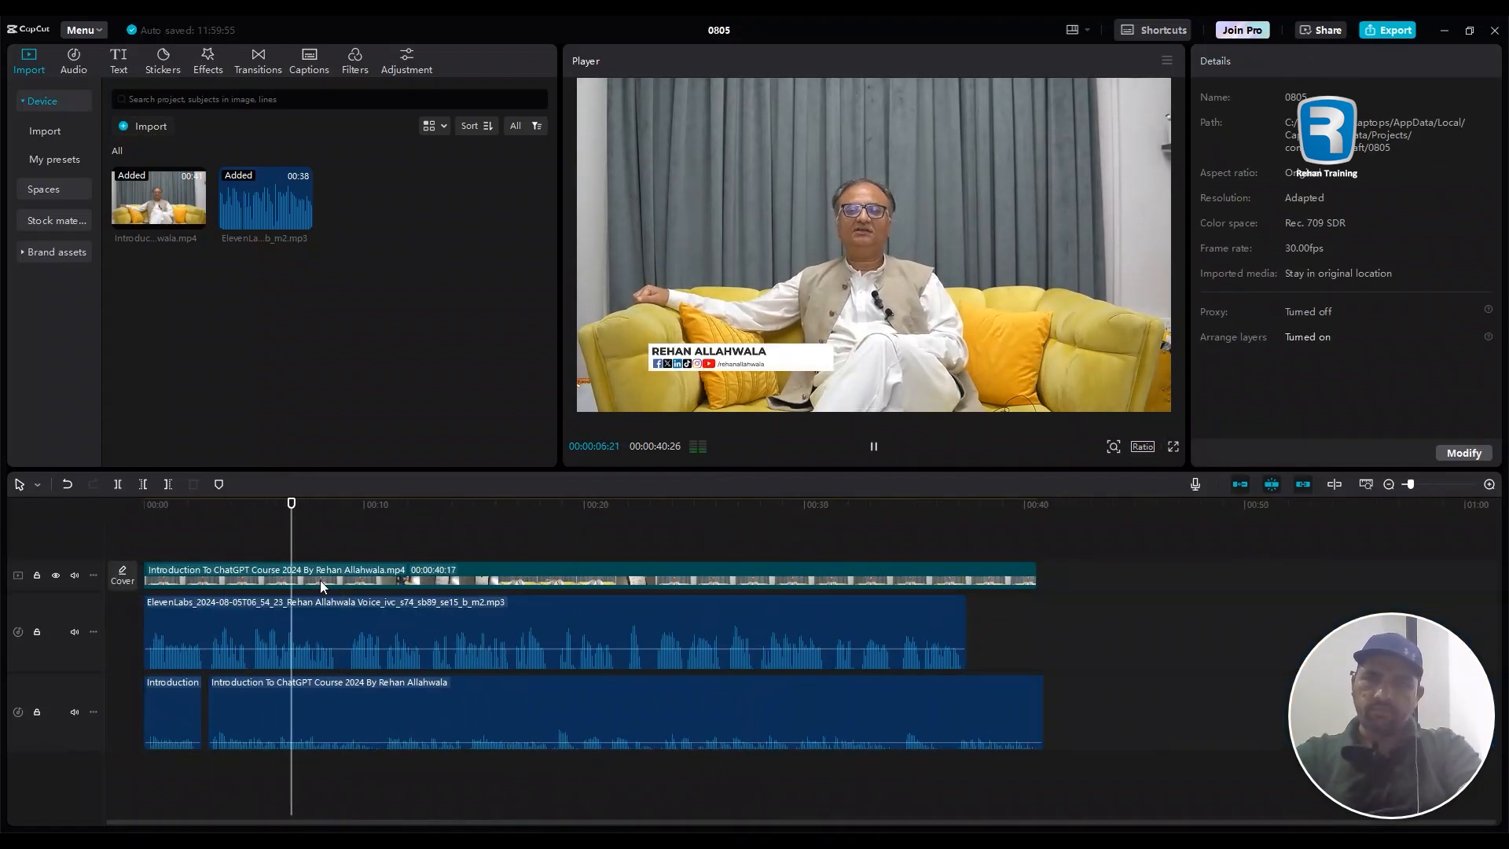
Step: Split the extracted audio near the 9-second mark, move the remaining piece to about 13 seconds, and play that section
{"action": "left_click", "coordinate": [408, 716]}
{"action": "left_click_drag", "start_coordinate": [418, 514], "coordinate": [334, 511]}
{"action": "key", "text": "space"}
{"action": "key", "text": "space"}
{"action": "key", "text": "space"}
{"action": "key", "text": "space"}
{"action": "left_click", "coordinate": [118, 484]}
{"action": "left_click_drag", "start_coordinate": [362, 707], "coordinate": [464, 715]}
{"action": "key", "text": "space"}
{"action": "left_click", "coordinate": [393, 509]}
{"action": "key", "text": "space"}
{"action": "left_click", "coordinate": [389, 510]}
{"action": "key", "text": "space"}
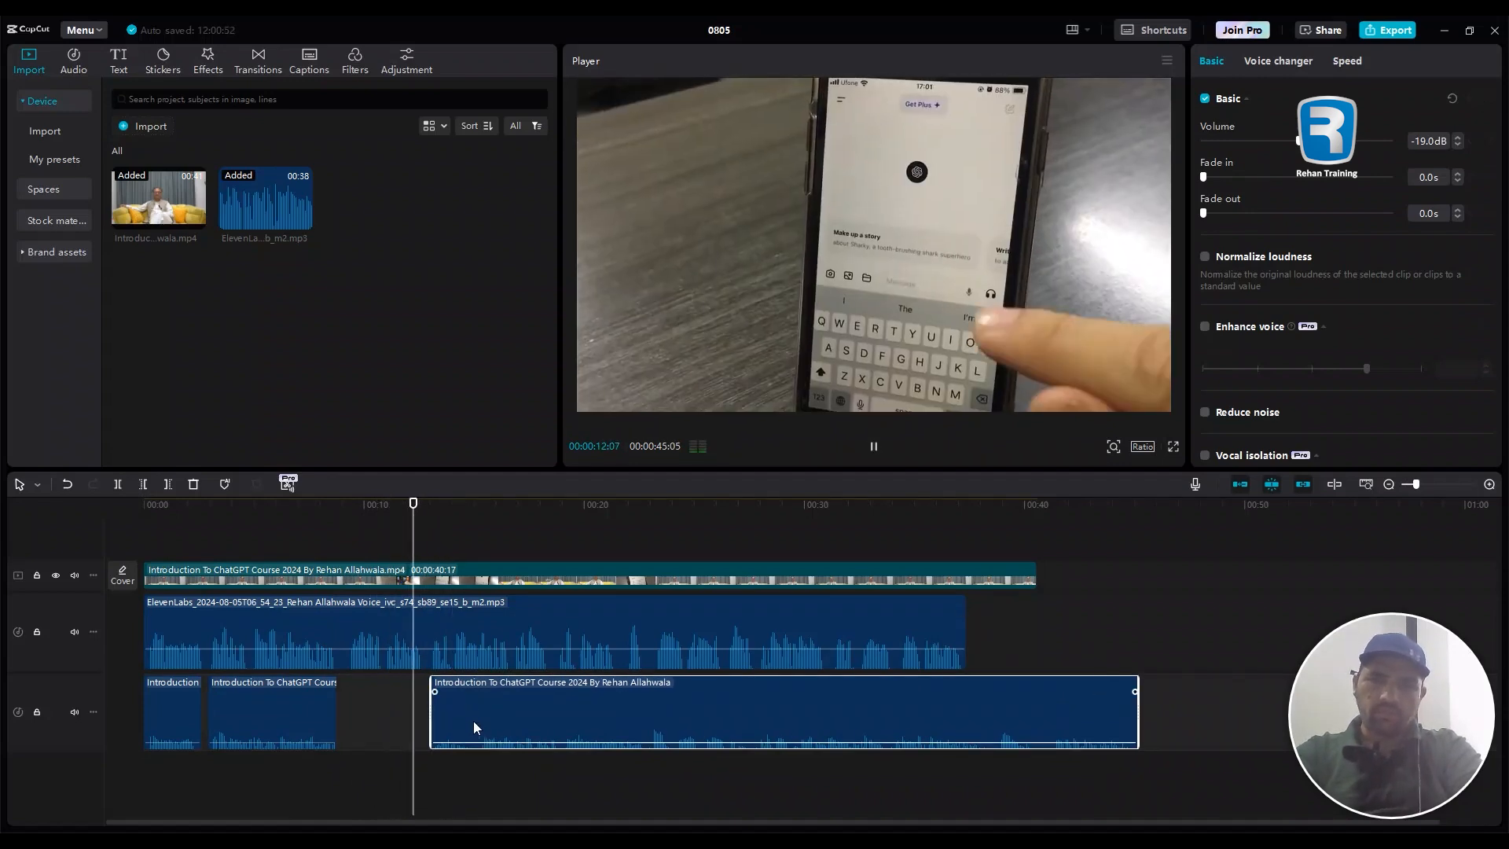
Step: Undo the second split and the moves of the extracted audio pieces
{"action": "key", "text": "space"}
{"action": "key", "text": "ctrl+z"}
{"action": "key", "text": "ctrl+z"}
{"action": "key", "text": "ctrl+z"}
{"action": "key", "text": "ctrl+z"}
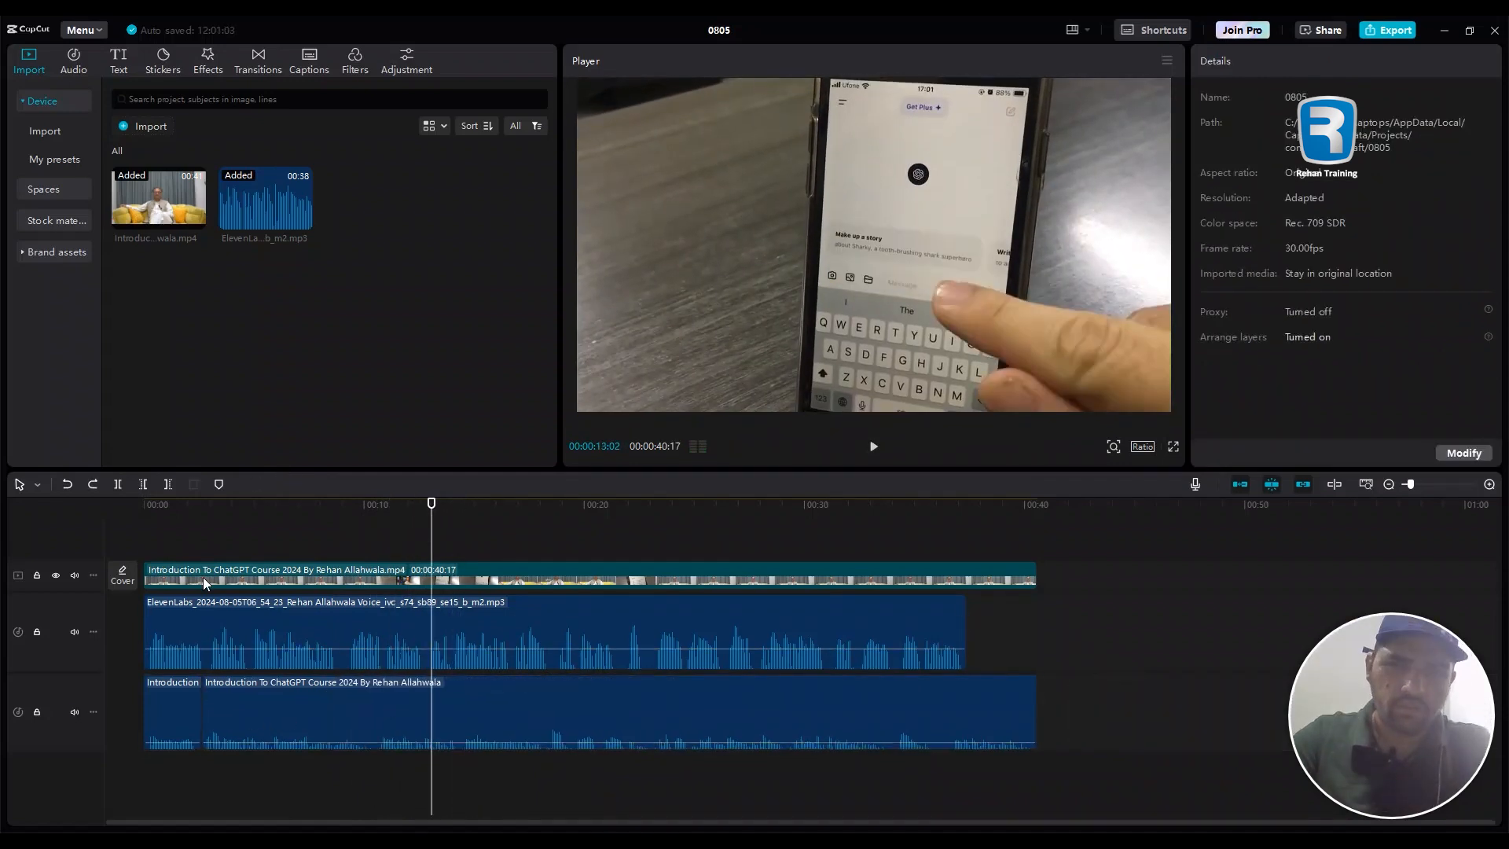
Step: Split the ElevenLabs audio clip at 00:00:08:26
{"action": "left_click", "coordinate": [210, 523]}
{"action": "key", "text": "space"}
{"action": "left_click", "coordinate": [242, 514]}
{"action": "left_click", "coordinate": [270, 510]}
{"action": "left_click", "coordinate": [321, 511]}
{"action": "left_click", "coordinate": [364, 625]}
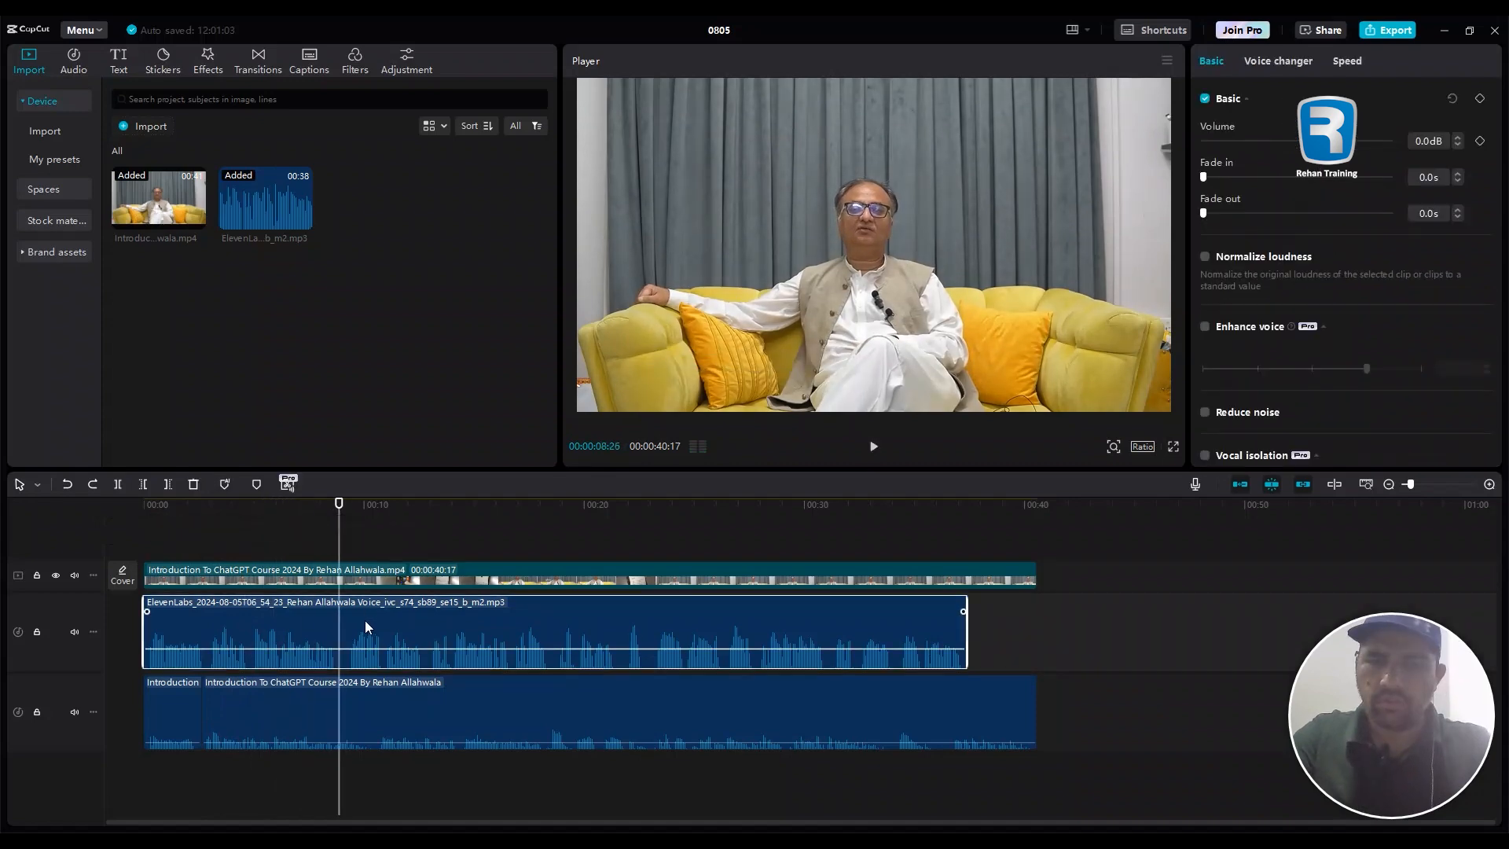
{"action": "left_click", "coordinate": [119, 486]}
Step: Move the second piece of the ElevenLabs audio to start at about 10 seconds and play that section to check the timing
{"action": "key", "text": "space"}
{"action": "mouse_move", "coordinate": [404, 630]}
{"action": "left_mouse_down"}
{"action": "mouse_move", "coordinate": [448, 629]}
{"action": "mouse_move", "coordinate": [389, 630]}
{"action": "left_mouse_up"}
{"action": "key", "text": "space"}
{"action": "scroll", "coordinate": [450, 631], "scroll_direction": "up", "scroll_amount": 4}
{"action": "left_click", "coordinate": [296, 544]}
{"action": "key", "text": "space"}
{"action": "key", "text": "space"}
{"action": "left_click", "coordinate": [287, 542]}
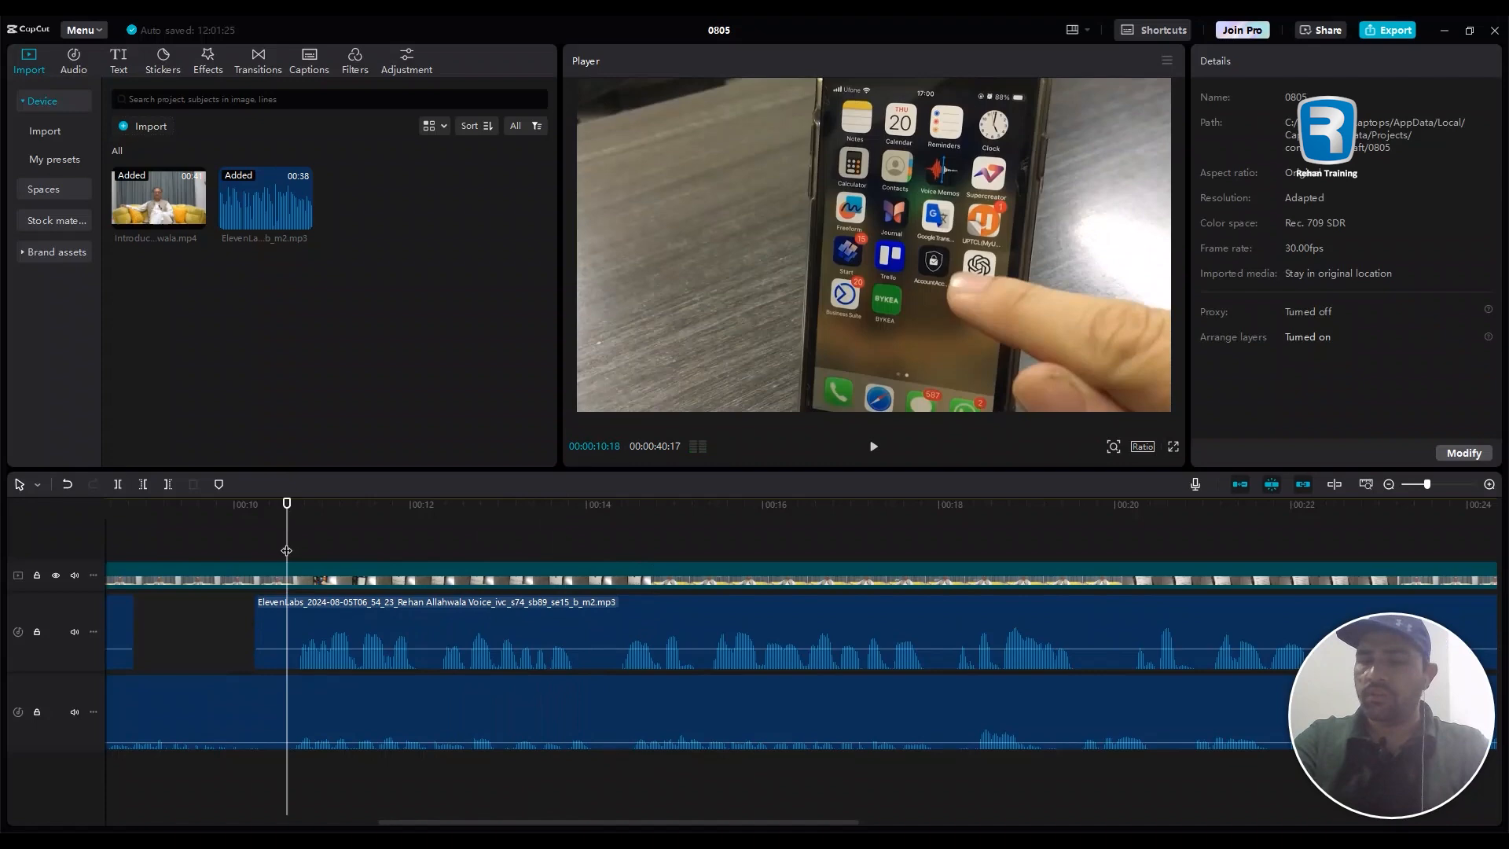
{"action": "key", "text": "space"}
Step: Split the ElevenLabs audio again at about 19.5 seconds and play on from there
{"action": "left_click", "coordinate": [798, 696]}
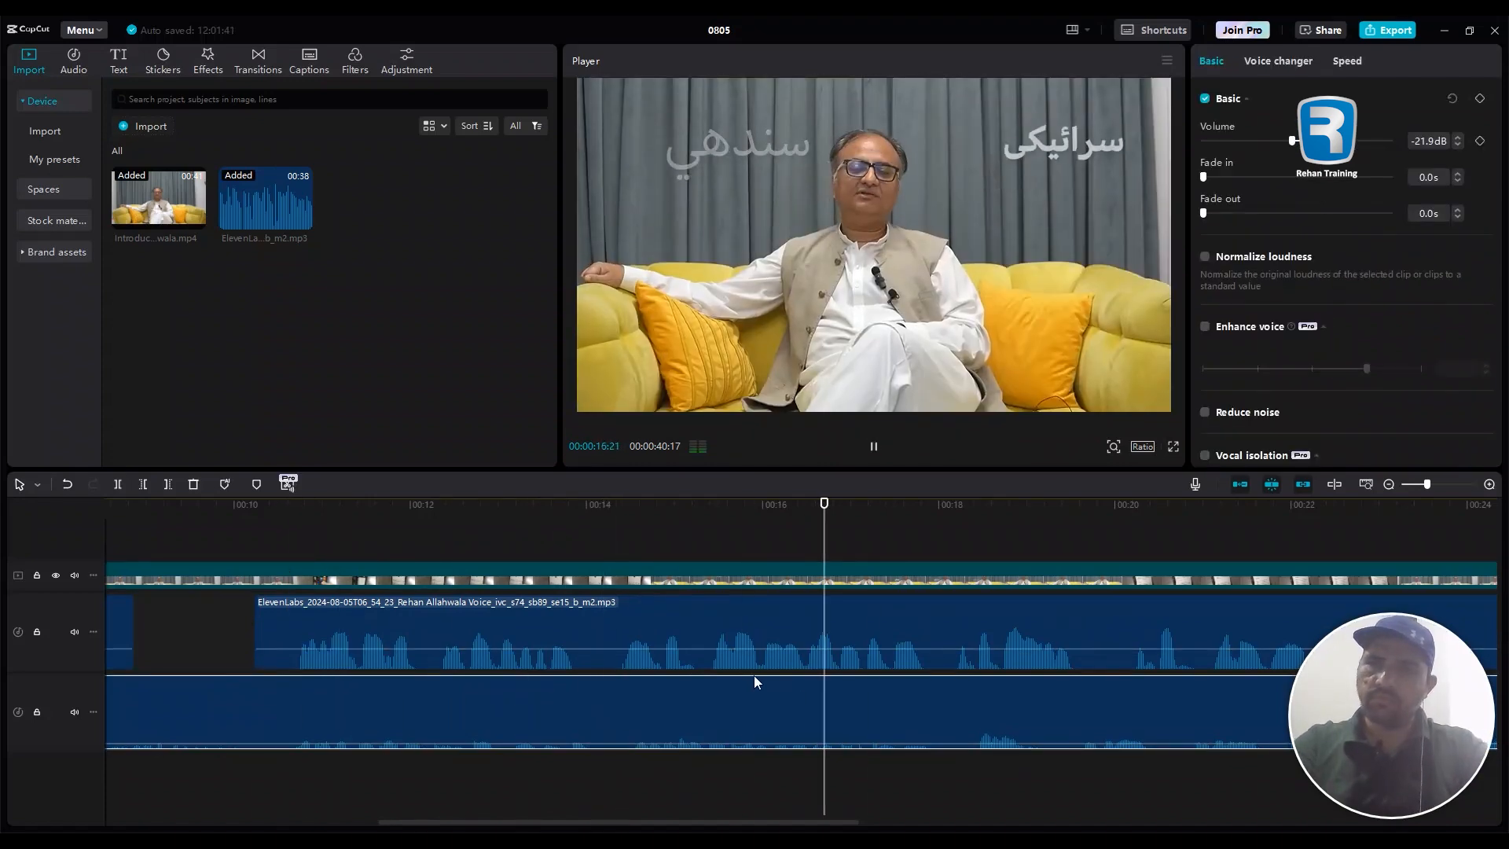
{"action": "left_click_drag", "start_coordinate": [1141, 503], "coordinate": [1079, 511]}
{"action": "left_click", "coordinate": [1057, 629]}
{"action": "key", "text": "ctrl+b"}
{"action": "key", "text": "space"}
{"action": "key", "text": "ctrl+minus"}
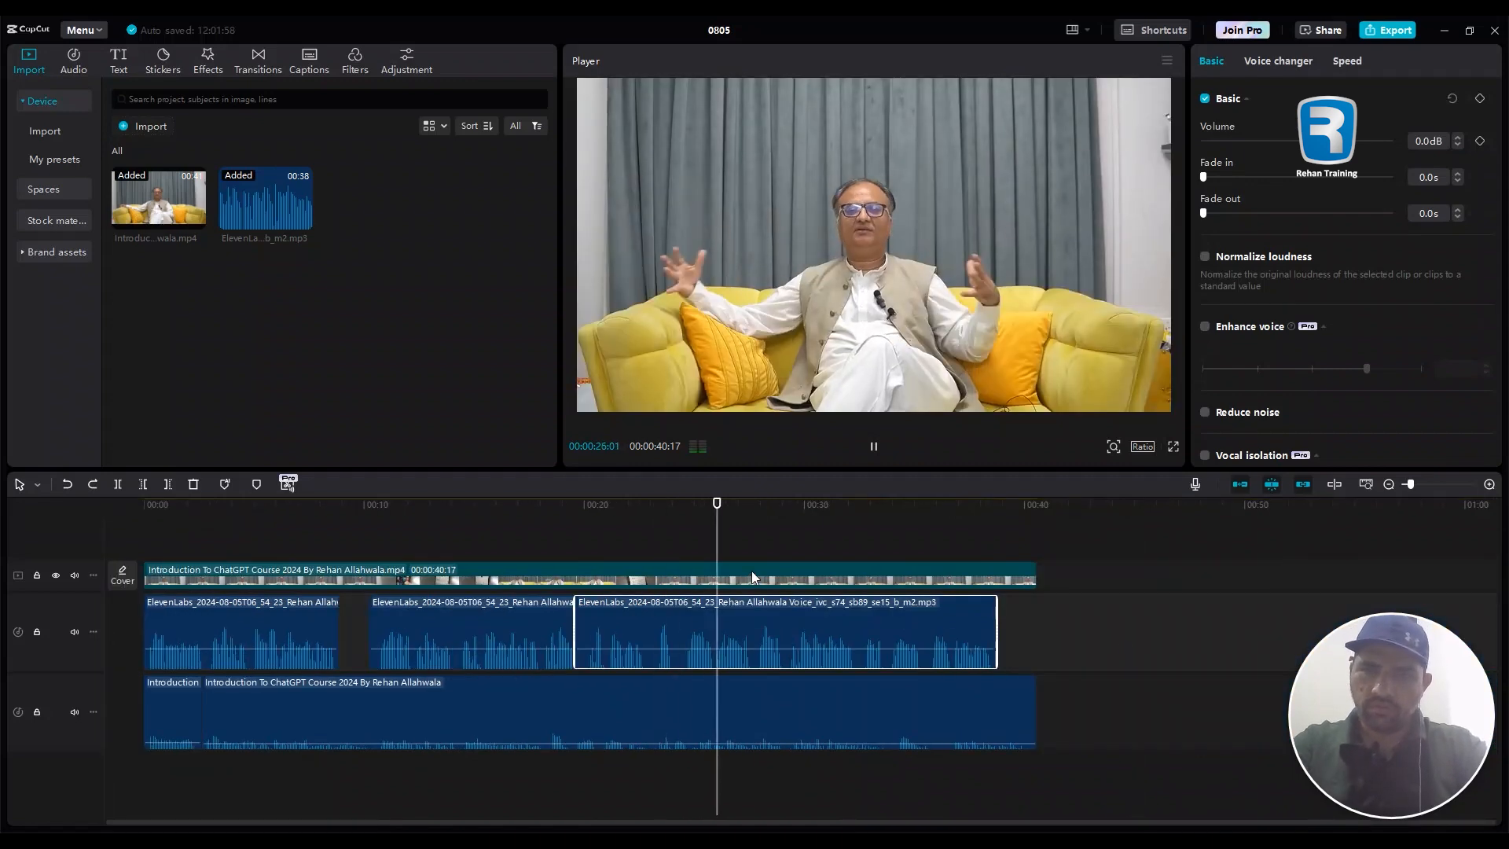
Step: Split the ElevenLabs audio at about 27.7 seconds and shift the remaining piece to a later time
{"action": "left_click", "coordinate": [753, 549]}
{"action": "left_click", "coordinate": [748, 627]}
{"action": "left_click", "coordinate": [118, 484]}
{"action": "key", "text": "space"}
{"action": "left_click_drag", "start_coordinate": [814, 626], "coordinate": [912, 629]}
Step: Split the last ElevenLabs piece, place its two parts at about 29 and 33.6 seconds, and play them to check the timing
{"action": "left_click", "coordinate": [891, 519]}
{"action": "key", "text": "ctrl+plus"}
{"action": "key", "text": "ctrl+b"}
{"action": "left_click_drag", "start_coordinate": [784, 618], "coordinate": [791, 626]}
{"action": "left_click_drag", "start_coordinate": [936, 635], "coordinate": [854, 646]}
{"action": "left_click", "coordinate": [714, 518]}
{"action": "key", "text": "space"}
{"action": "key", "text": "space"}
{"action": "key", "text": "space"}
{"action": "key", "text": "ctrl+minus"}
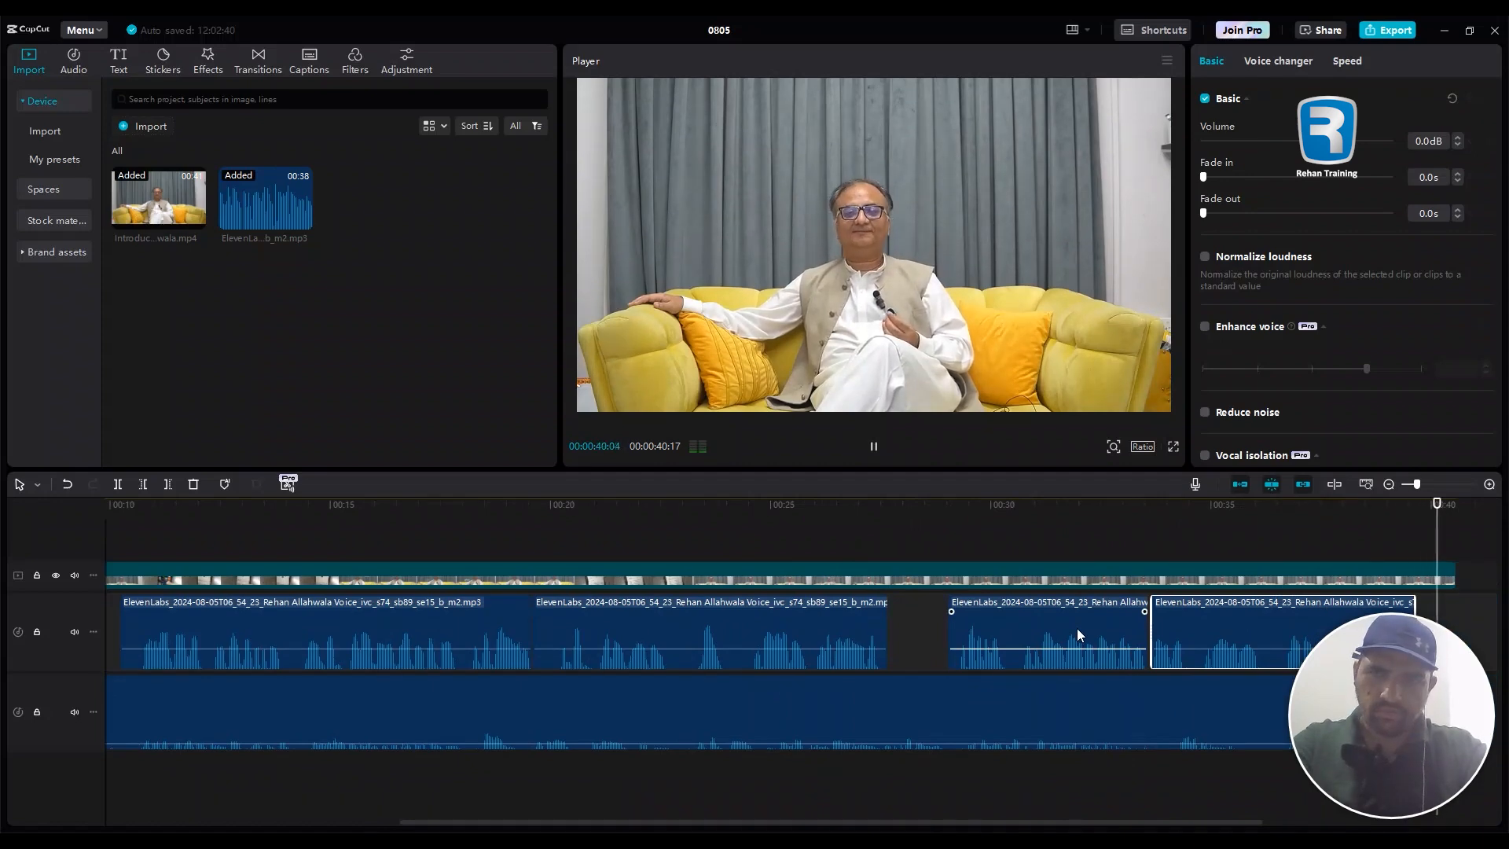
{"action": "key", "text": "ctrl+minus"}
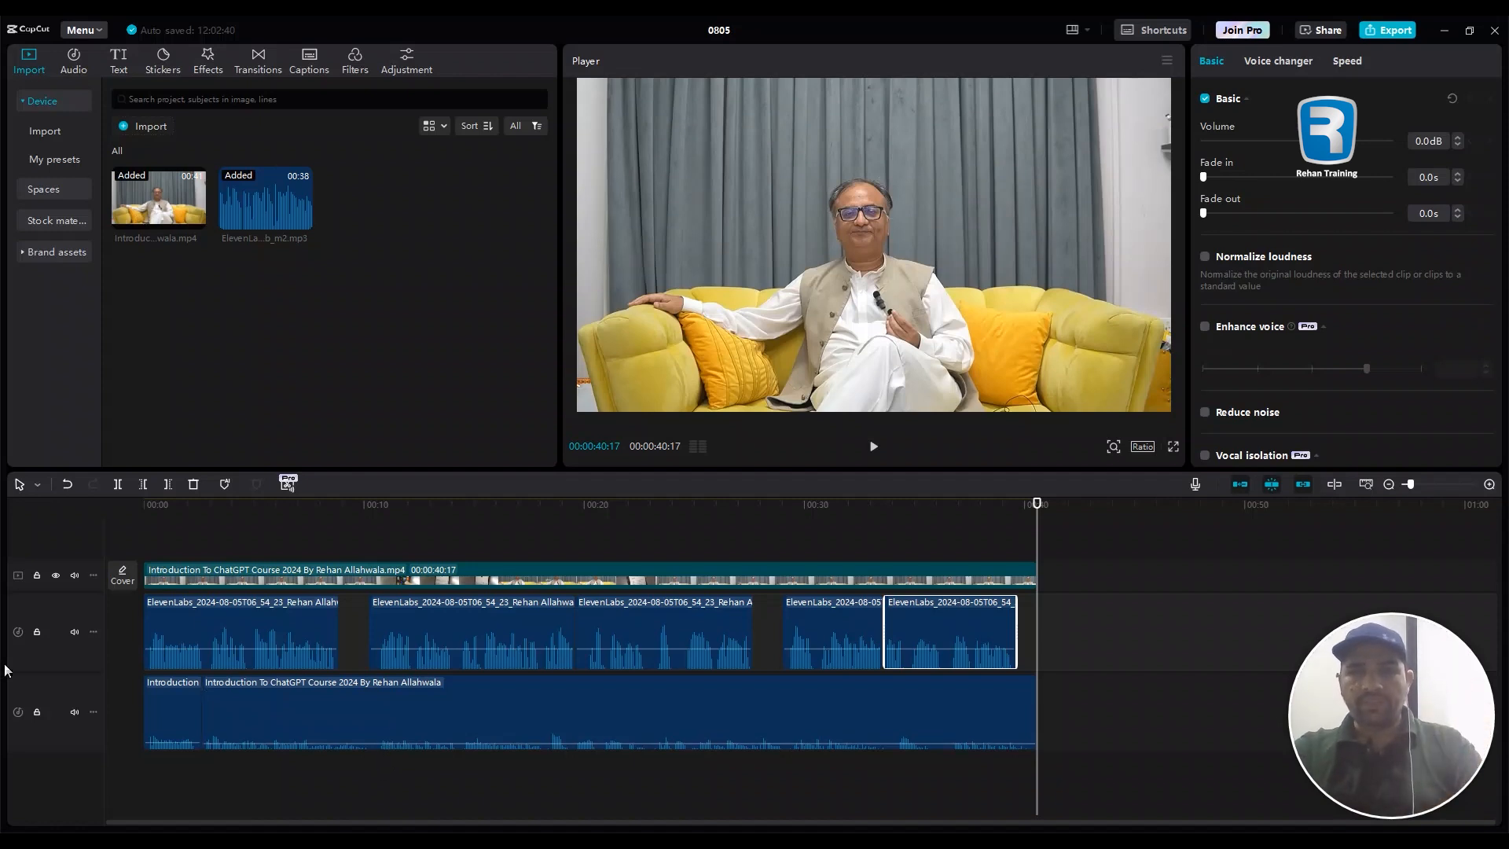
Step: Generate automatic captions with English as the spoken language
{"action": "left_click", "coordinate": [150, 549]}
{"action": "left_click", "coordinate": [186, 630]}
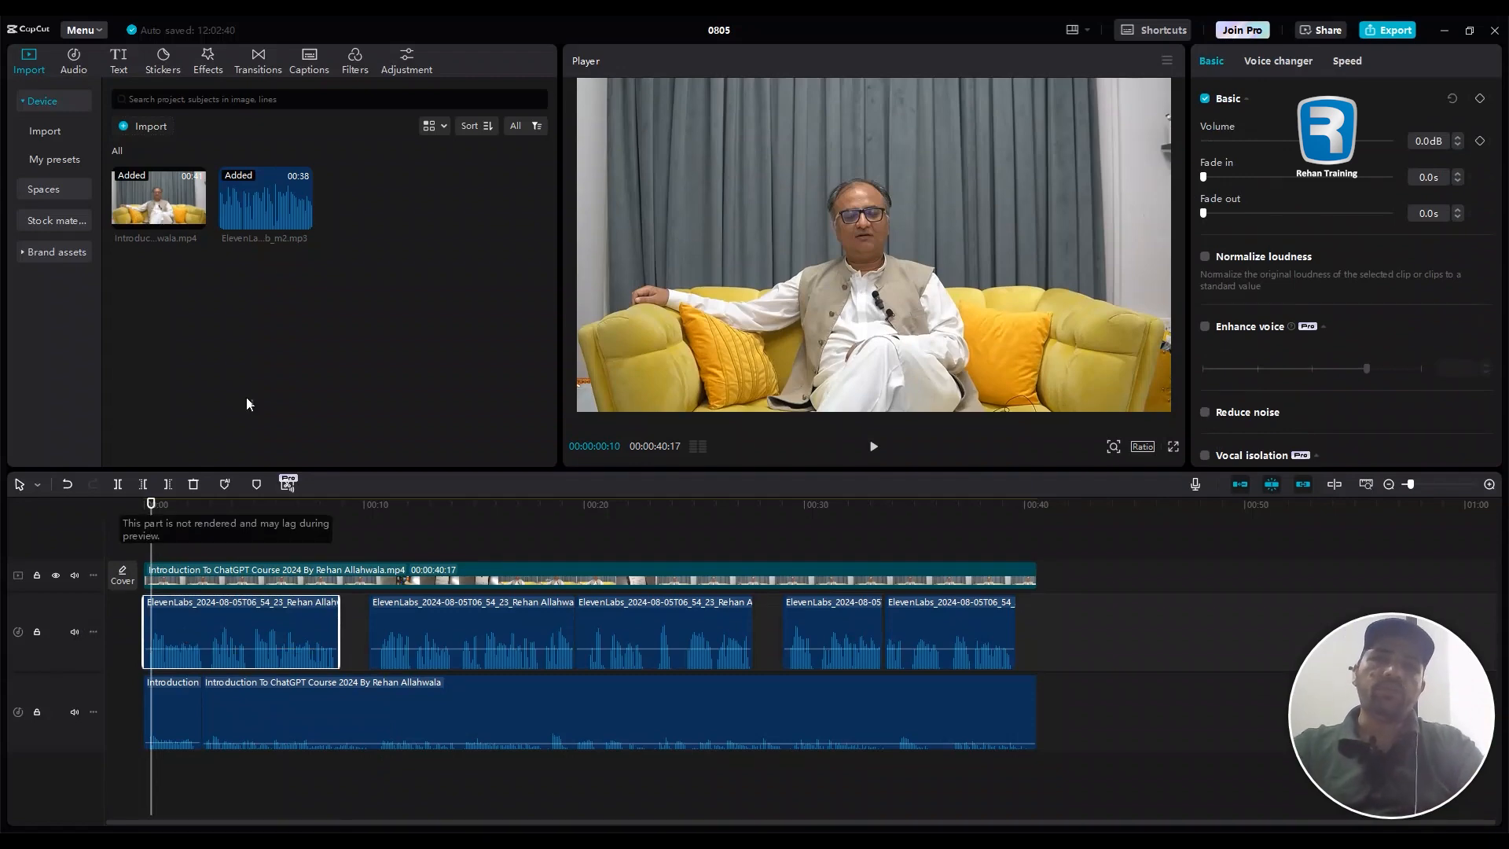
{"action": "left_click", "coordinate": [306, 71]}
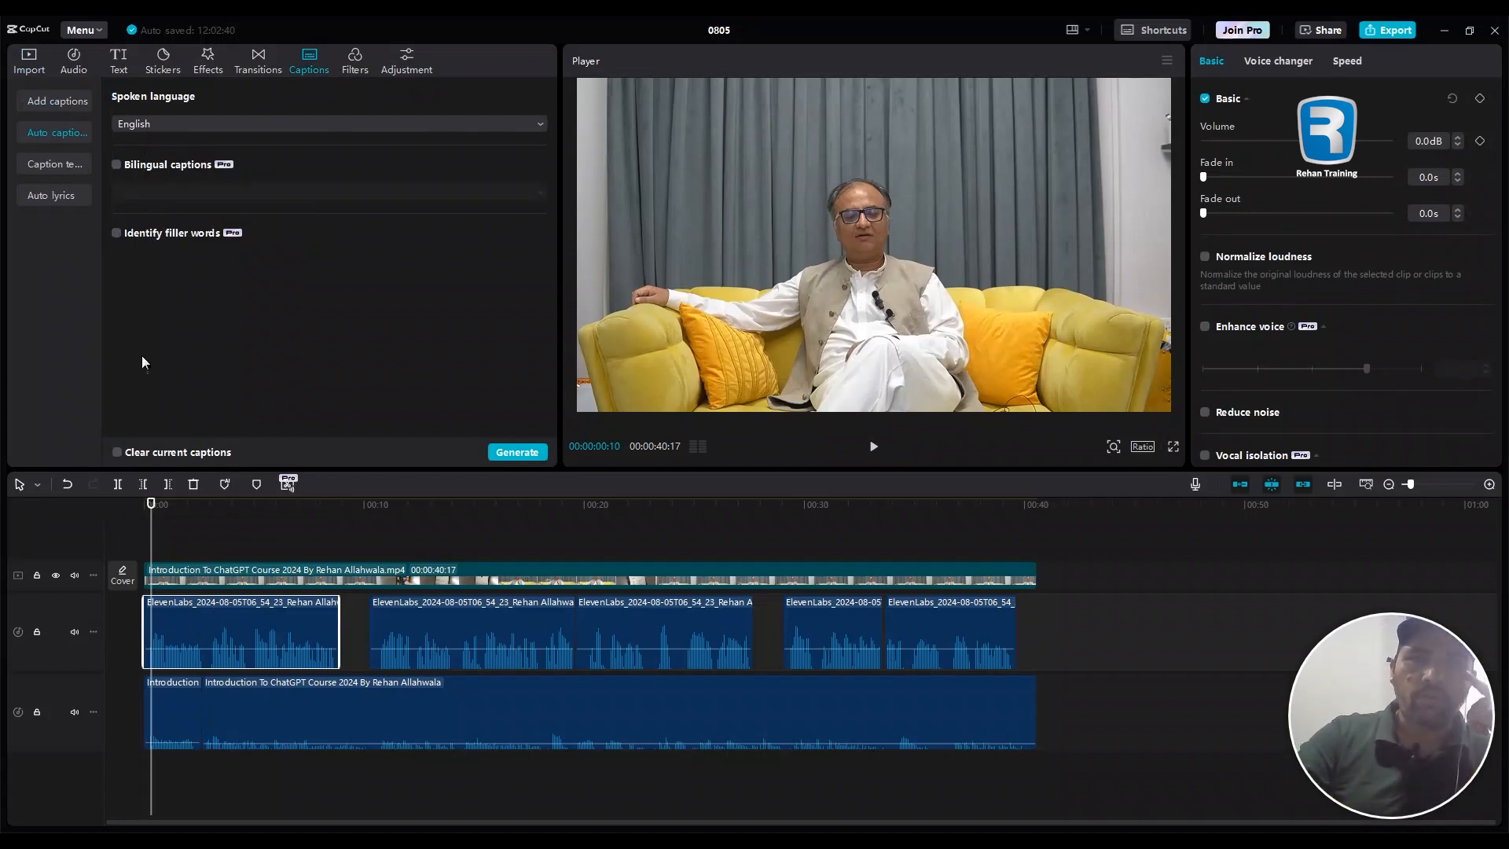
{"action": "left_click", "coordinate": [513, 453]}
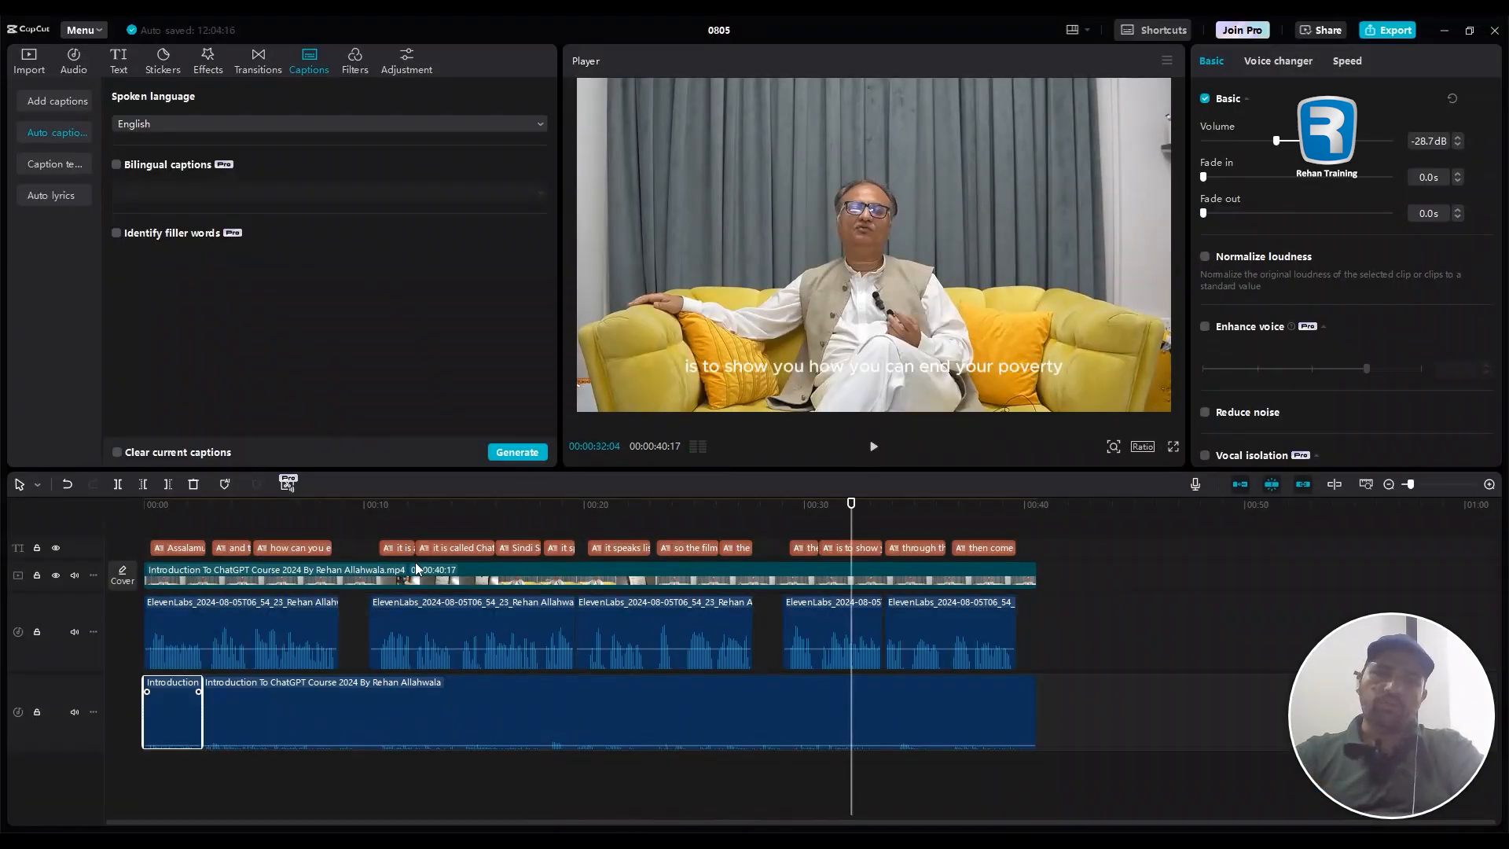
Step: Replace the misspelled name in the first caption with the speaker's correct full name
{"action": "left_click", "coordinate": [174, 518]}
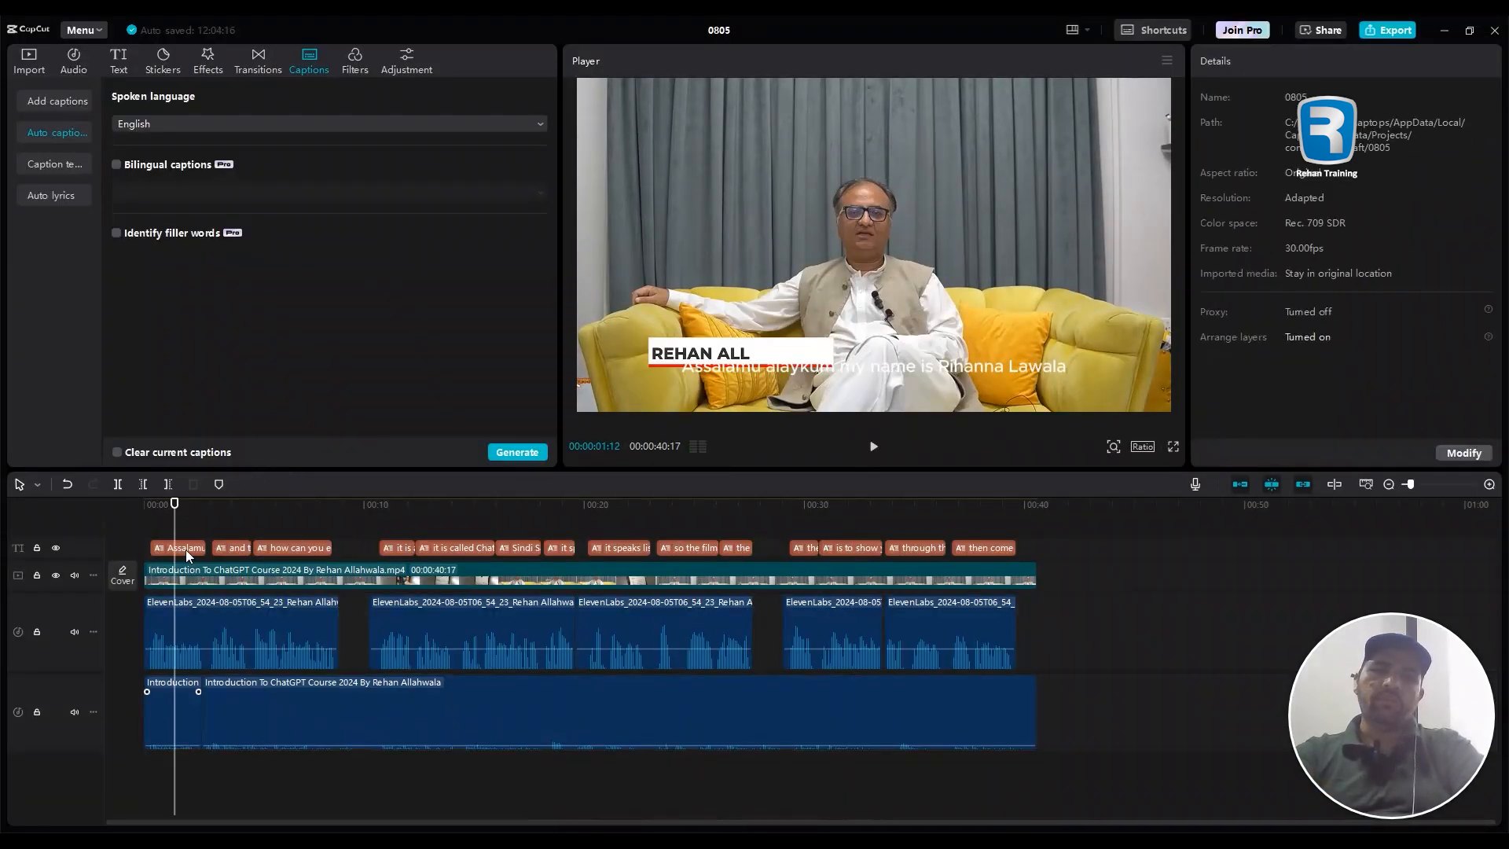
{"action": "left_click", "coordinate": [186, 550]}
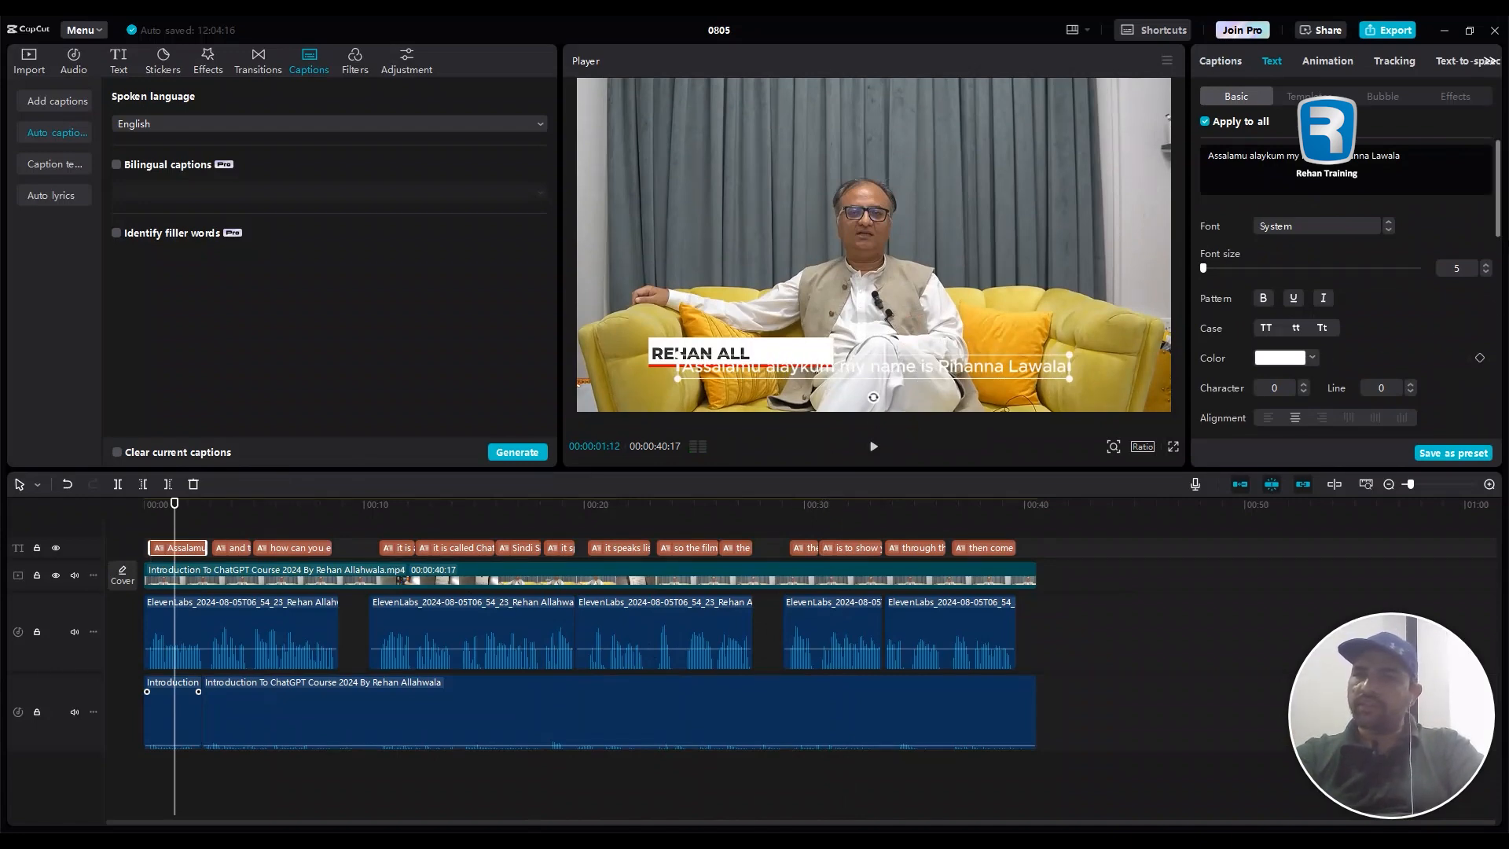
{"action": "scroll", "coordinate": [1502, 208], "scroll_direction": "down", "scroll_amount": 5}
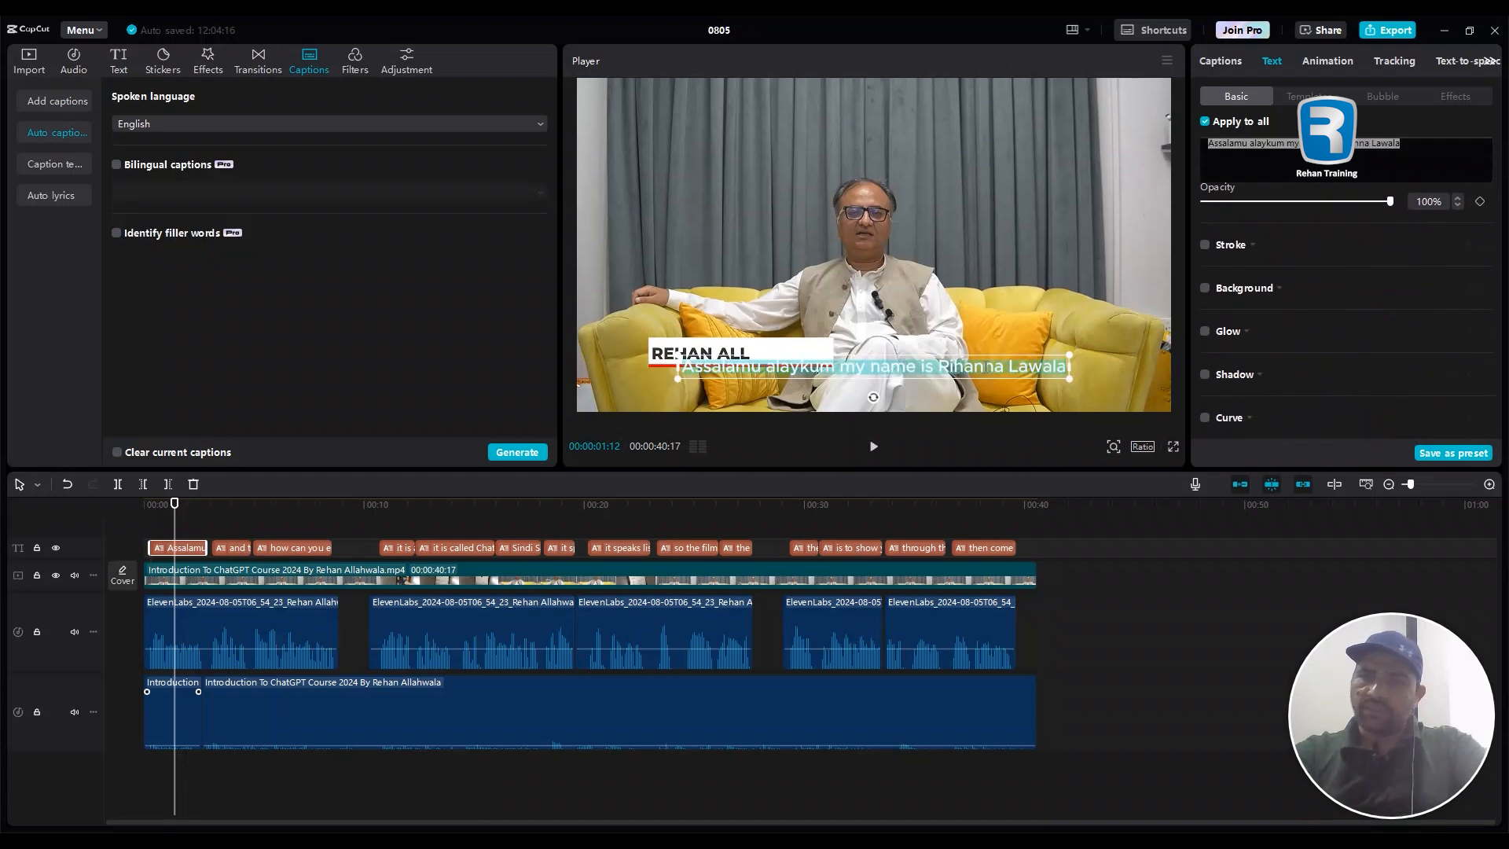
{"action": "left_click_drag", "start_coordinate": [938, 369], "coordinate": [1083, 375]}
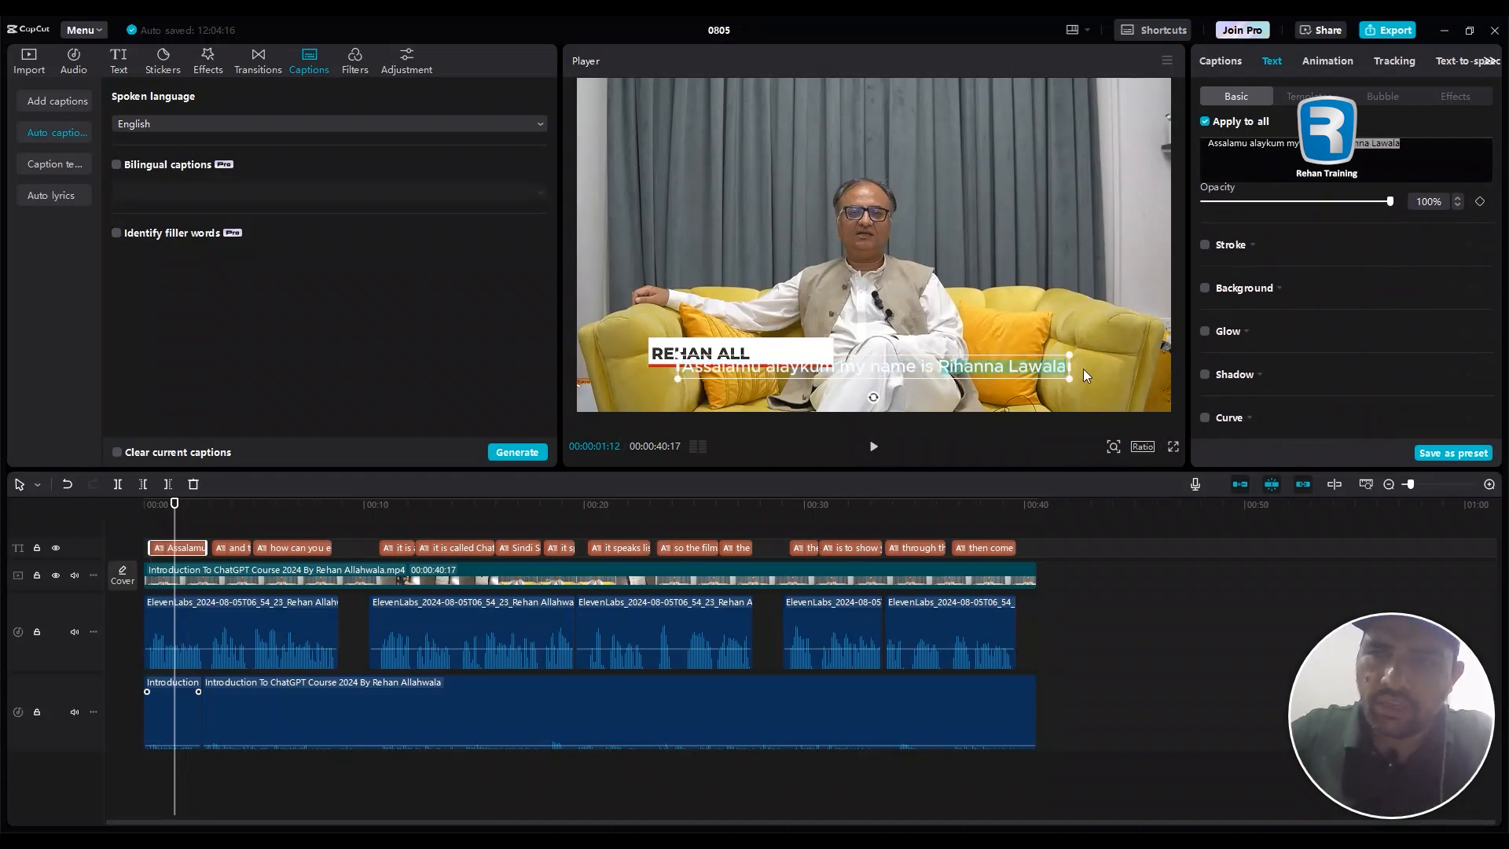
{"action": "type", "text": "Rehan Allahwala."}
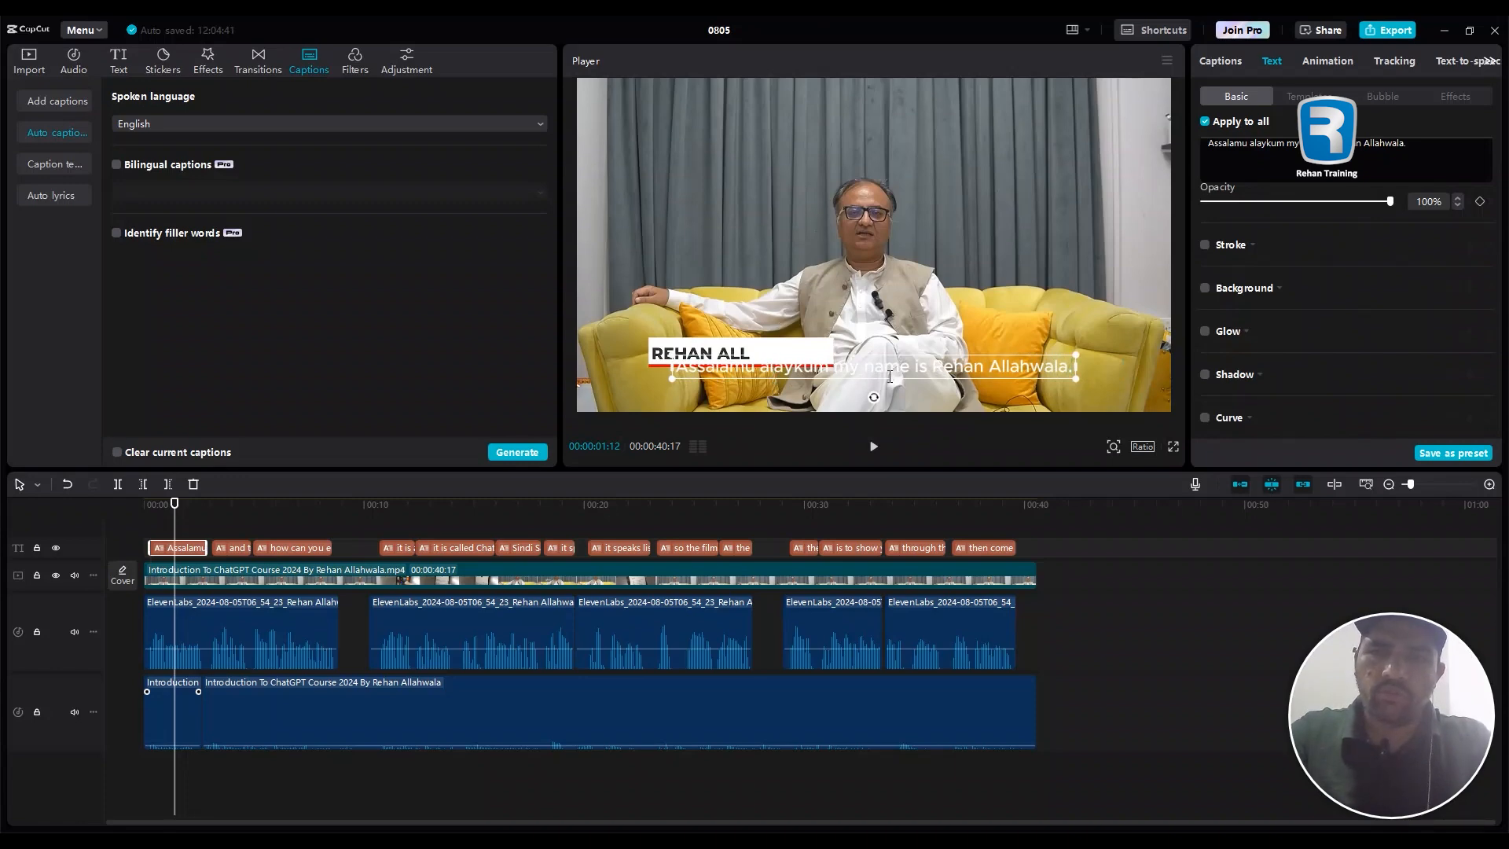
Step: Move the captions up in the video frame so they sit just above the speaker's name banner
{"action": "left_click", "coordinate": [977, 407]}
{"action": "left_click_drag", "start_coordinate": [981, 370], "coordinate": [982, 362]}
{"action": "left_click_drag", "start_coordinate": [982, 361], "coordinate": [984, 309]}
{"action": "key", "text": "ctrl+z"}
{"action": "left_click_drag", "start_coordinate": [982, 370], "coordinate": [988, 316]}
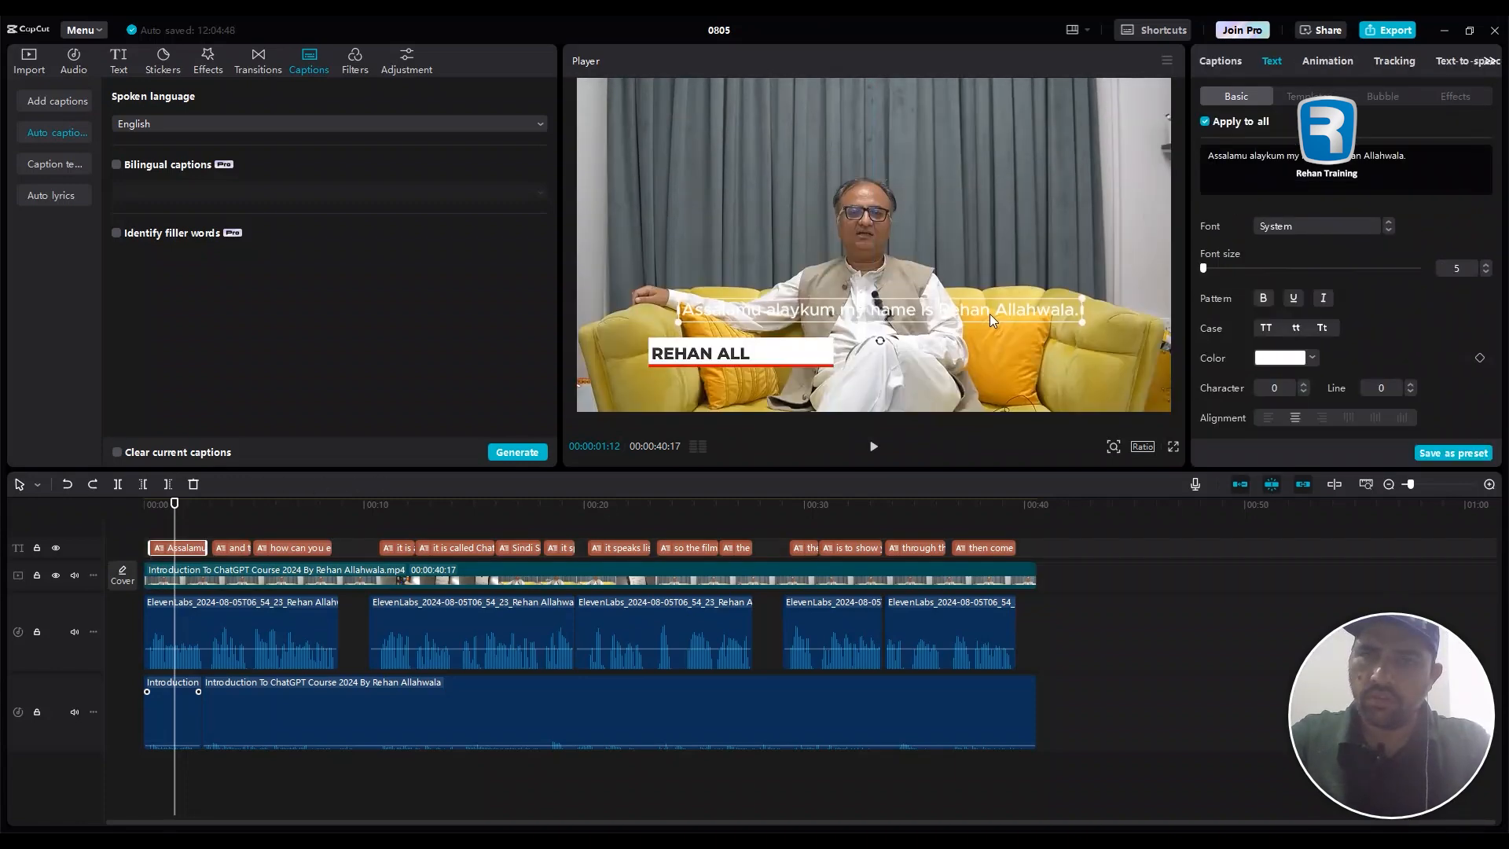
Step: Set the caption text color to black (000000)
{"action": "left_click", "coordinate": [1281, 360]}
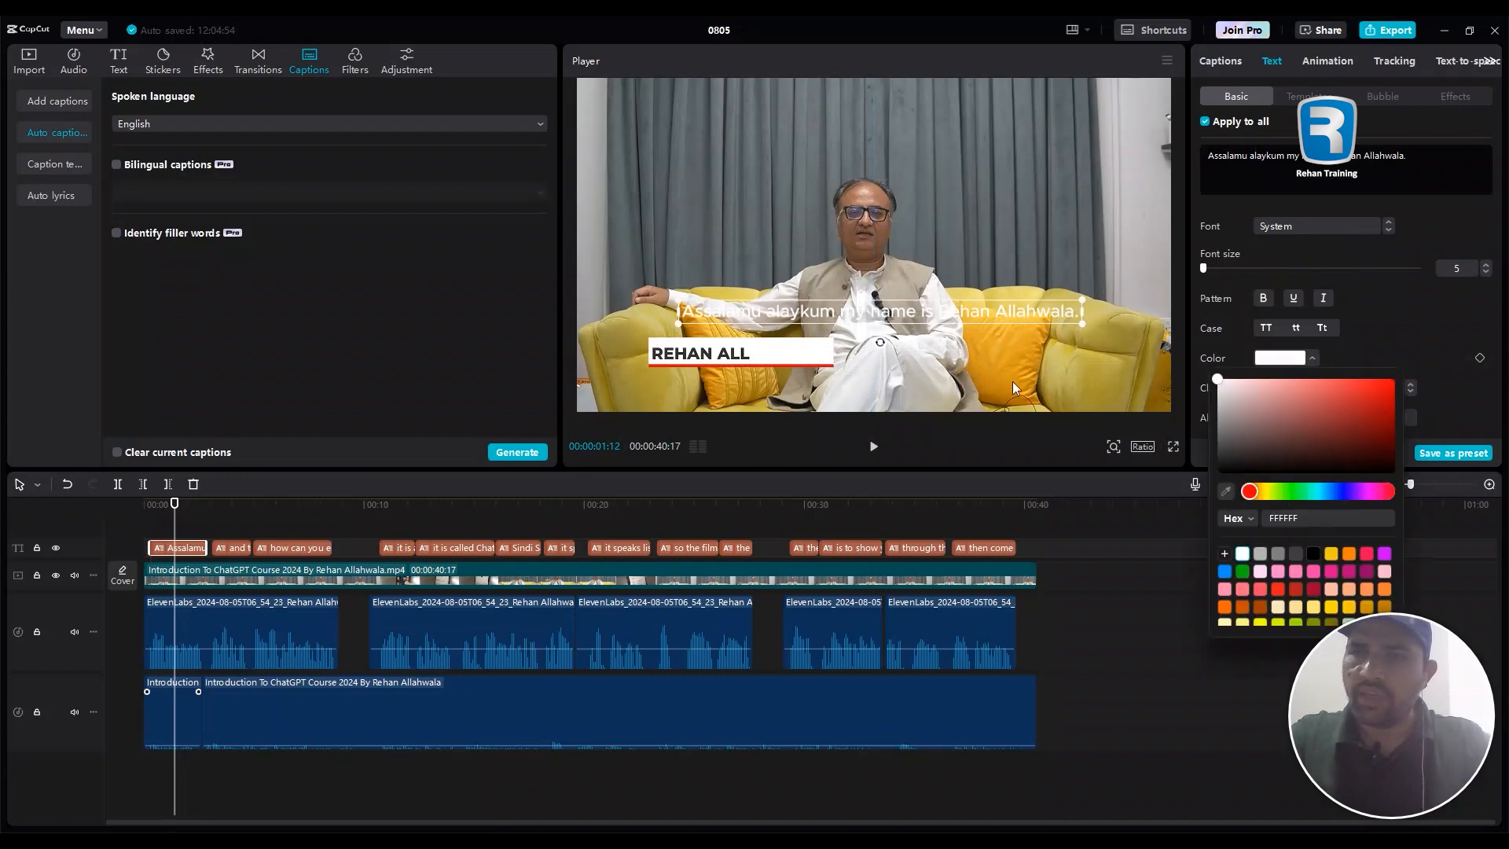
{"action": "left_click", "coordinate": [1267, 492]}
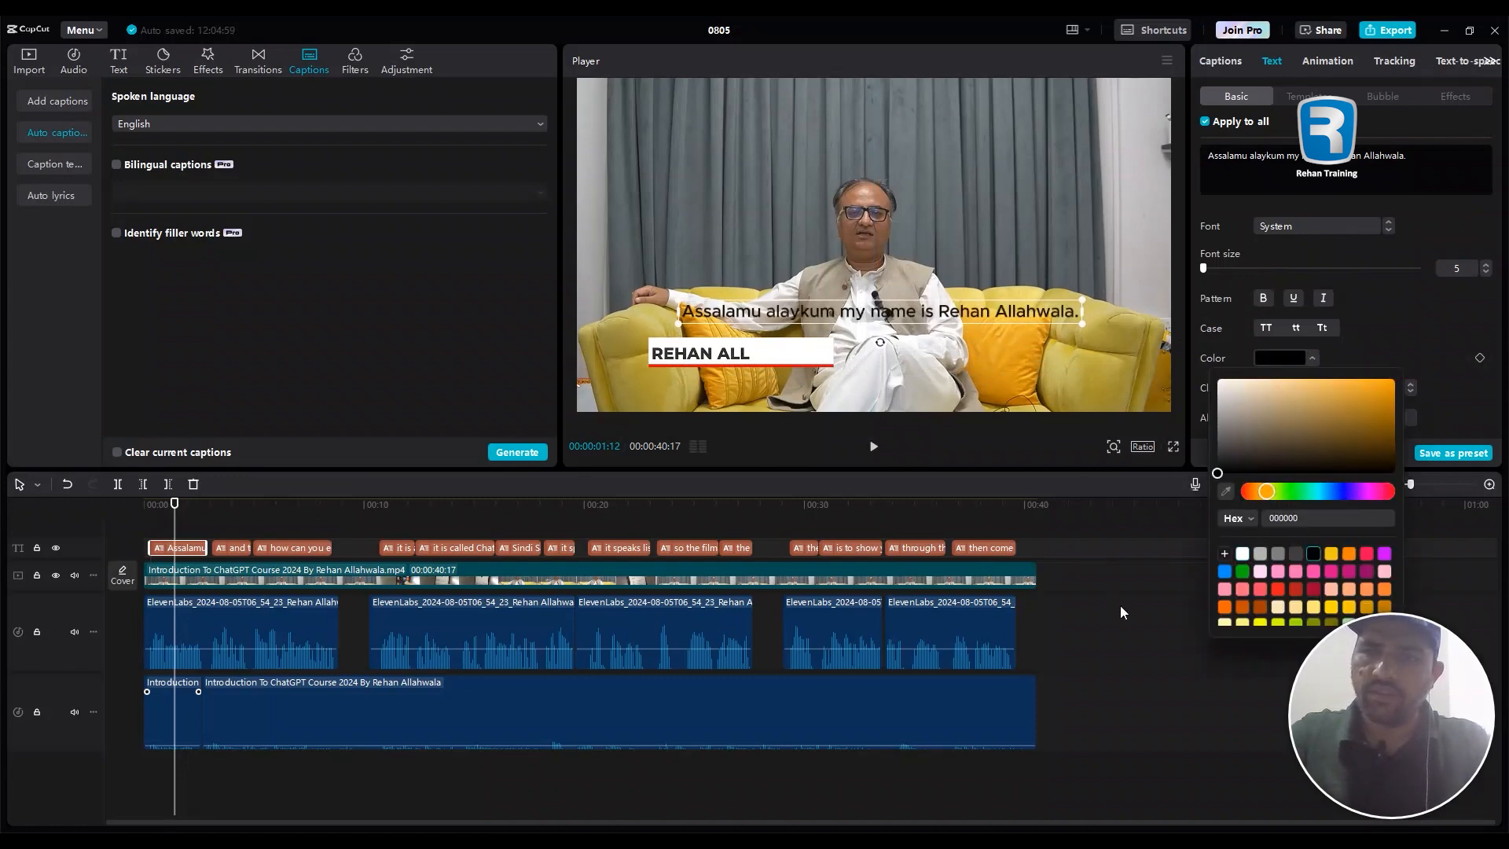
{"action": "left_click", "coordinate": [1440, 334]}
Step: Add a white background with 74% opacity behind the captions and preview them at about 11 seconds
{"action": "scroll", "coordinate": [1414, 301], "scroll_direction": "down", "scroll_amount": 5}
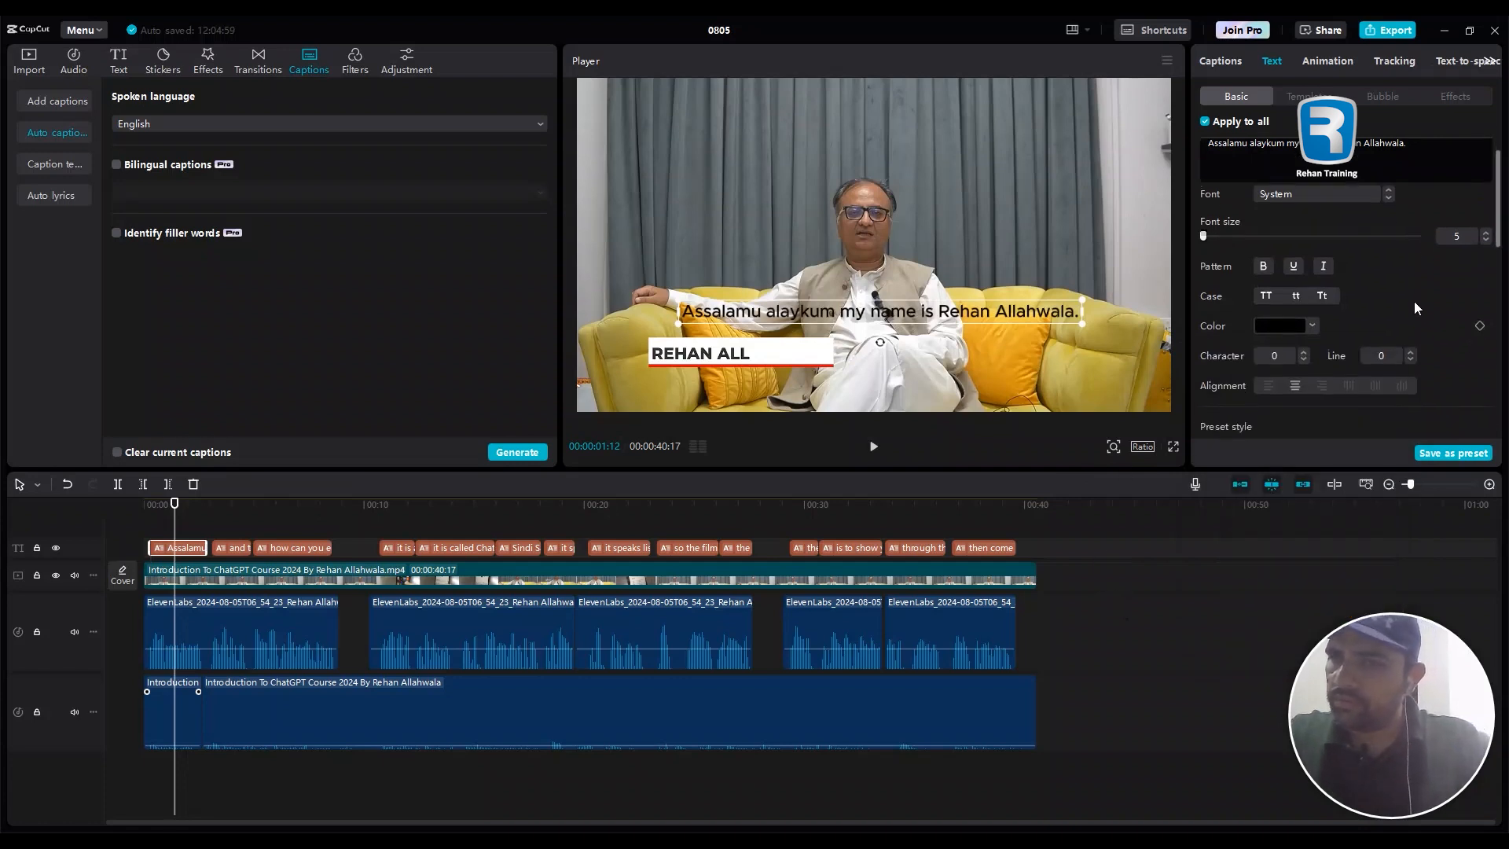
{"action": "scroll", "coordinate": [1413, 297], "scroll_direction": "down", "scroll_amount": 5}
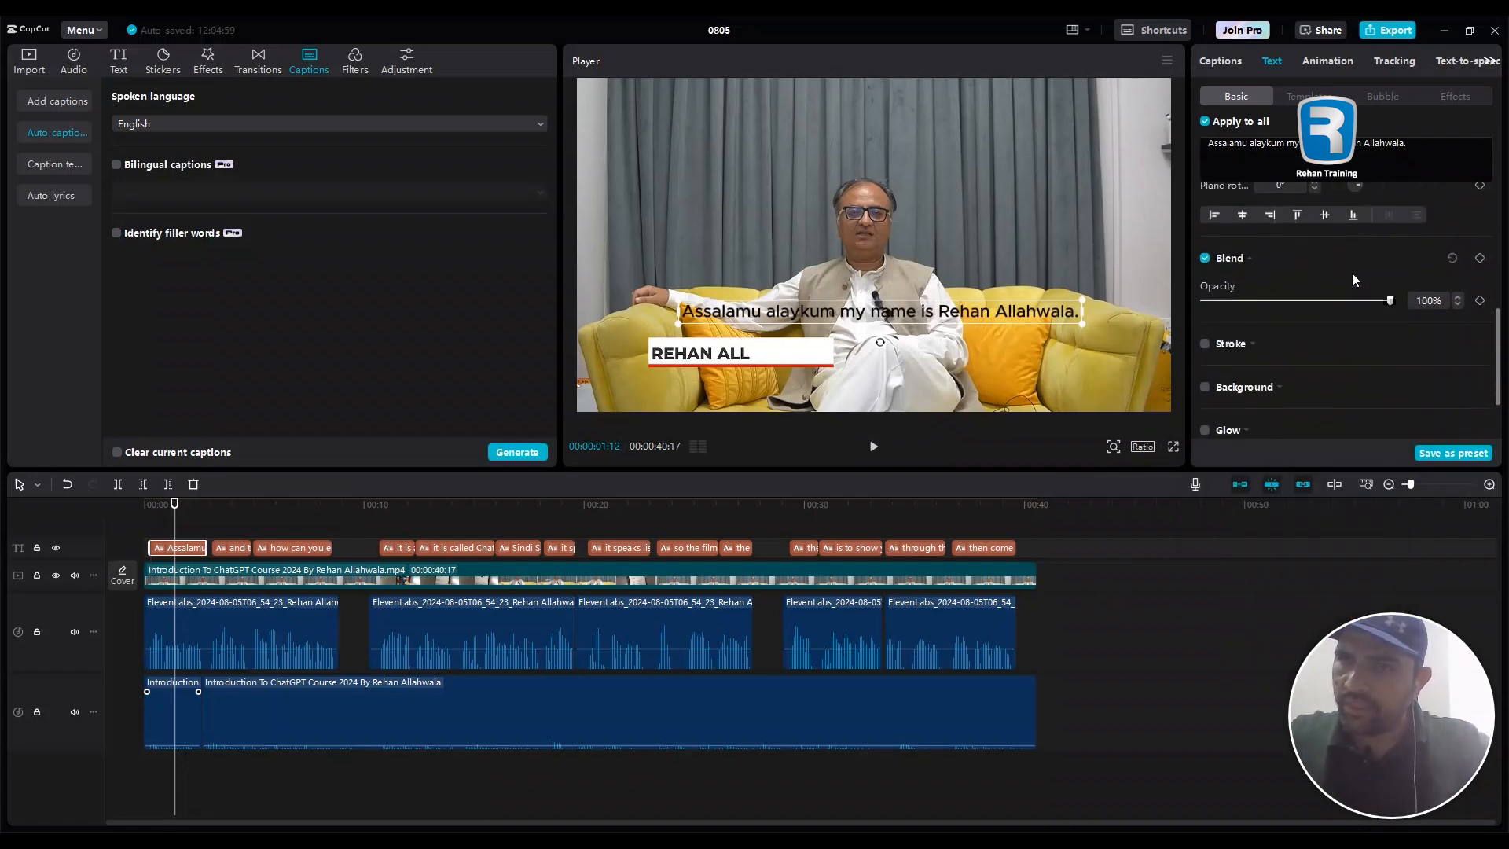
{"action": "left_click", "coordinate": [1205, 292]}
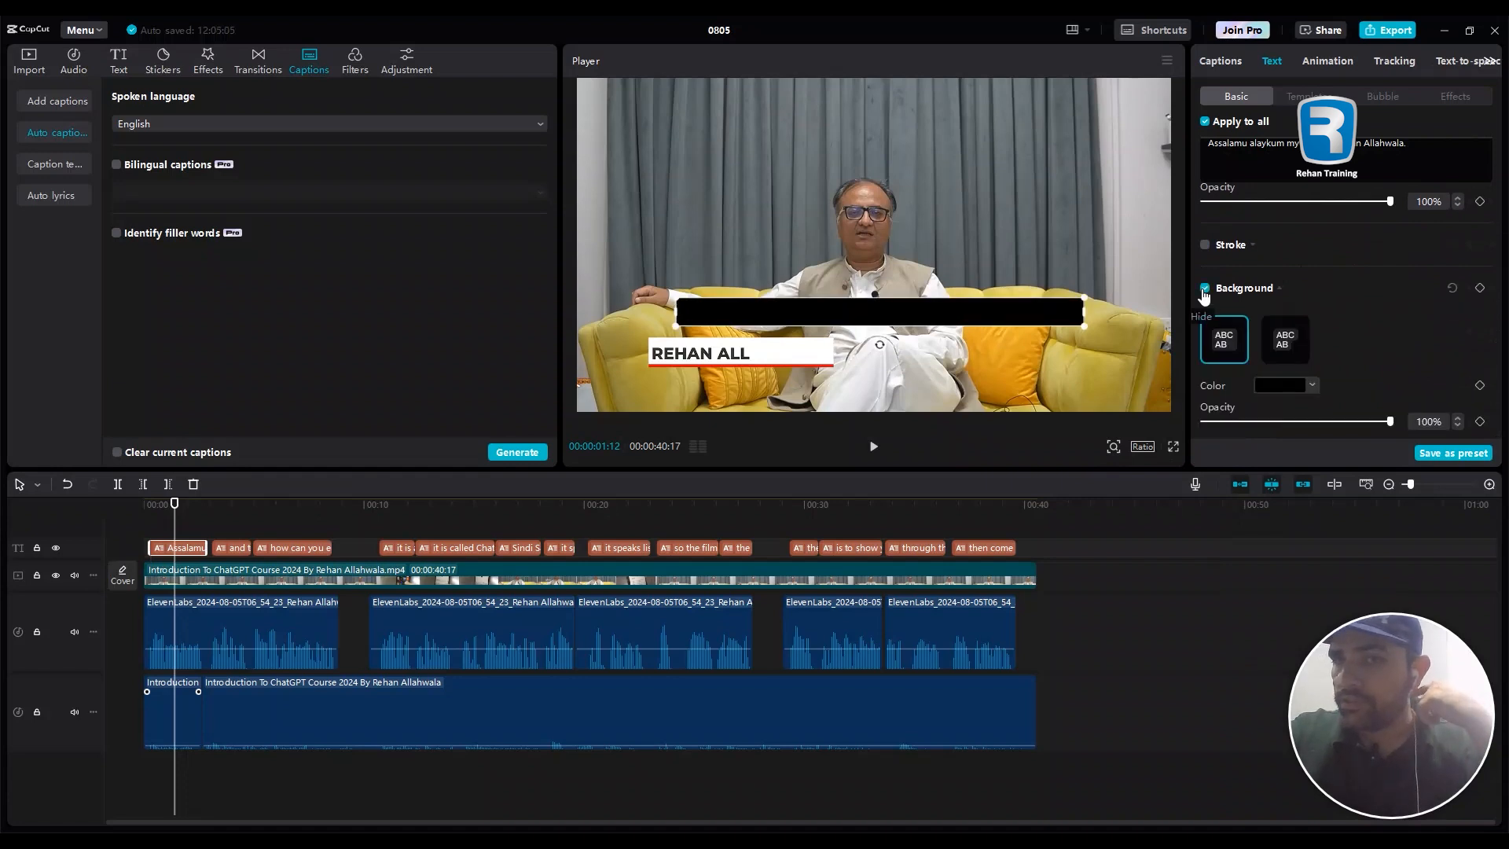
{"action": "left_click", "coordinate": [1359, 426]}
{"action": "left_click_drag", "start_coordinate": [1360, 426], "coordinate": [1341, 425]}
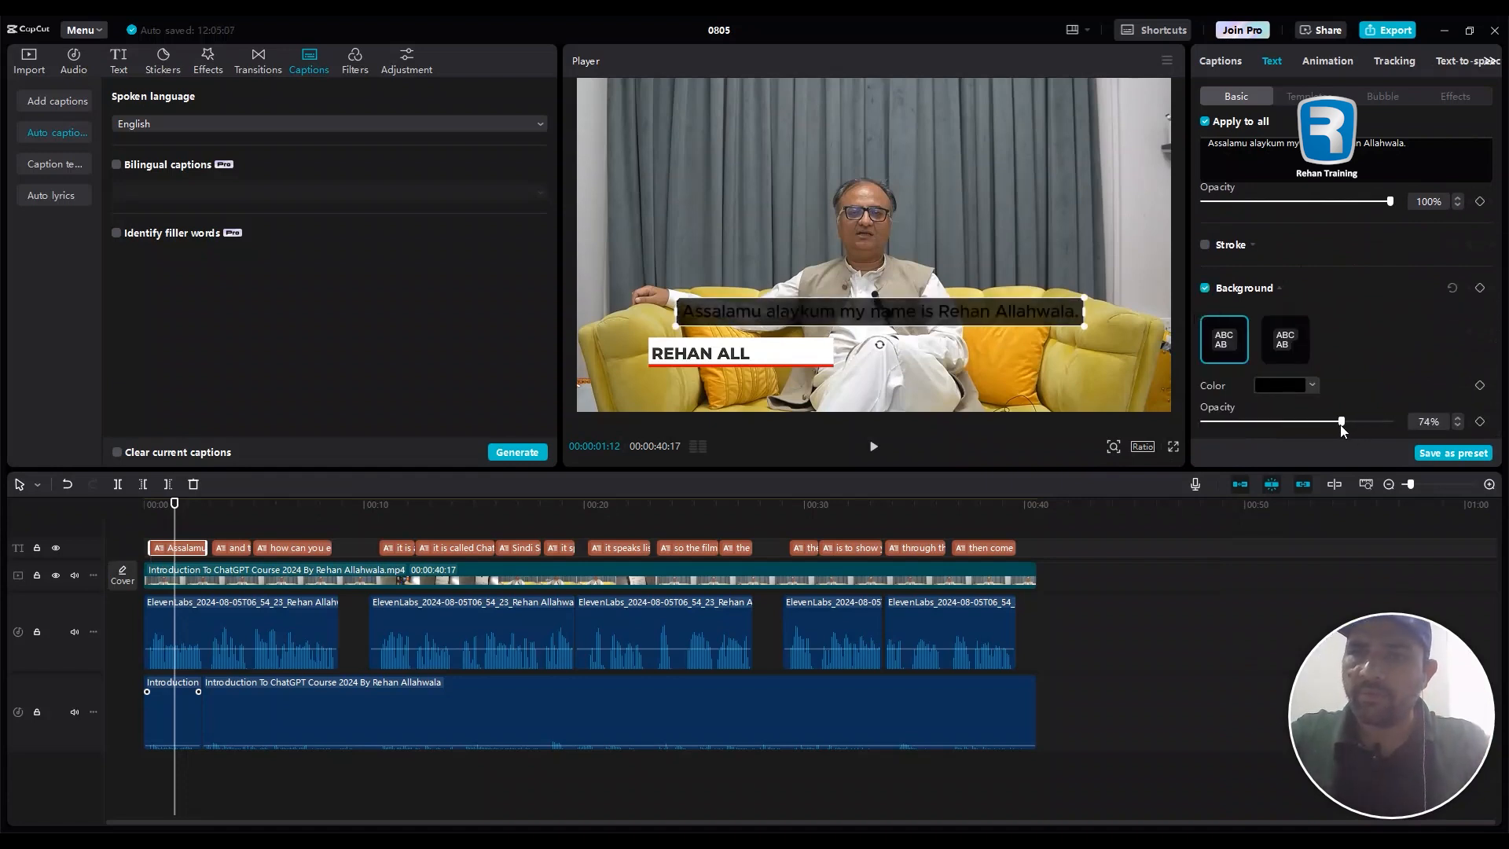
{"action": "left_click", "coordinate": [1281, 385]}
{"action": "left_click", "coordinate": [400, 507]}
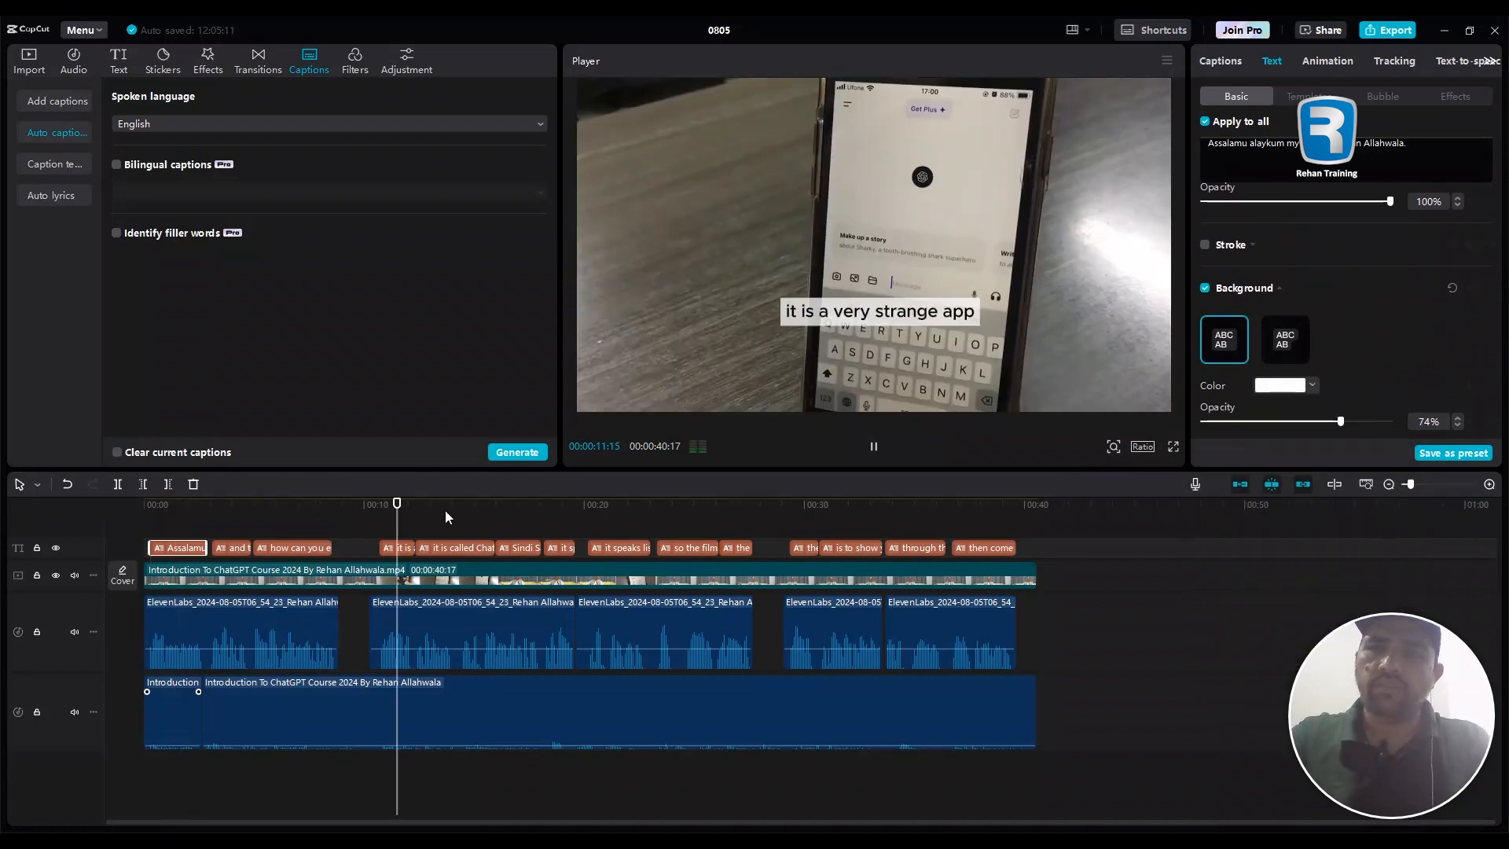